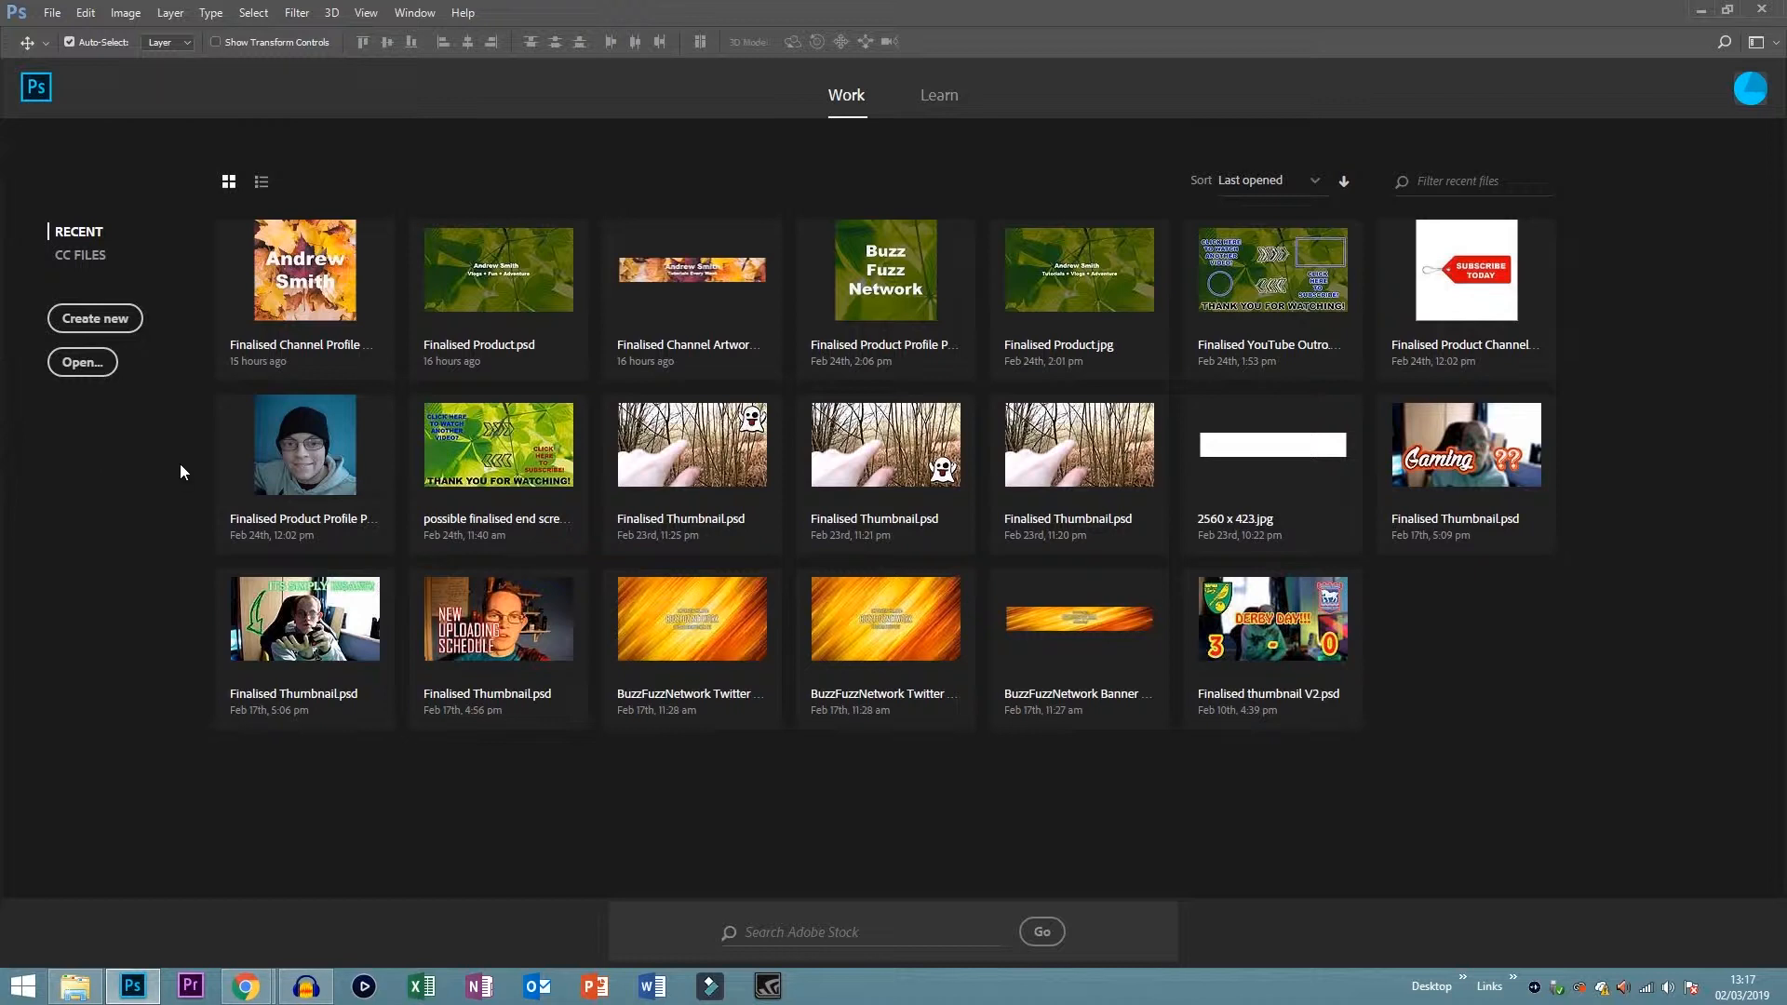
- Start a new document and set its size to 2560 pixels wide by 1440 pixels high
left_click(97, 321)
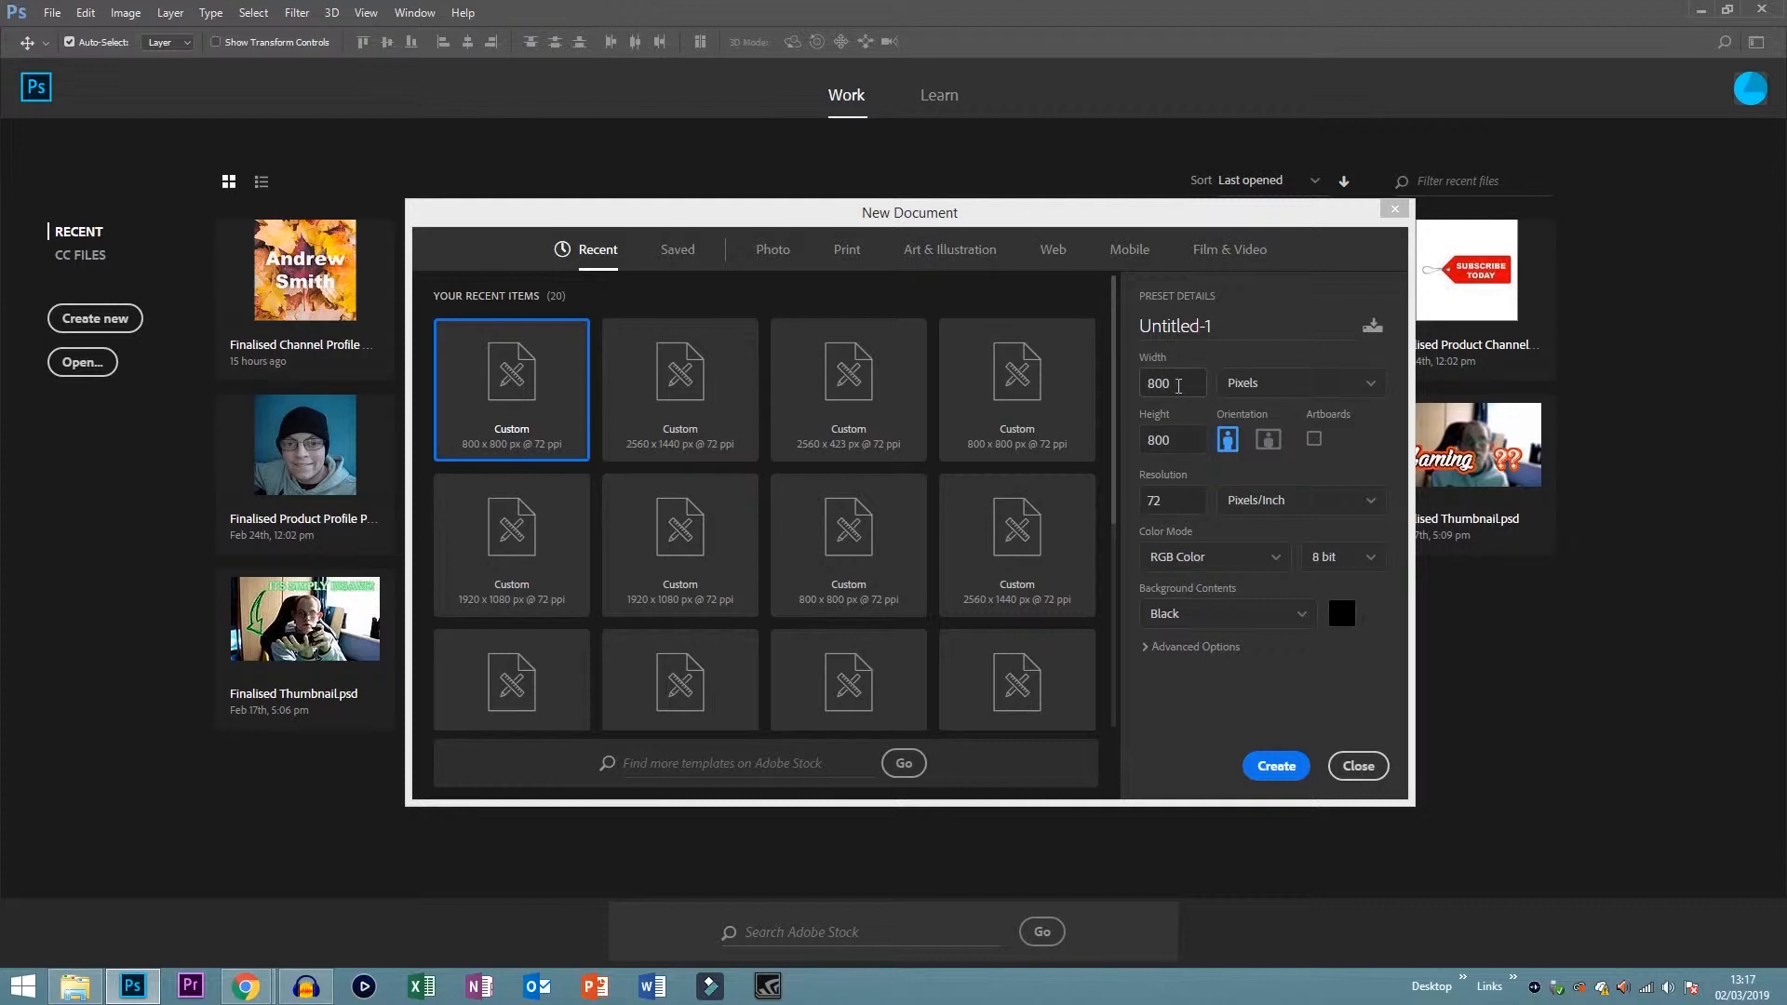
left_click_drag(1179, 386, 1147, 386)
type("2560")
left_click(1195, 442)
type("1440")
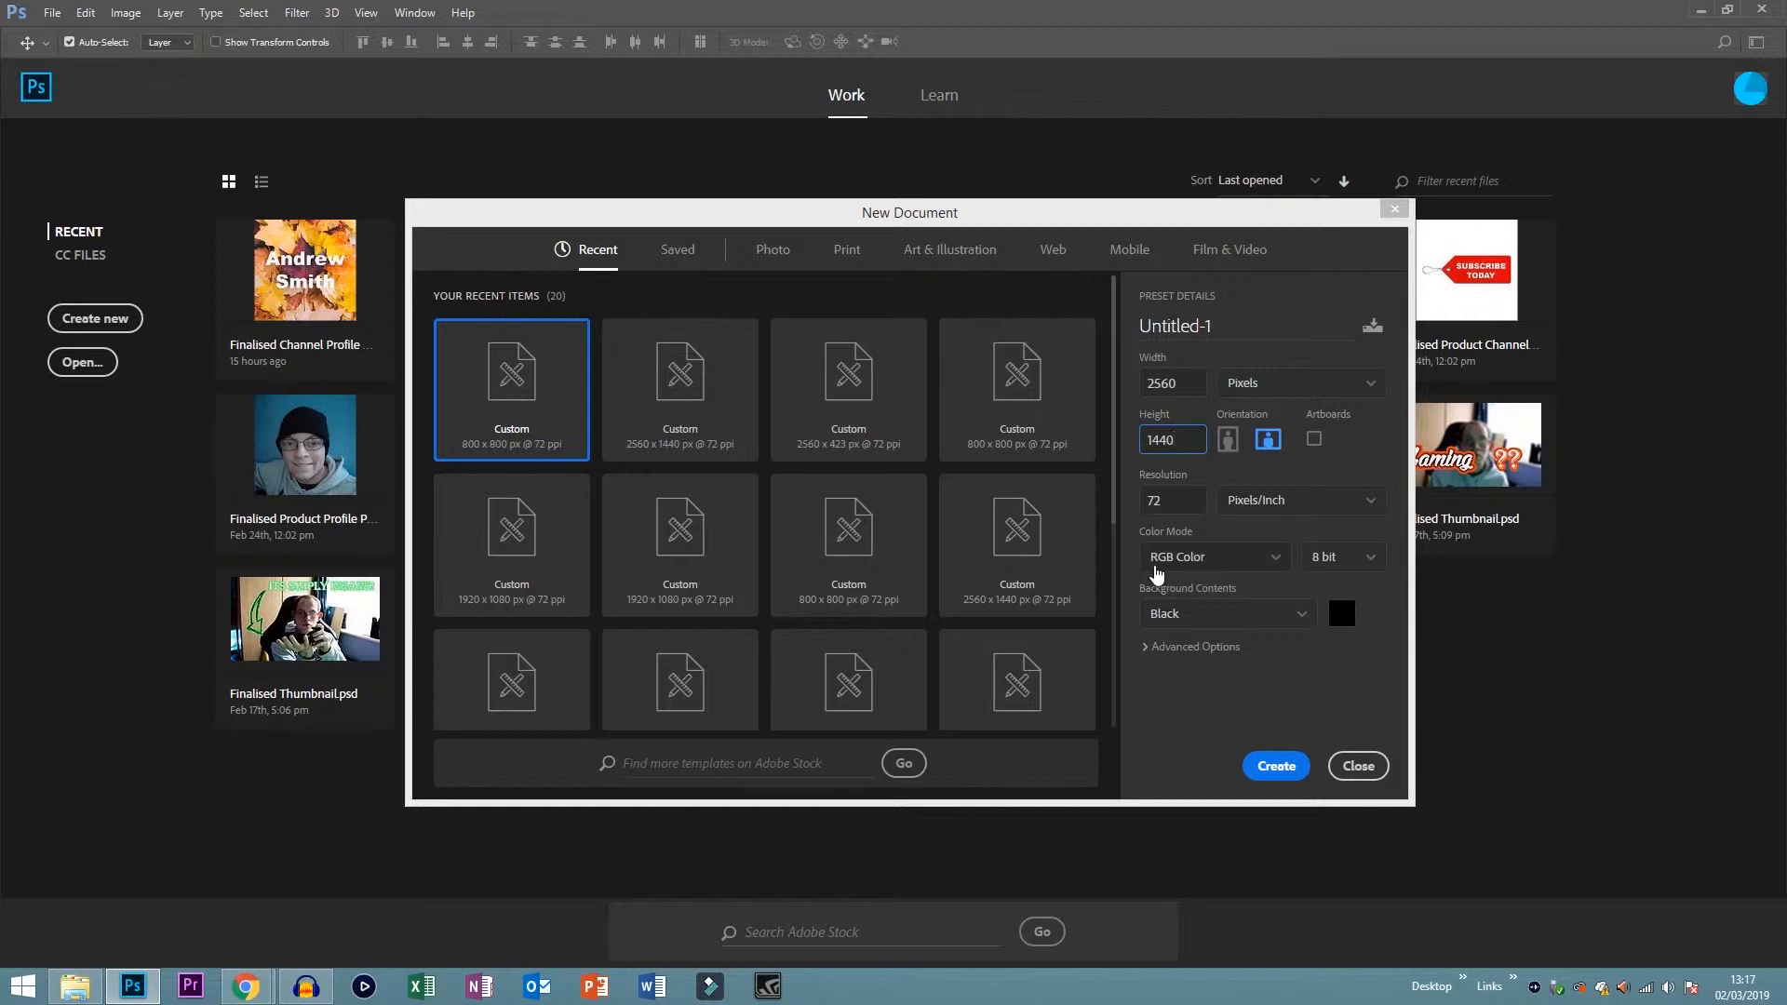
- Set the new document's background contents to Transparent and create the document
left_click(1195, 624)
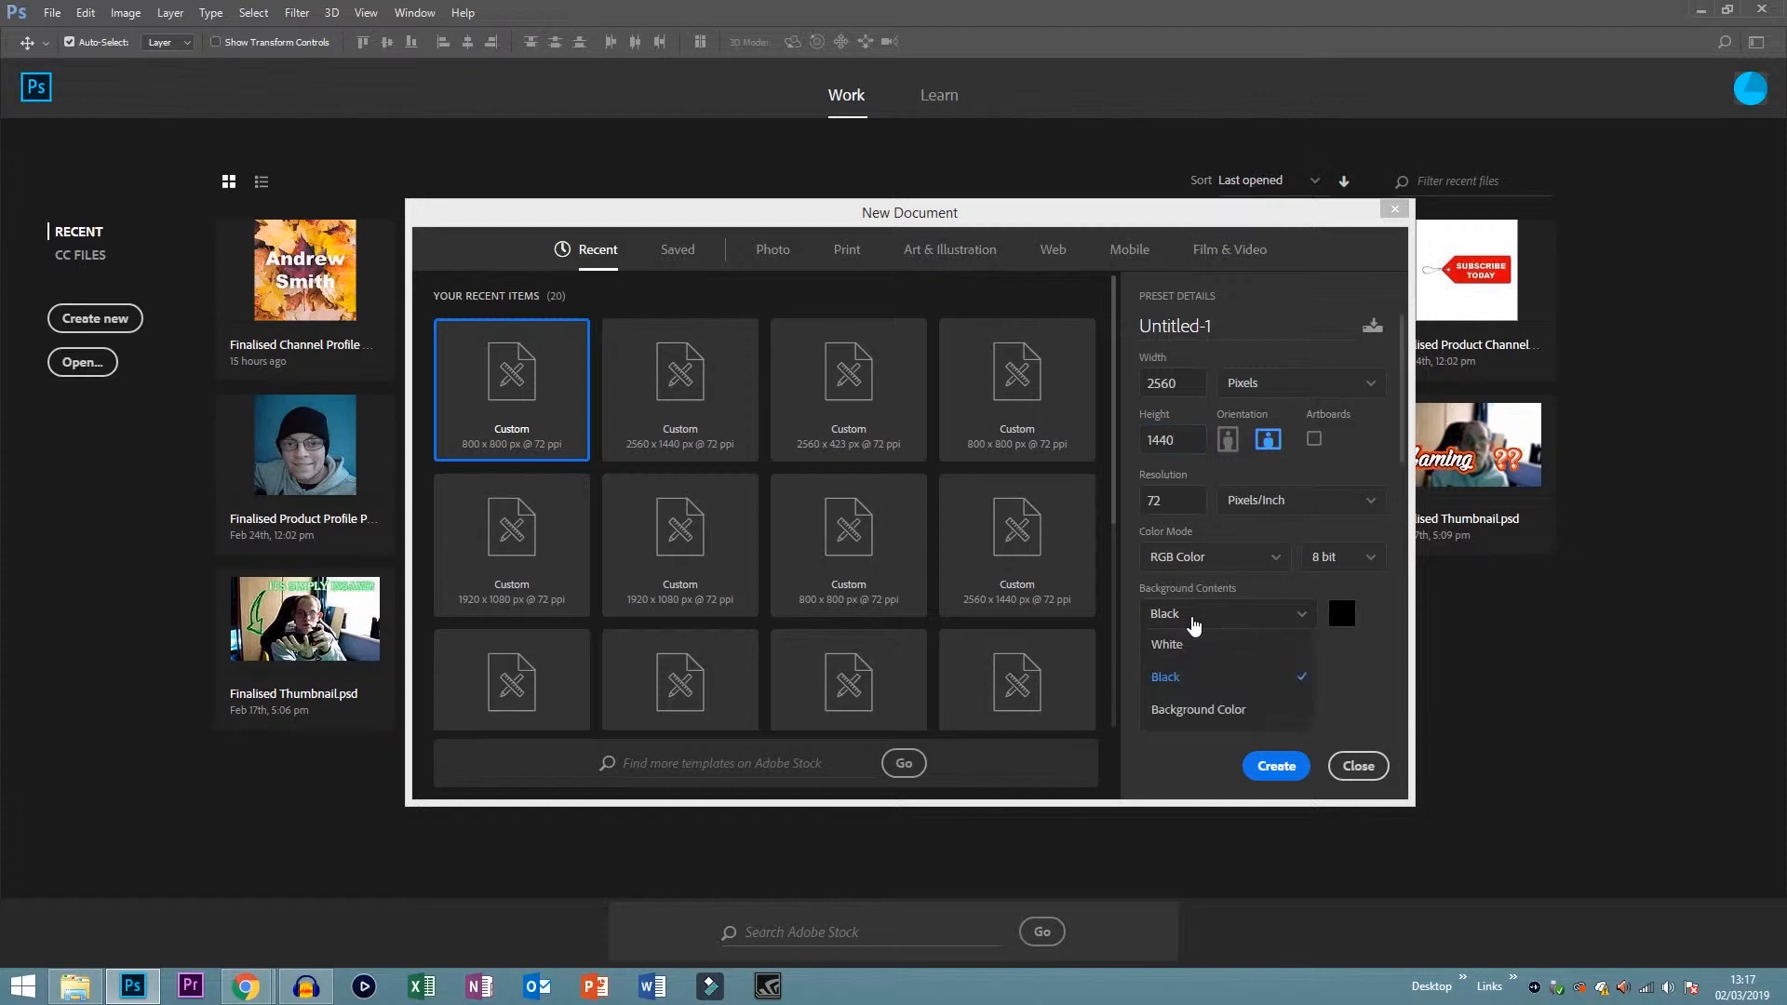
scroll(1213, 689, "down", 1)
left_click(1213, 684)
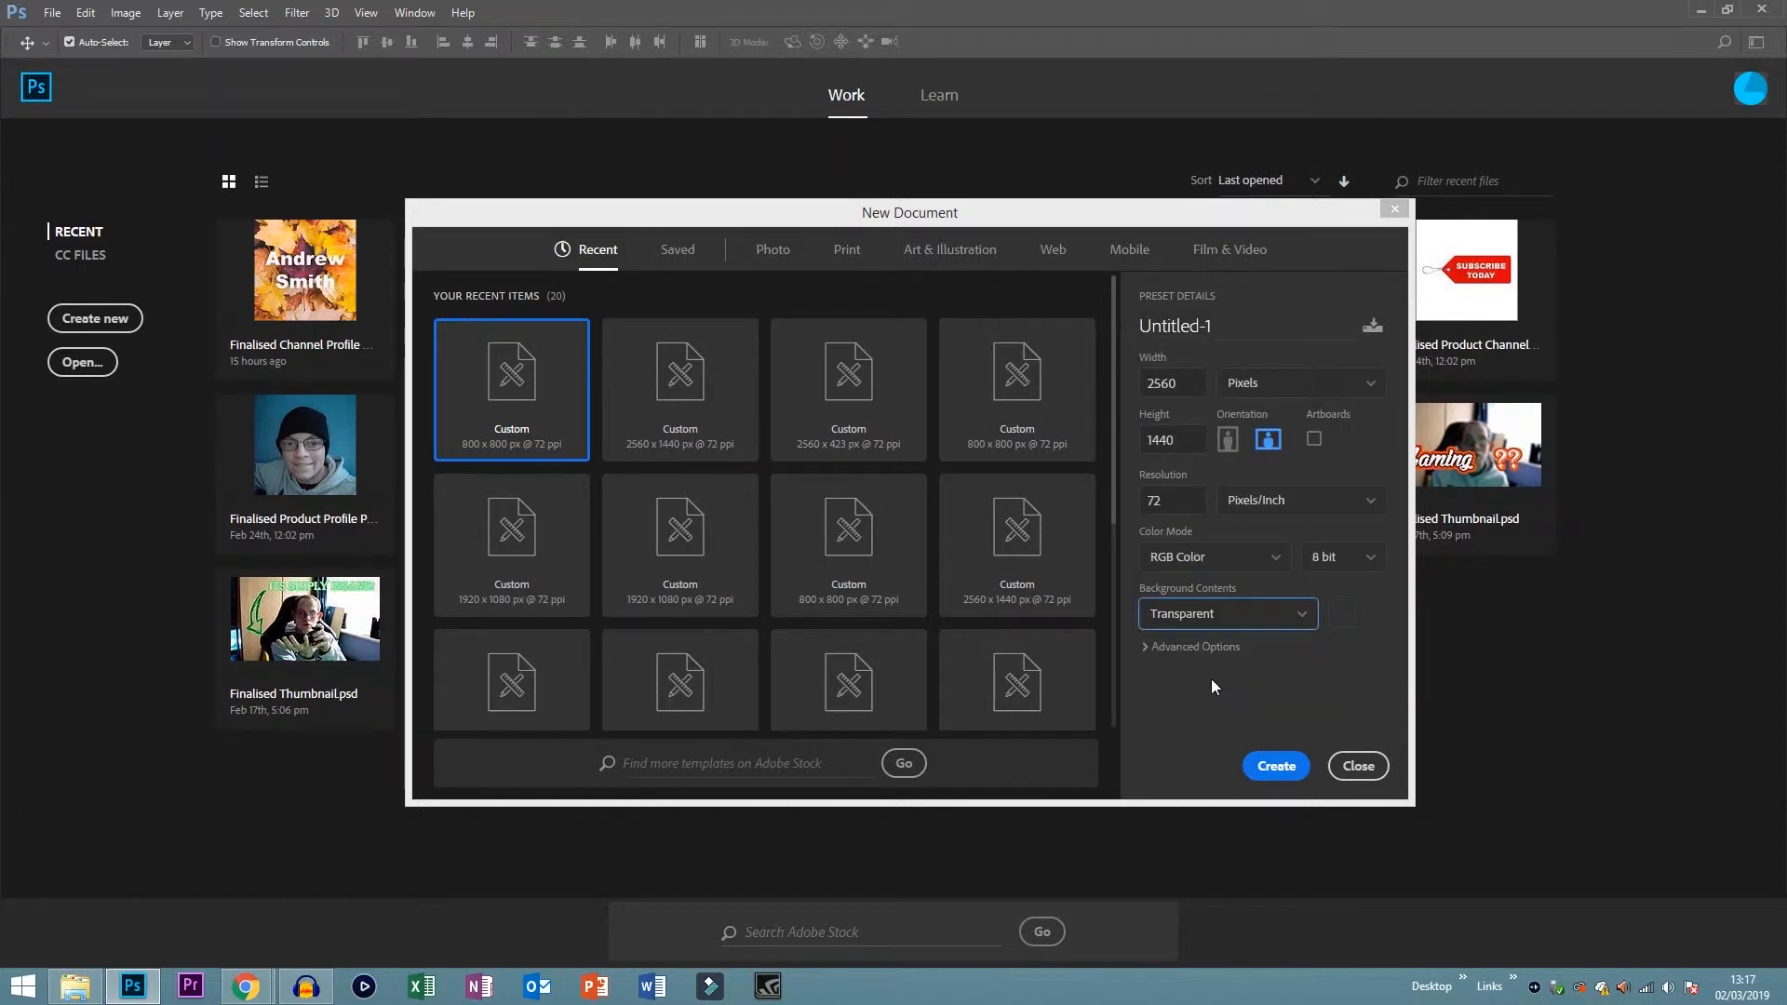
left_click(1192, 650)
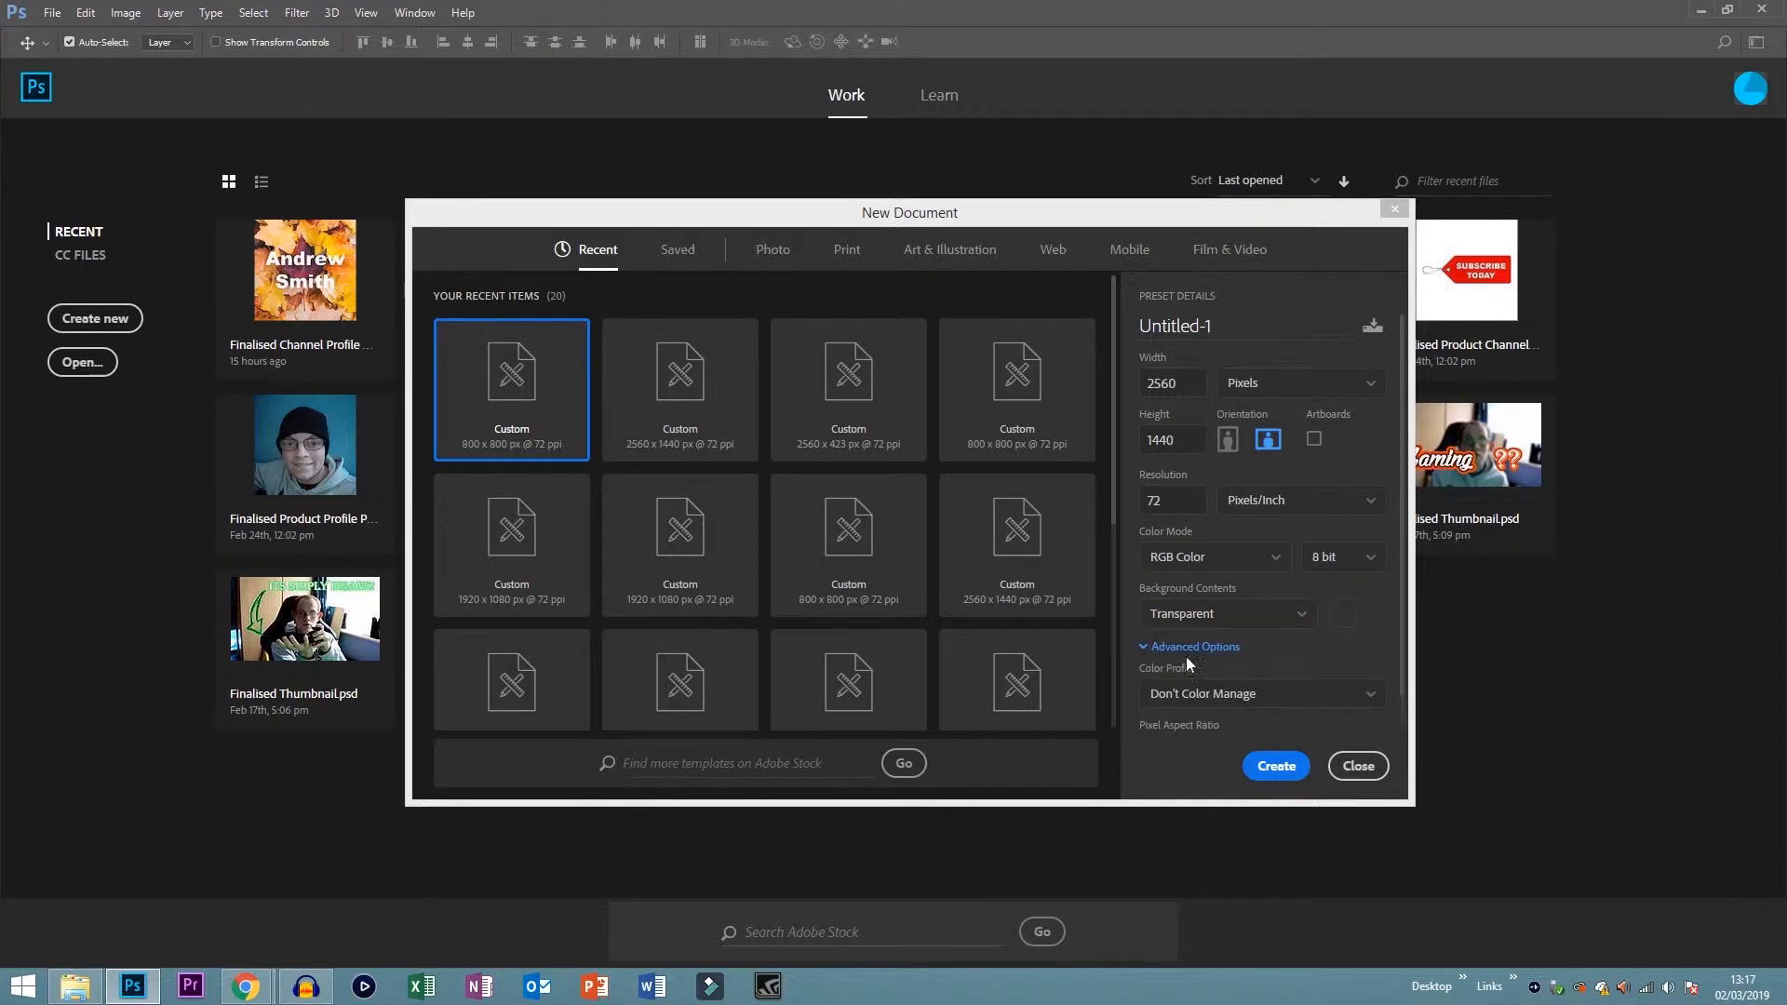
left_click(1197, 645)
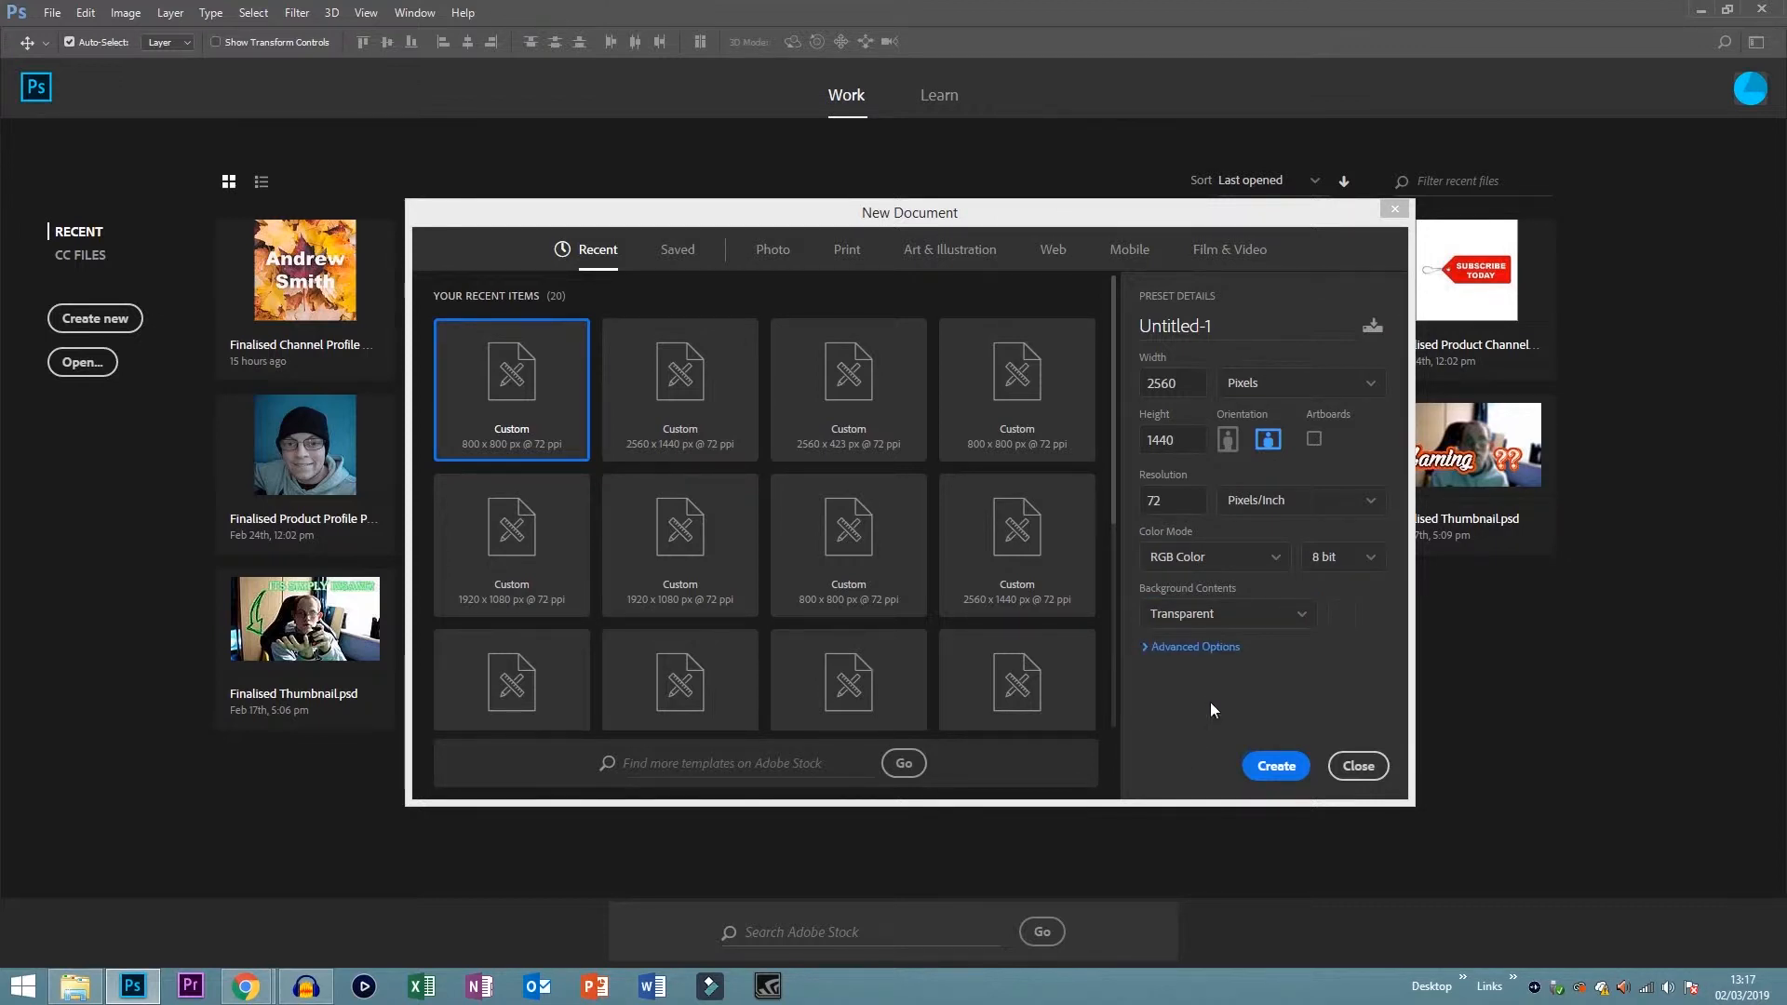
left_click(1281, 782)
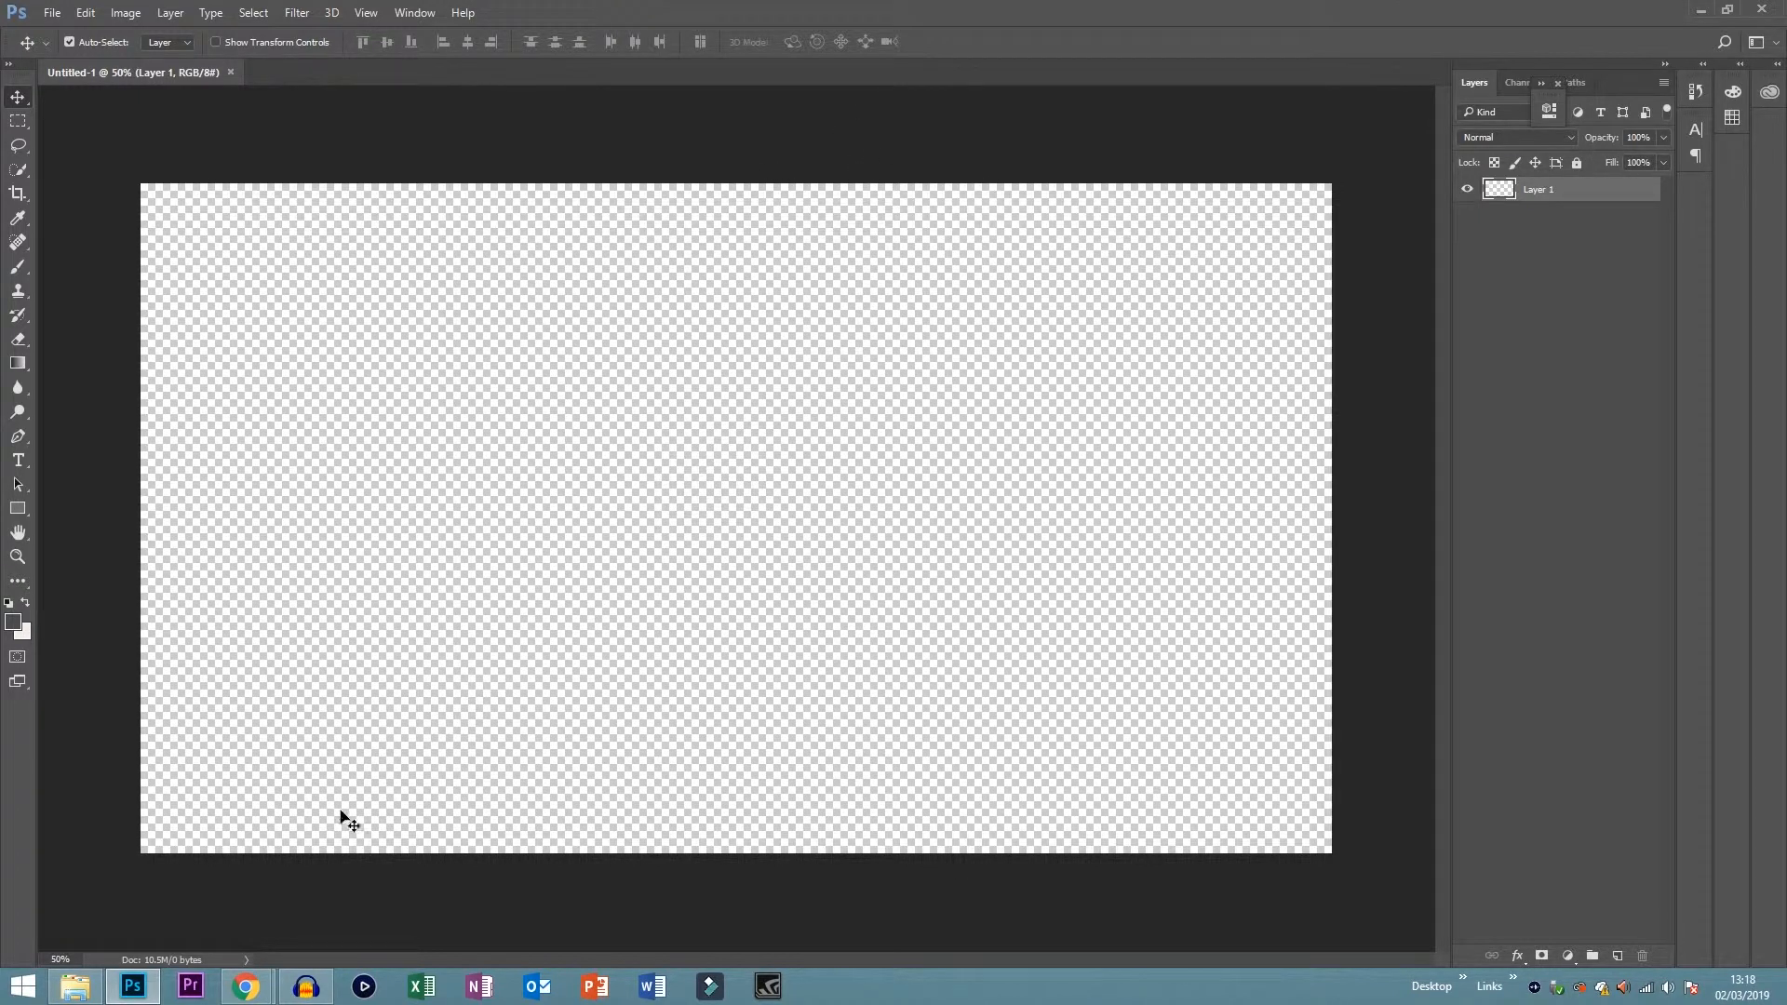
- Switch to Chrome, search Google Images for "trees" and preview the sunlit forest picture from theguardian.com
mouse_move(246, 987)
left_click(319, 921)
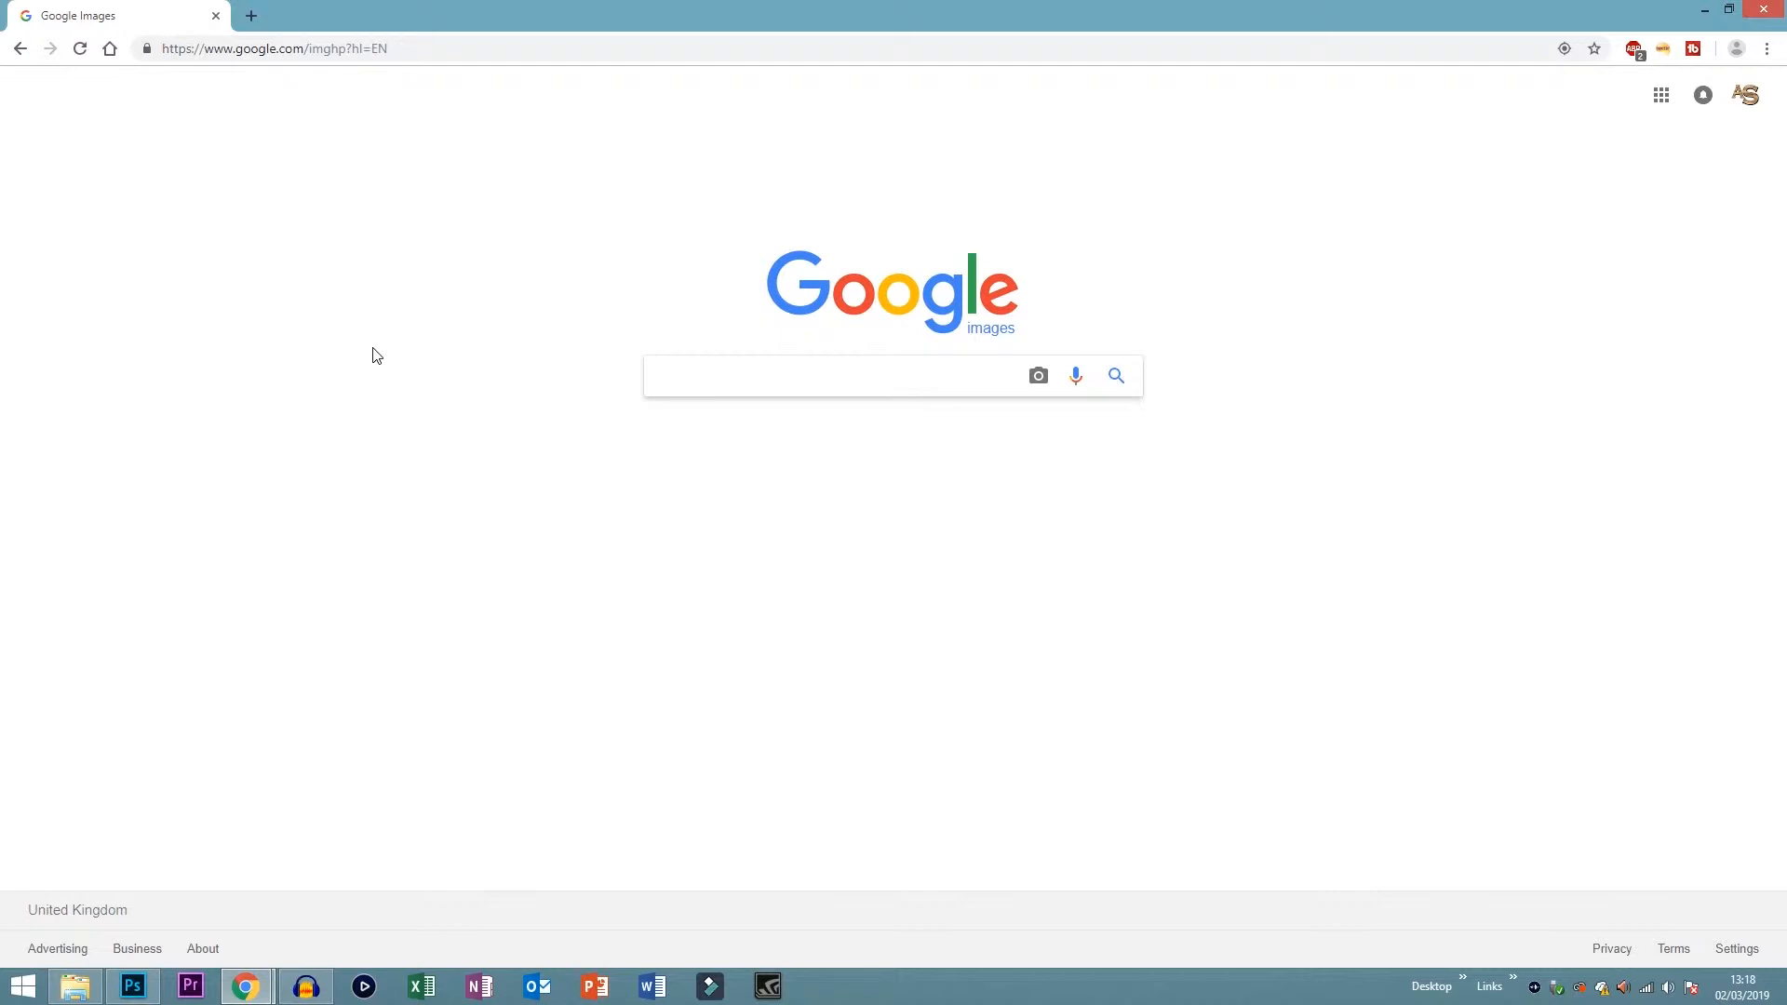
type("trees")
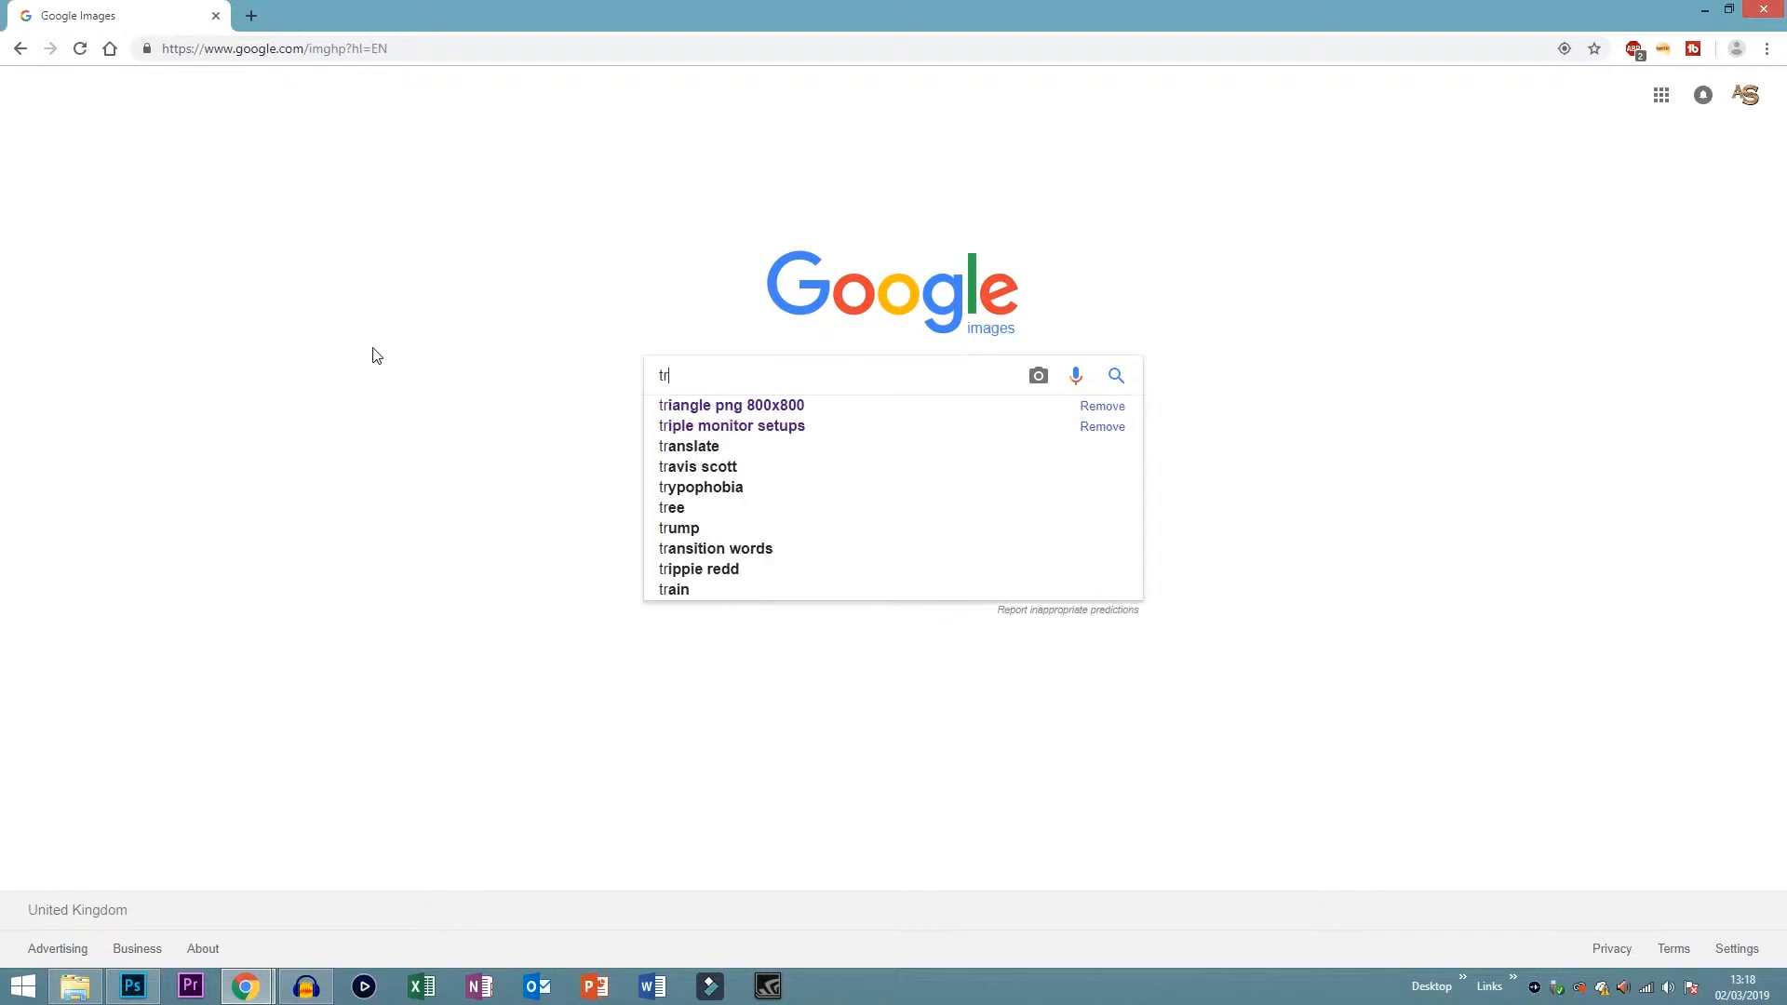
key("Return")
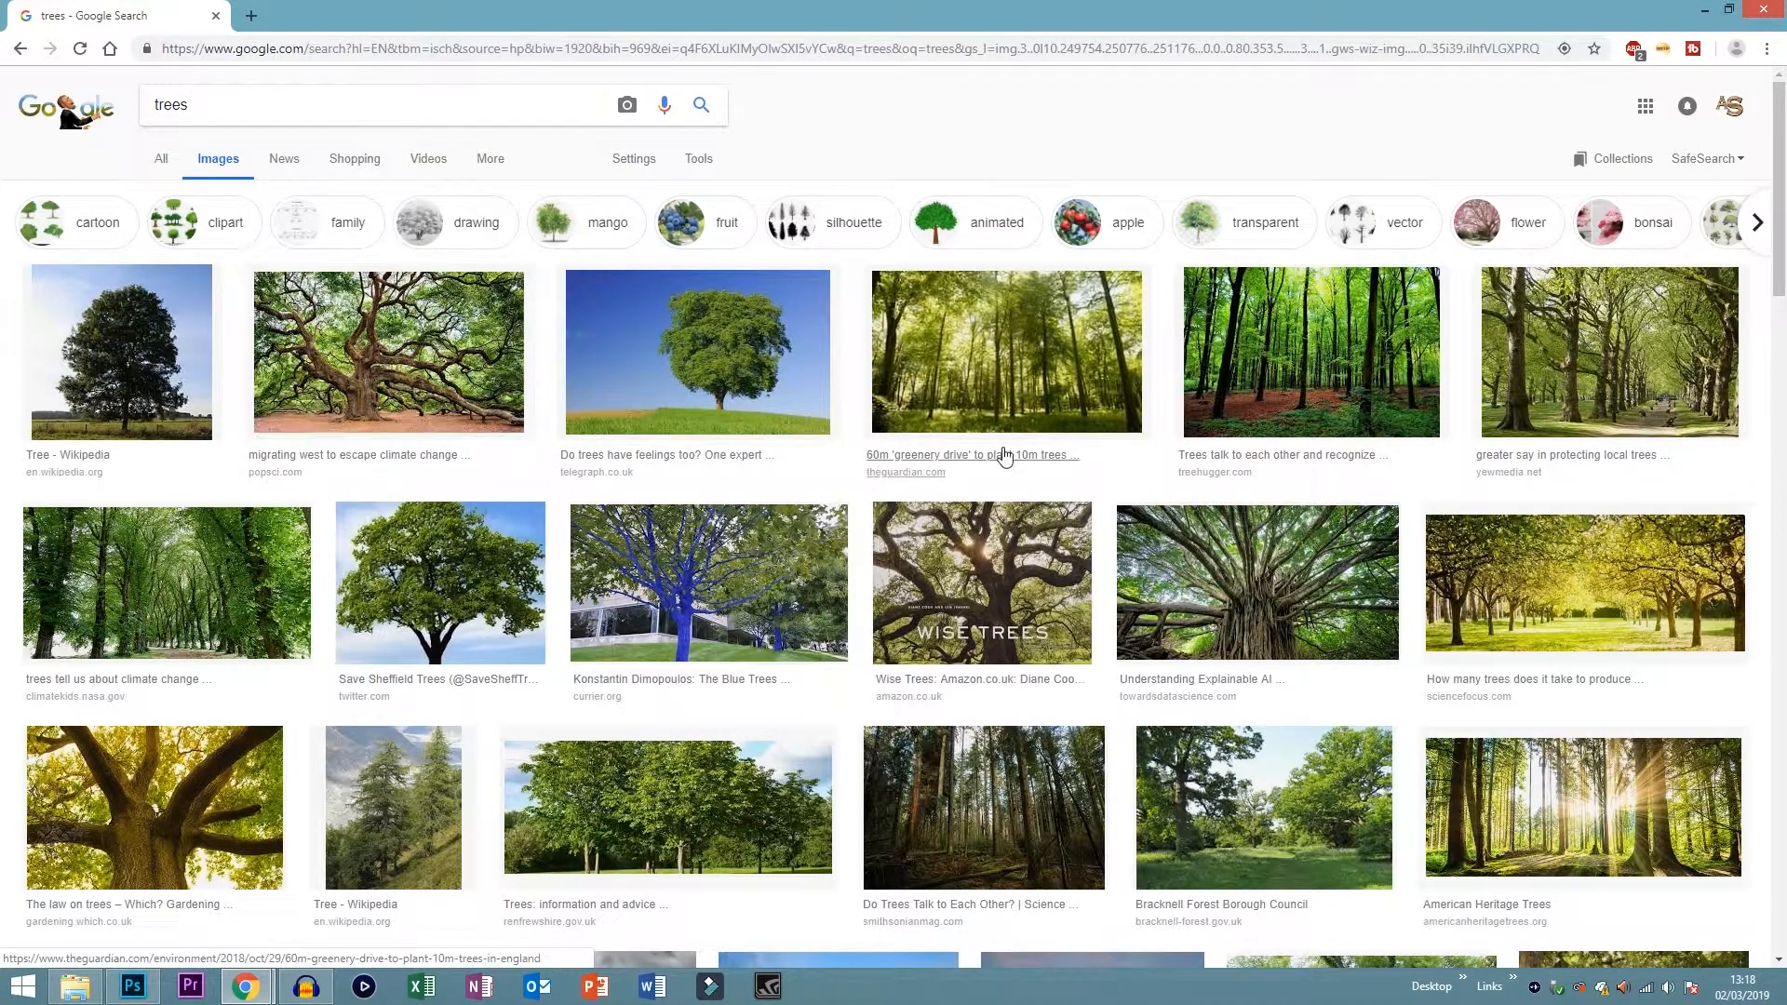
left_click(1004, 380)
scroll(476, 380, "up", 3)
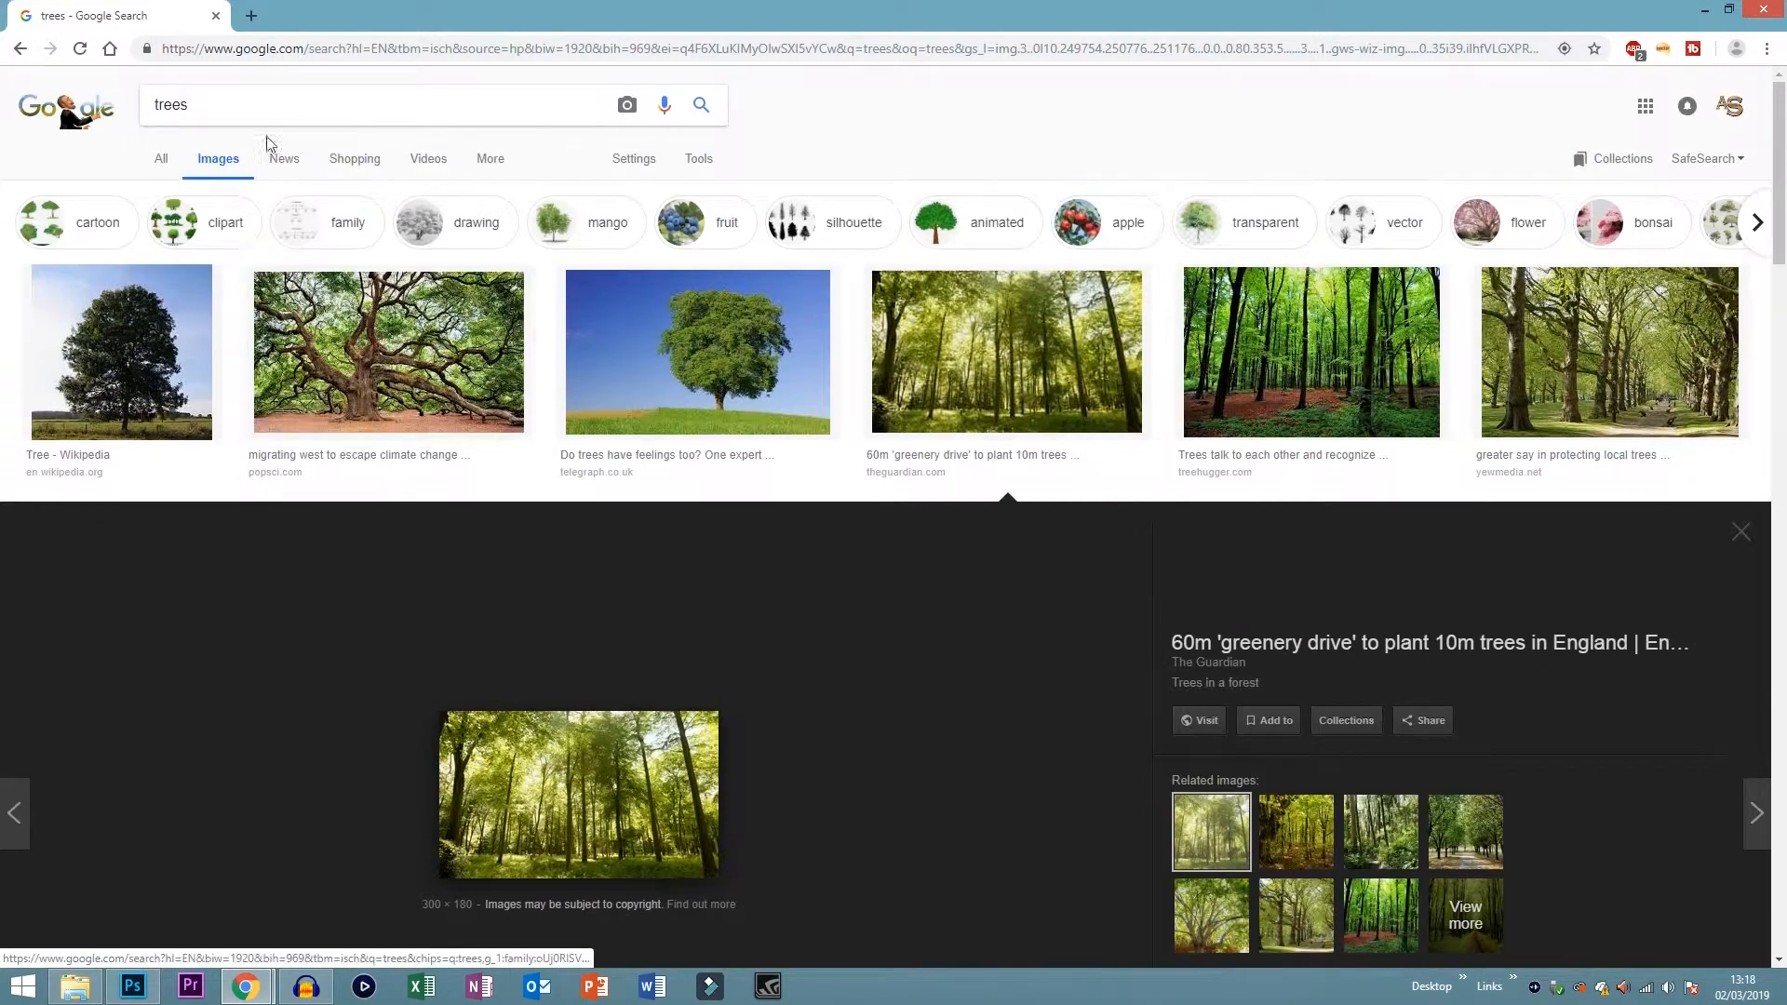
- Refine the image search to "trees 2560 x1440"
double_click(253, 109)
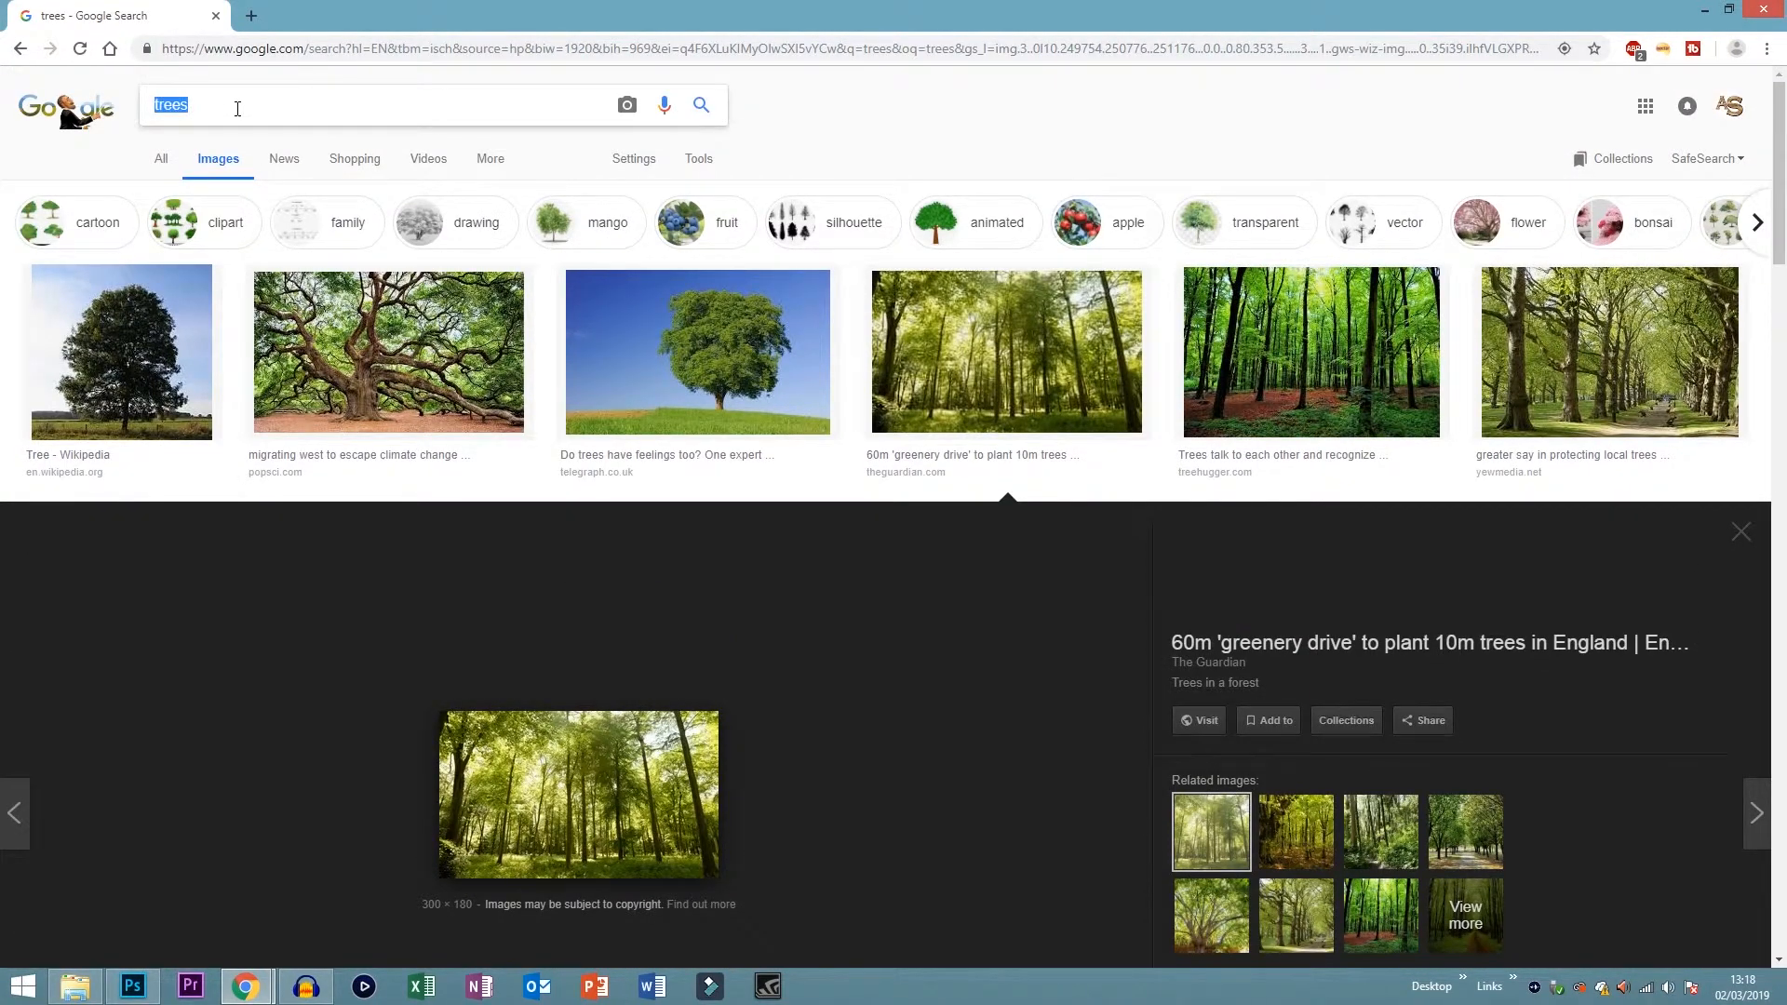
left_click(207, 105)
type("25")
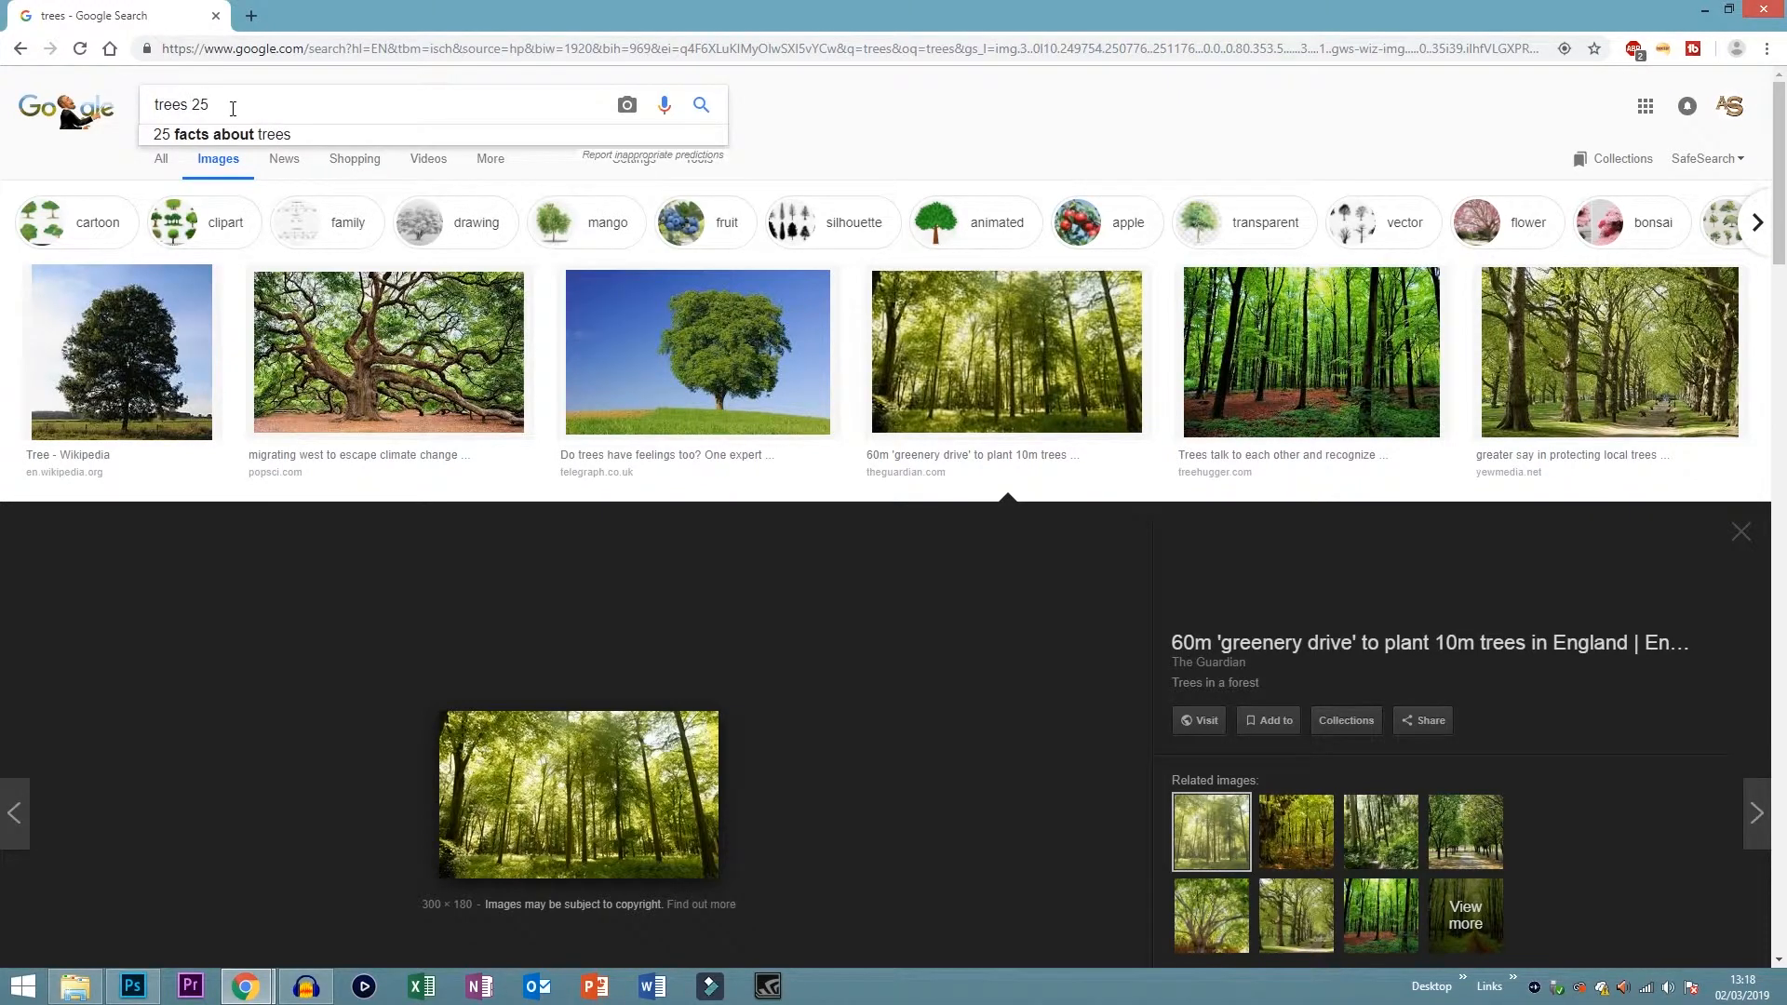
type("60 x1440")
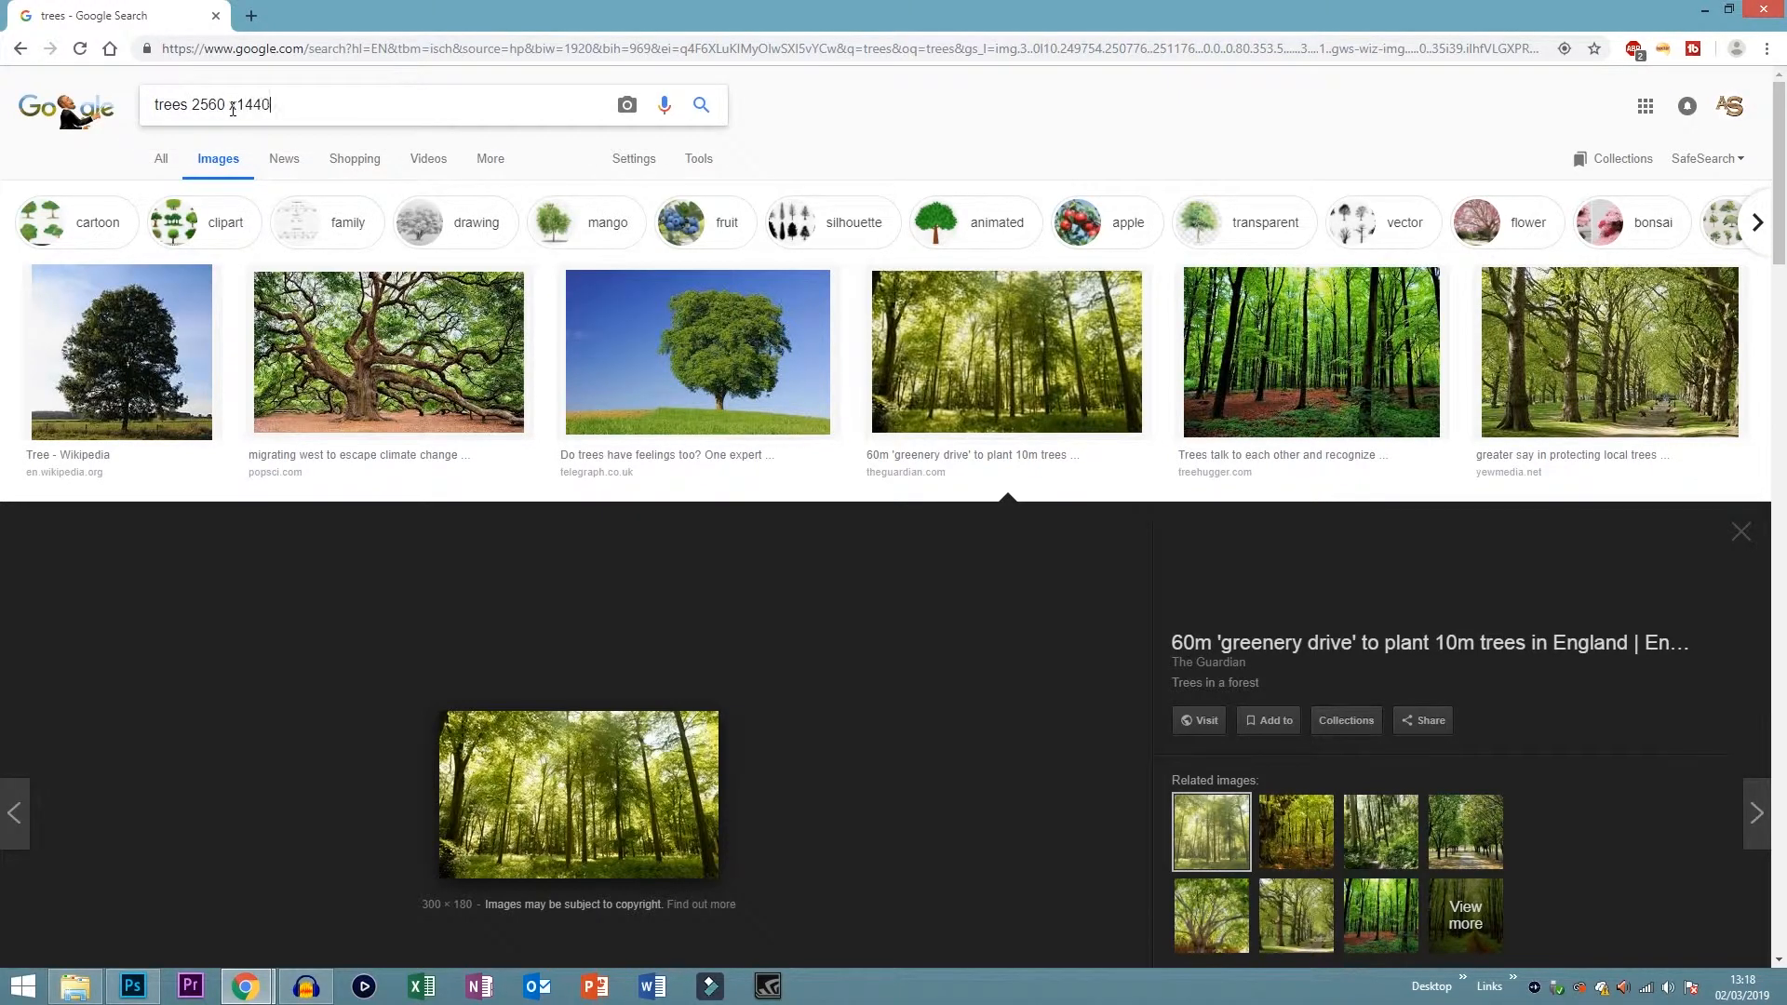
key("Return")
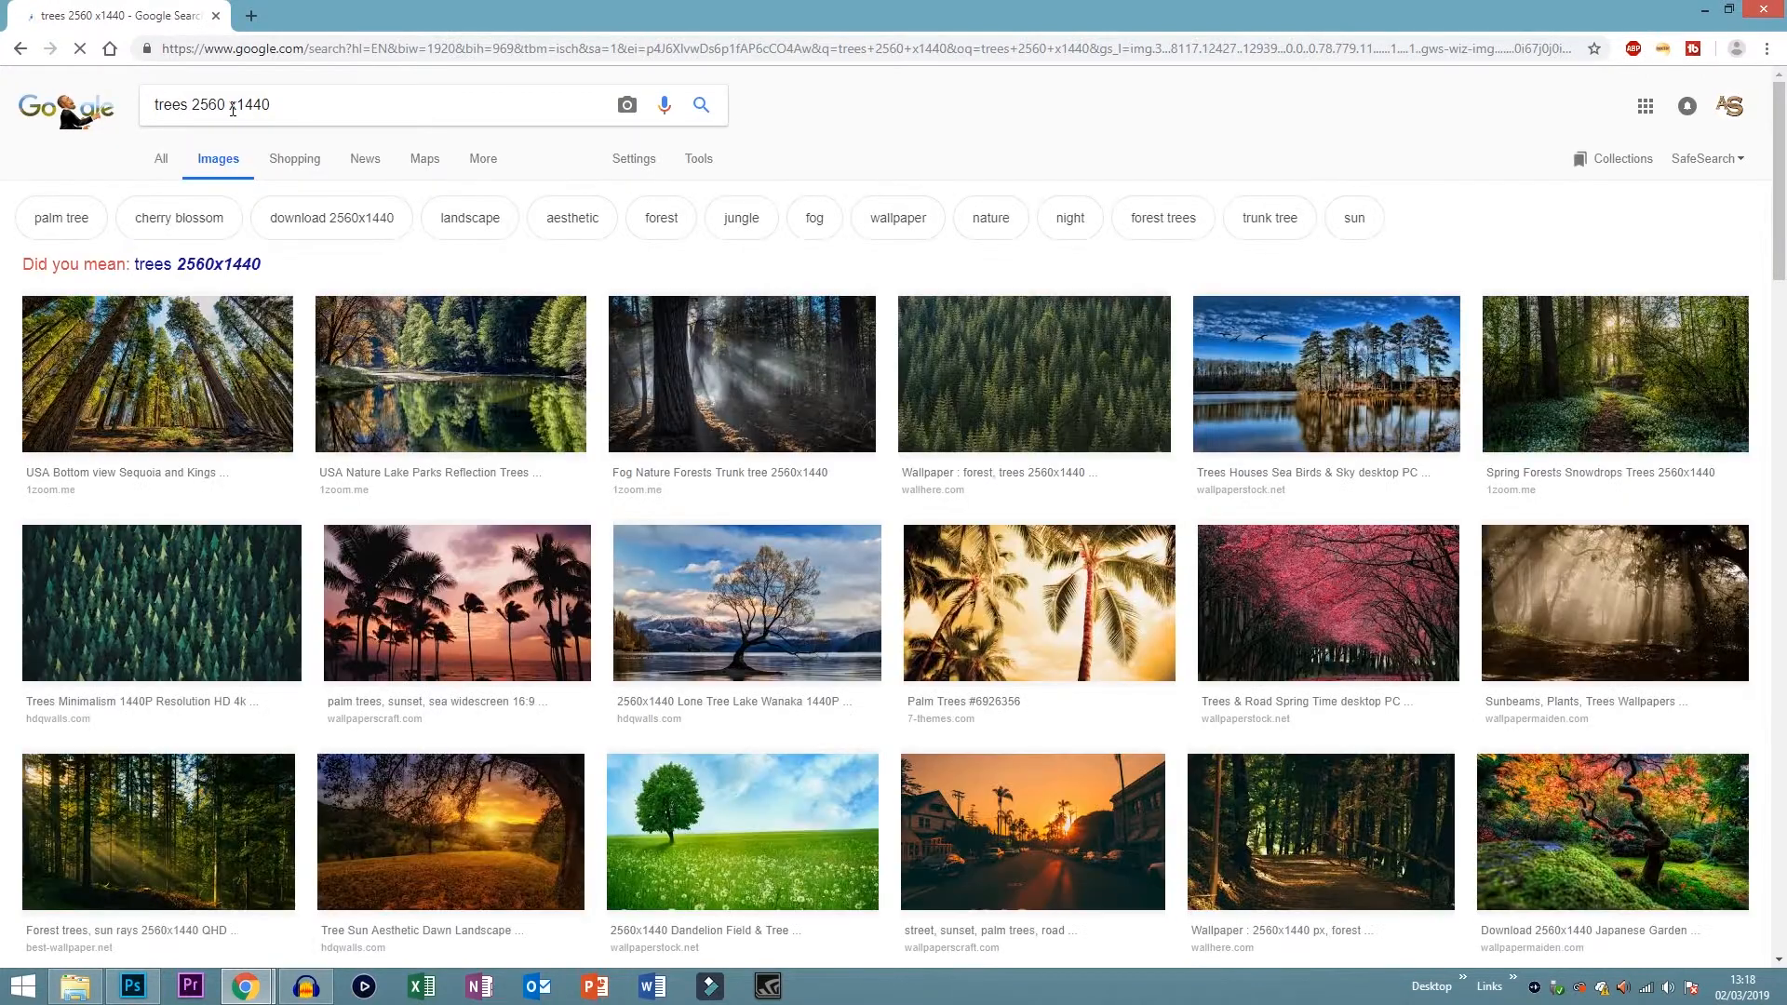
- Browse the image results and open the Crown Sky Blue wallpaper of green treetops seen from below
scroll(265, 375, "down", 2)
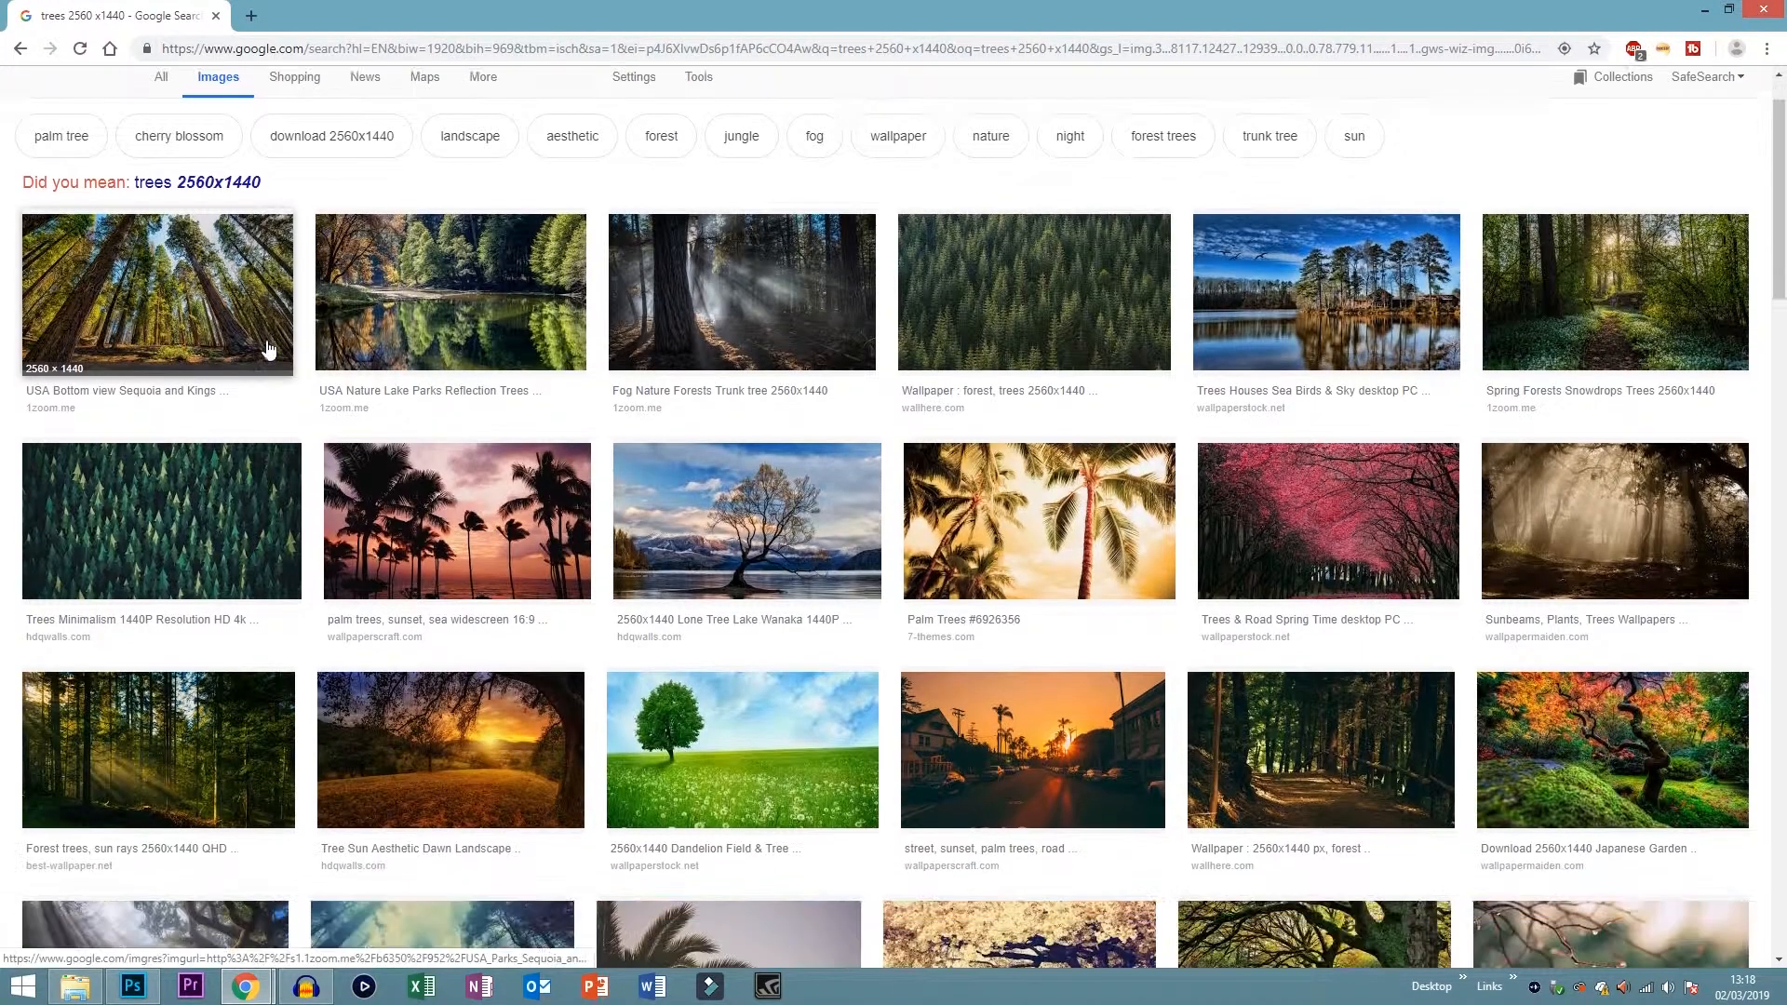
scroll(266, 375, "down", 2)
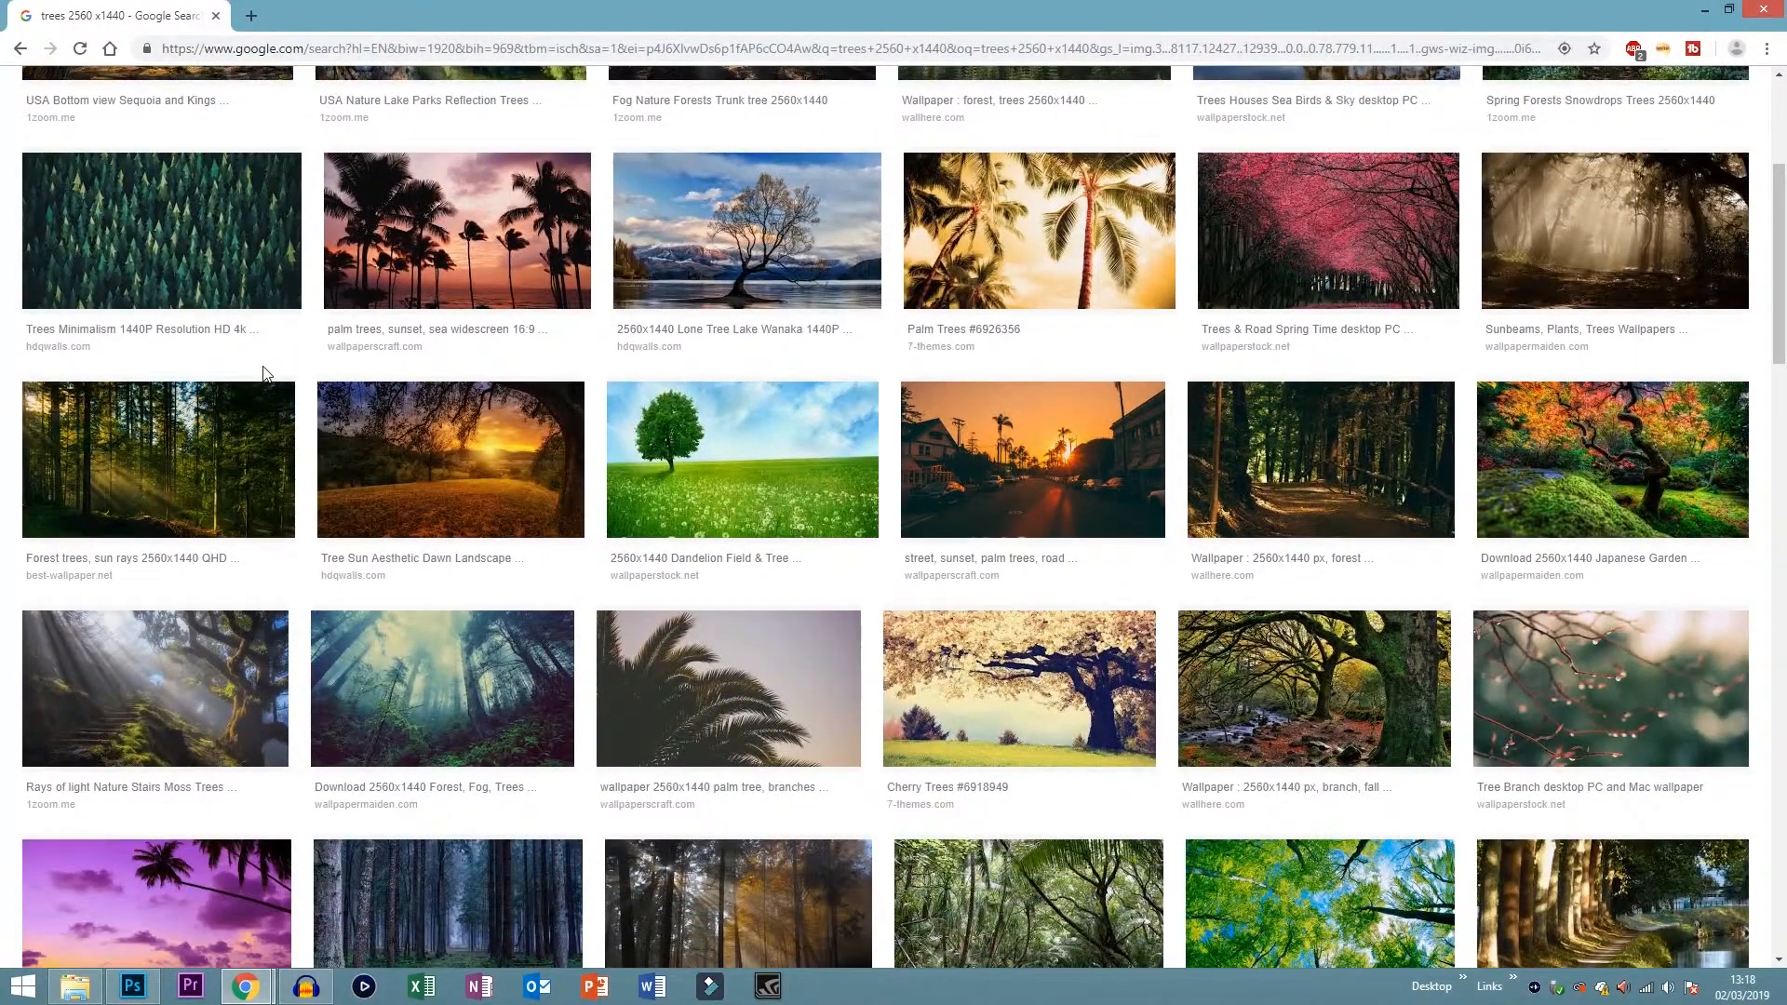
scroll(265, 375, "down", 2)
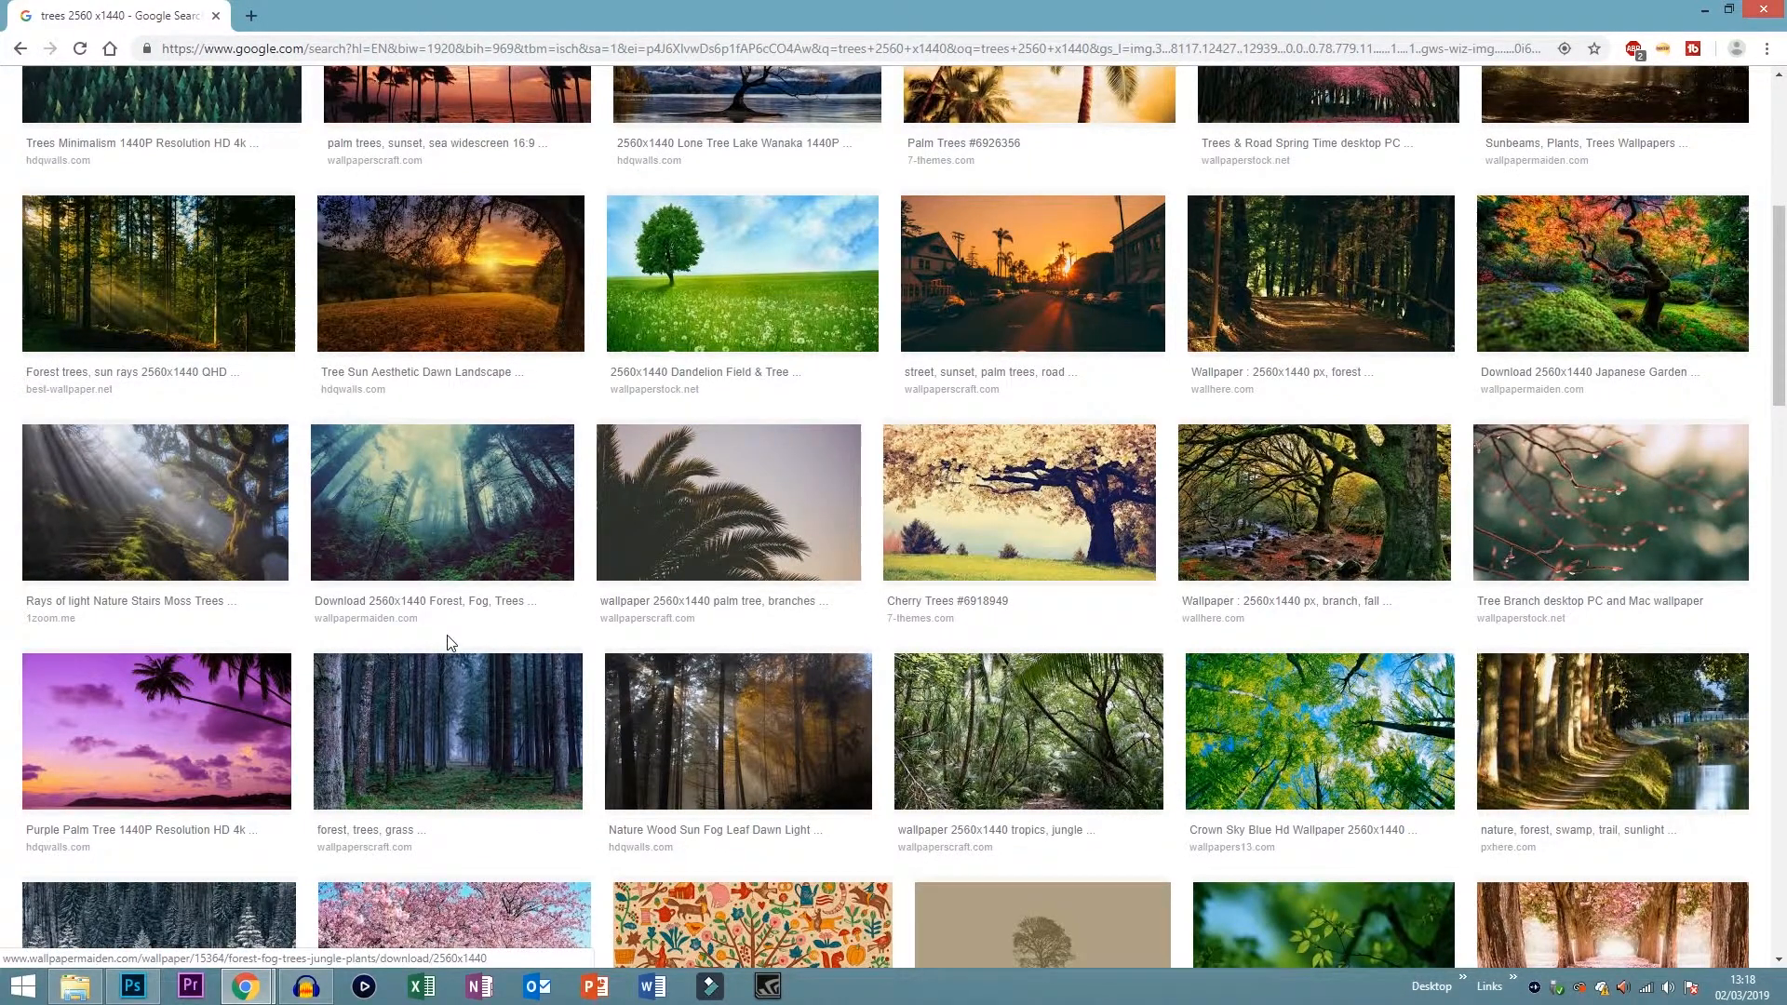
scroll(475, 652, "down", 3)
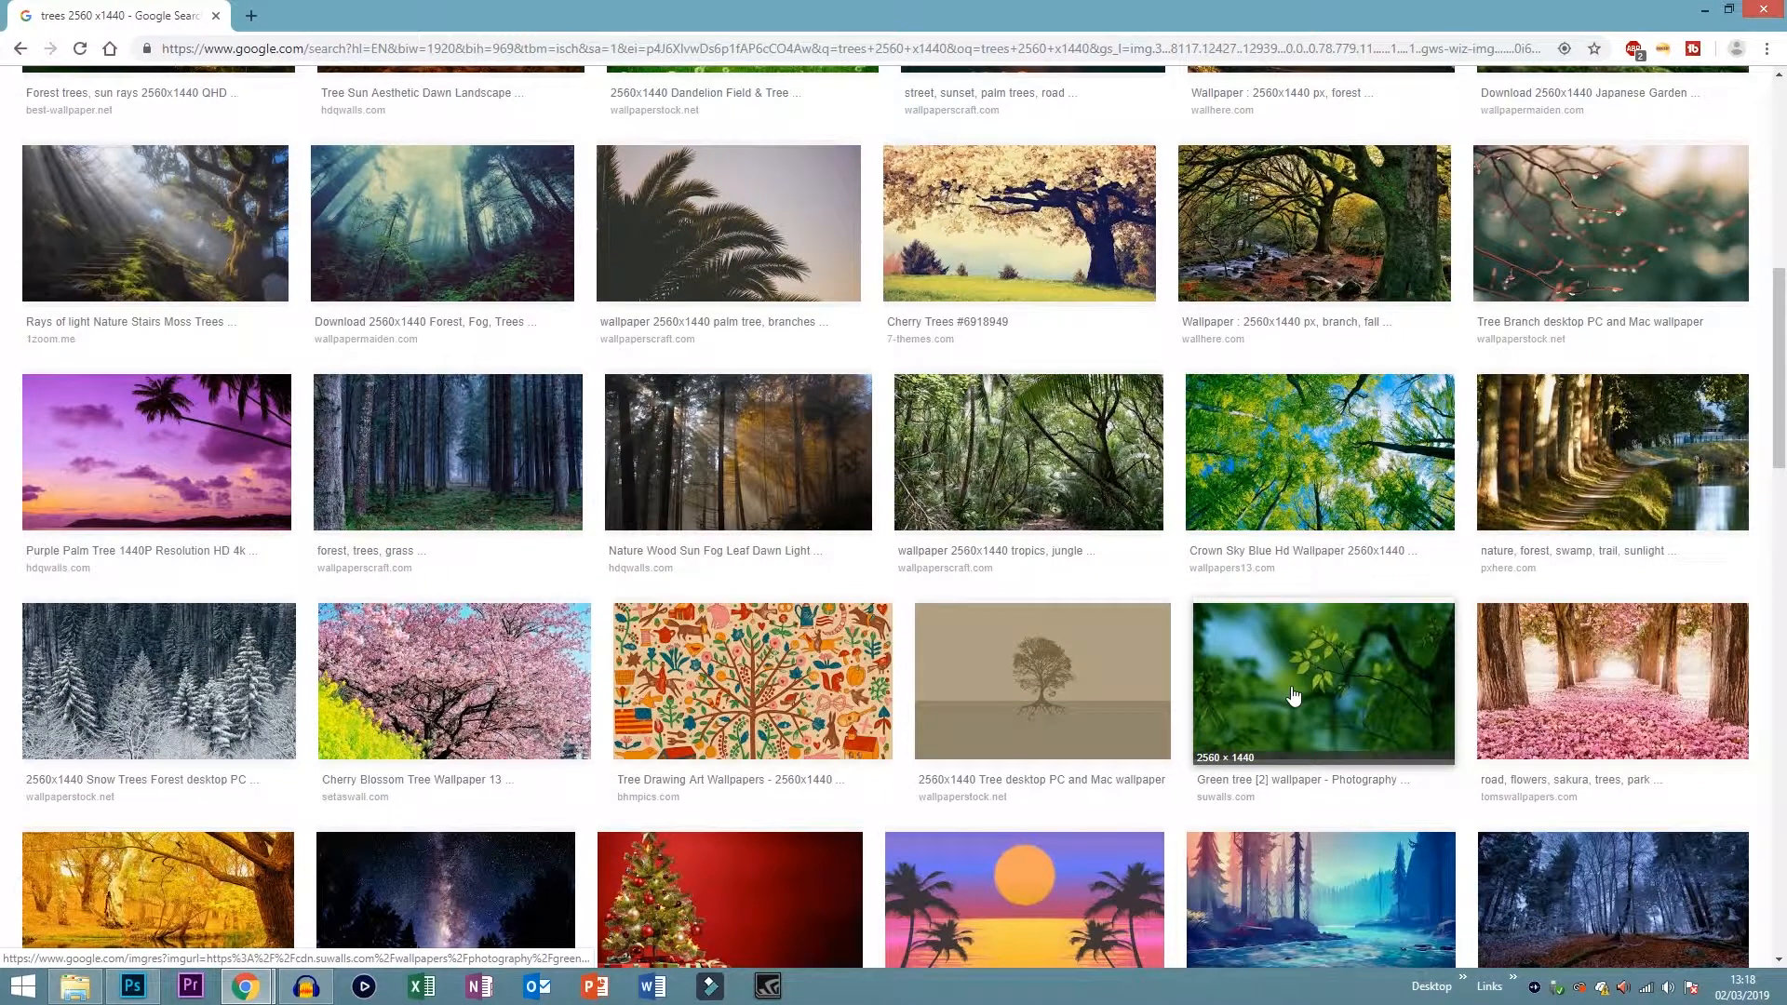
left_click(1286, 491)
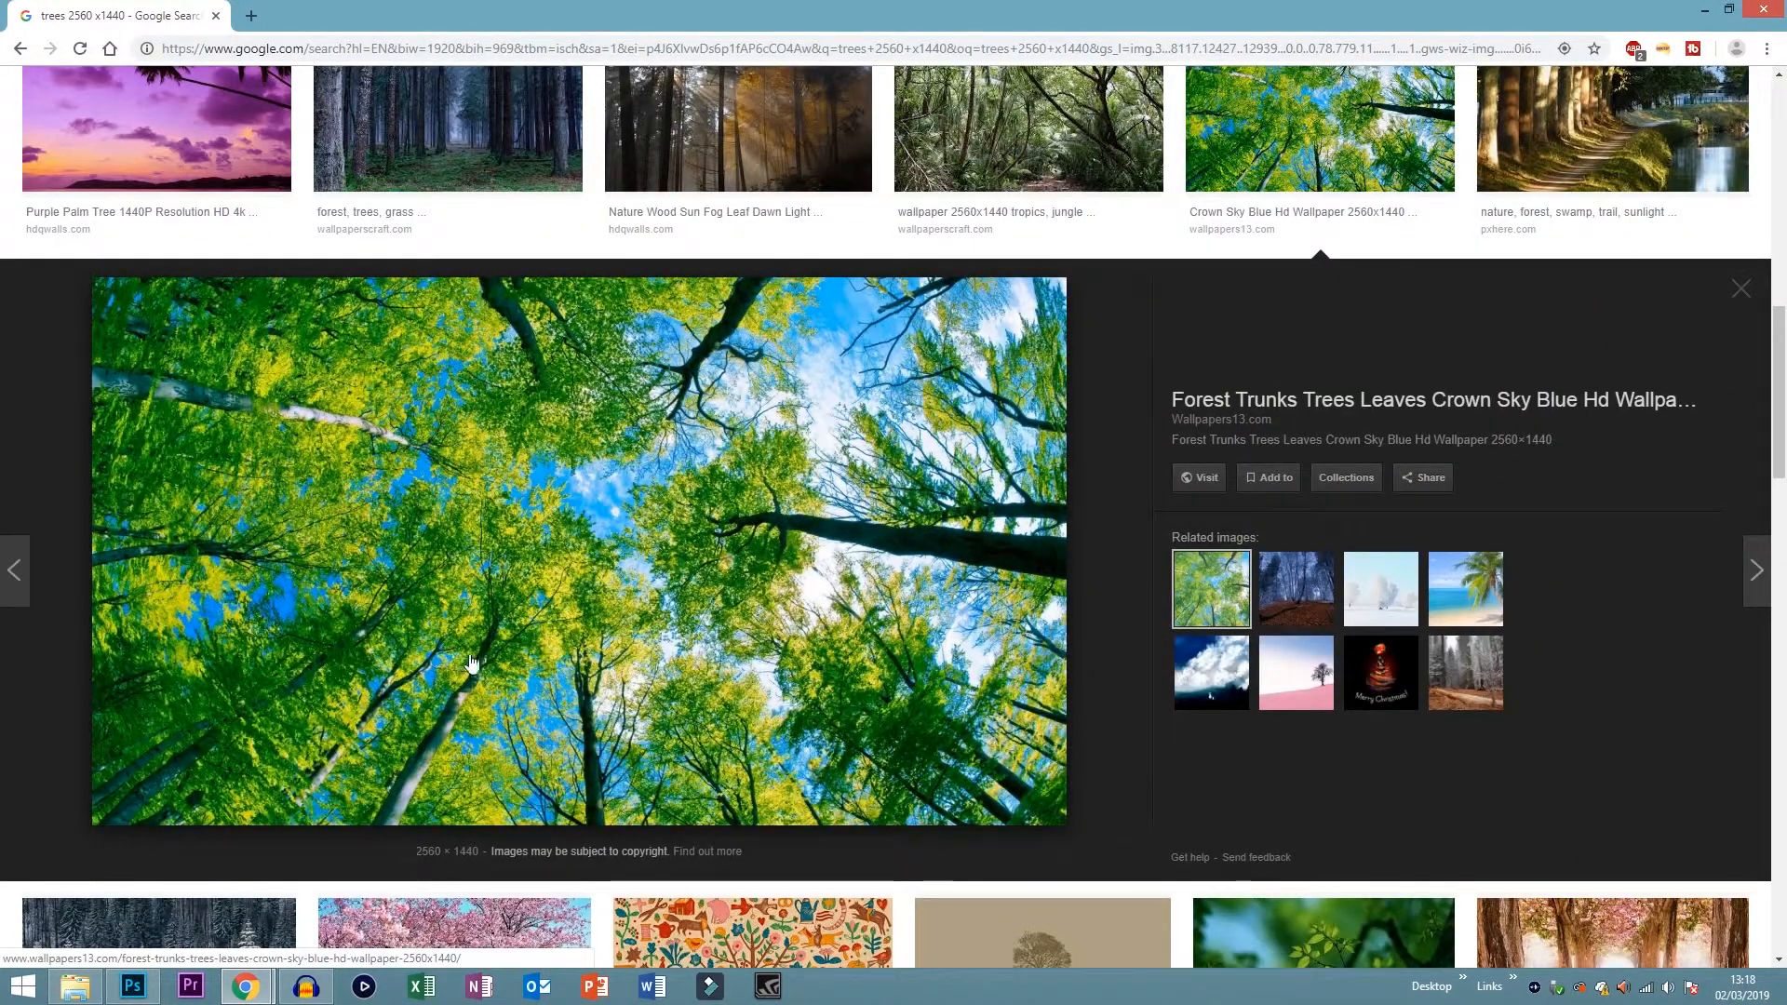
- Save the treetop picture as a JPEG named "base layer image" in the "How To Make A Channel Banner" folder on drive E:
right_click(308, 429)
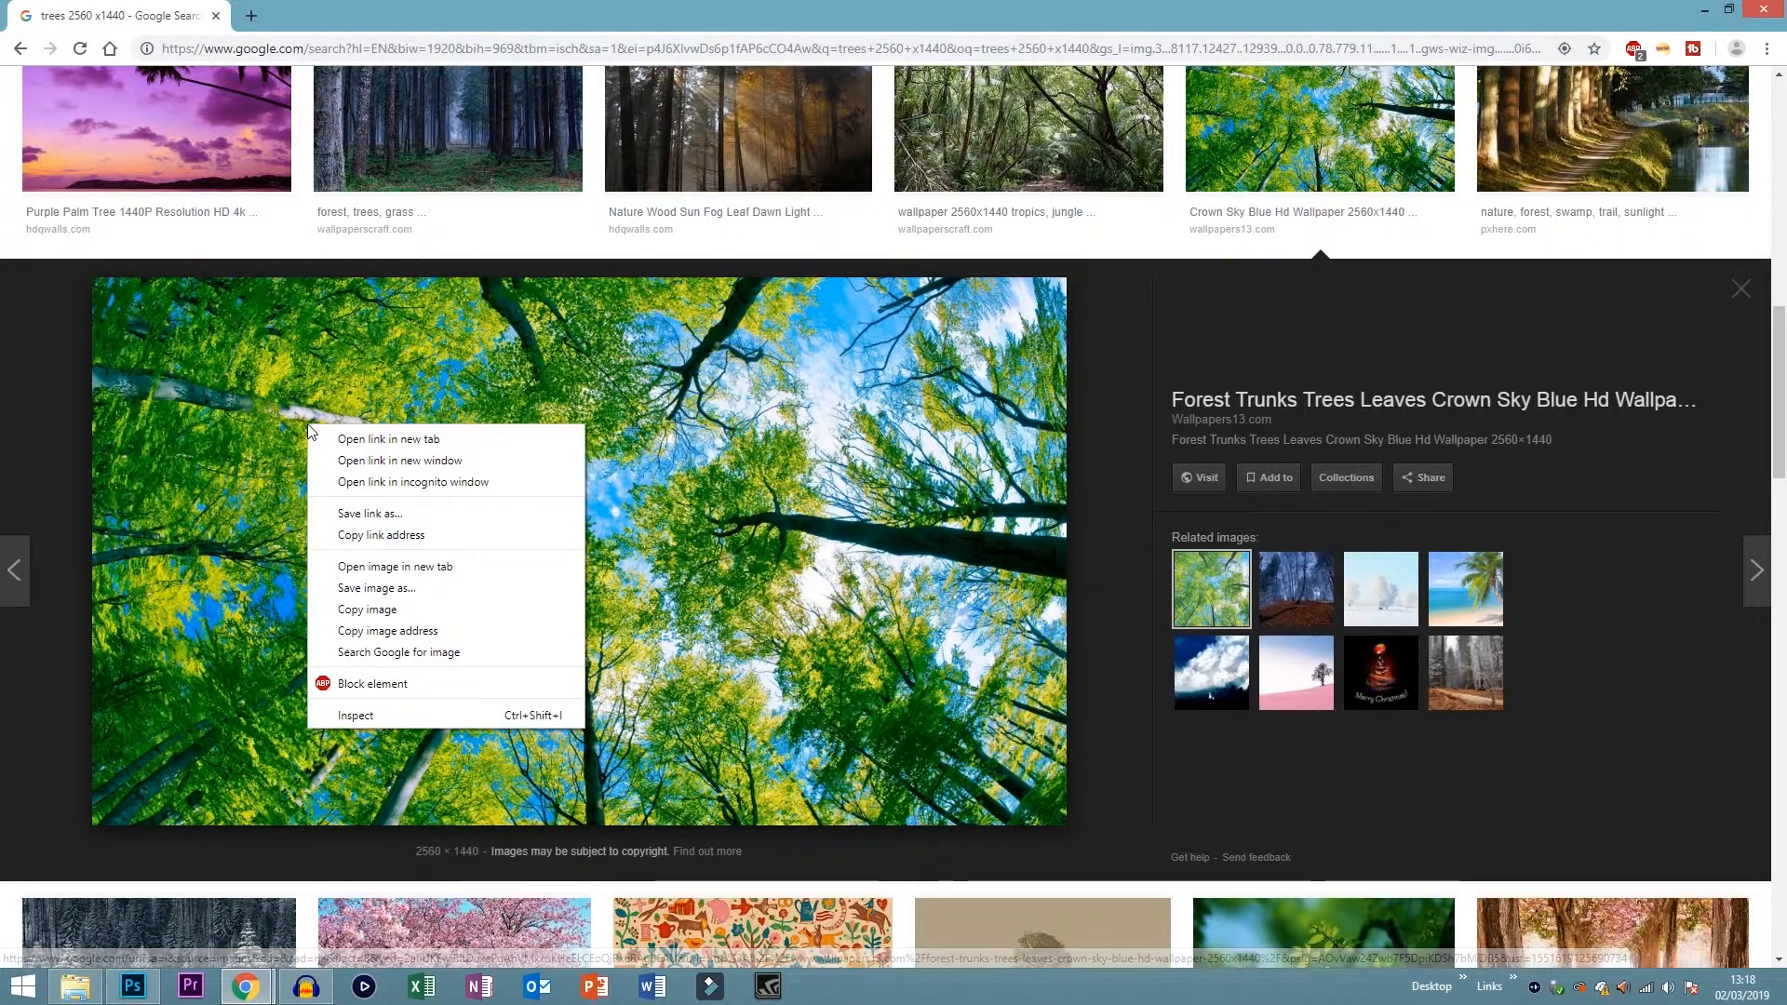
left_click(373, 589)
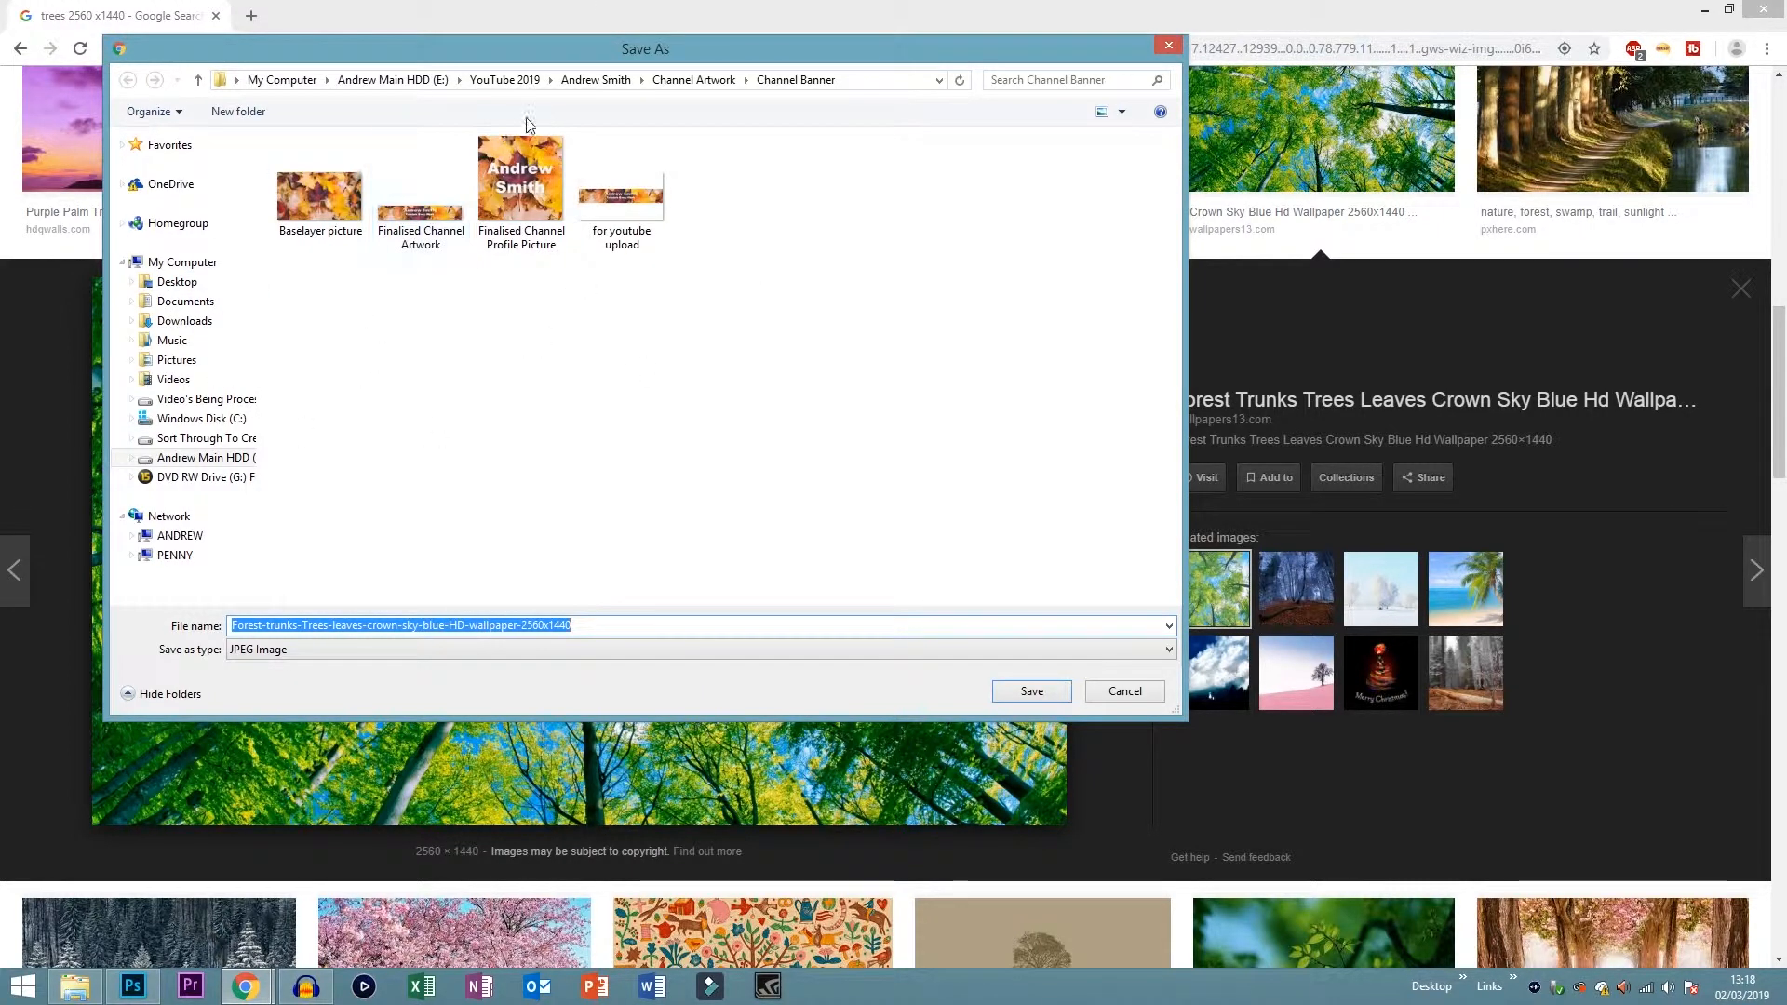
left_click(390, 79)
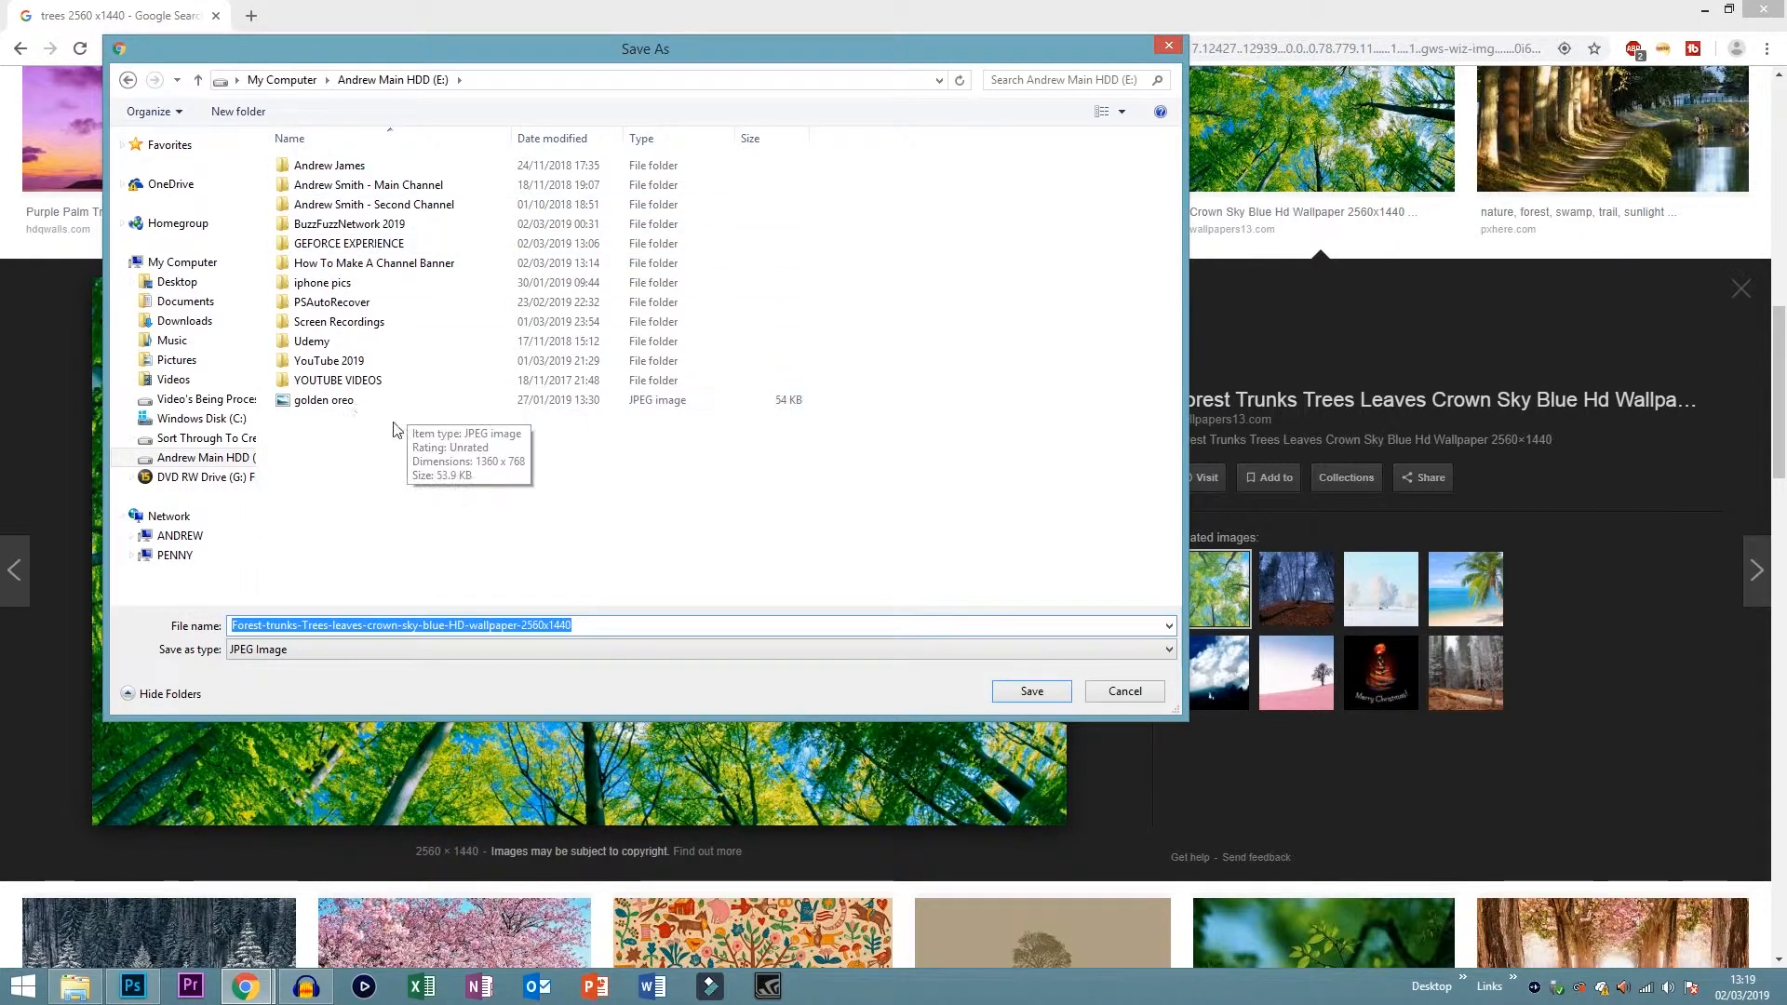
double_click(337, 264)
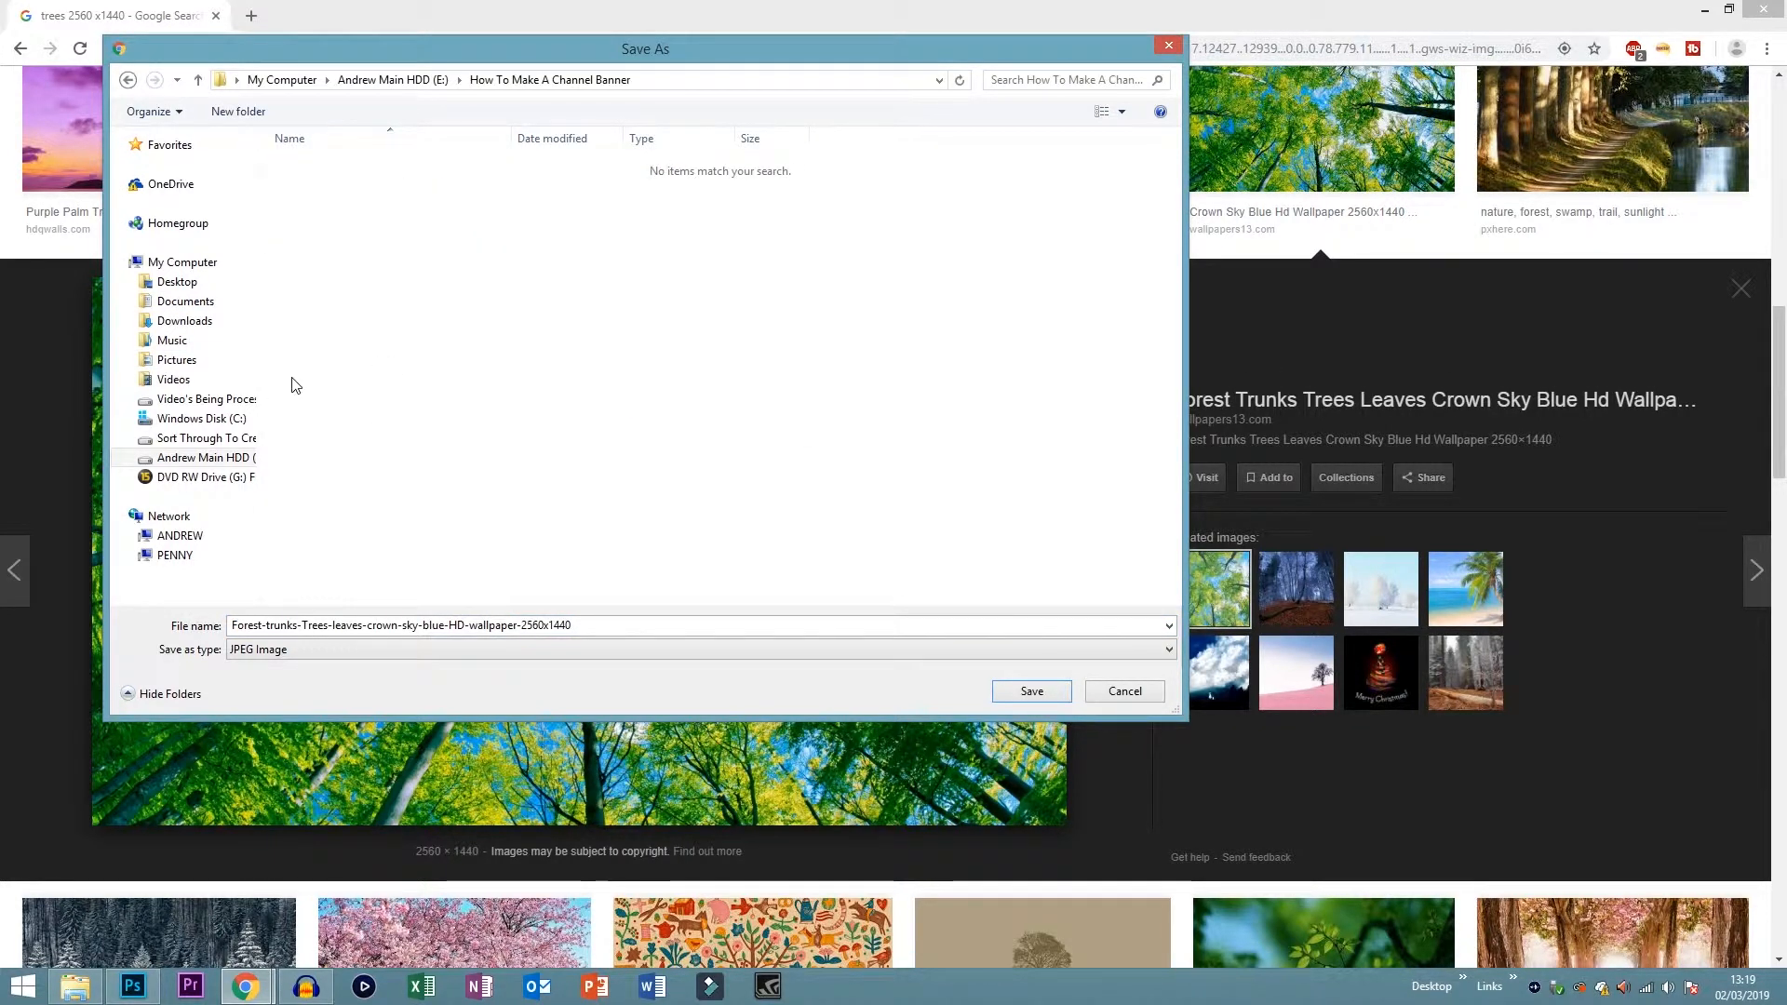
left_click_drag(627, 624, 223, 626)
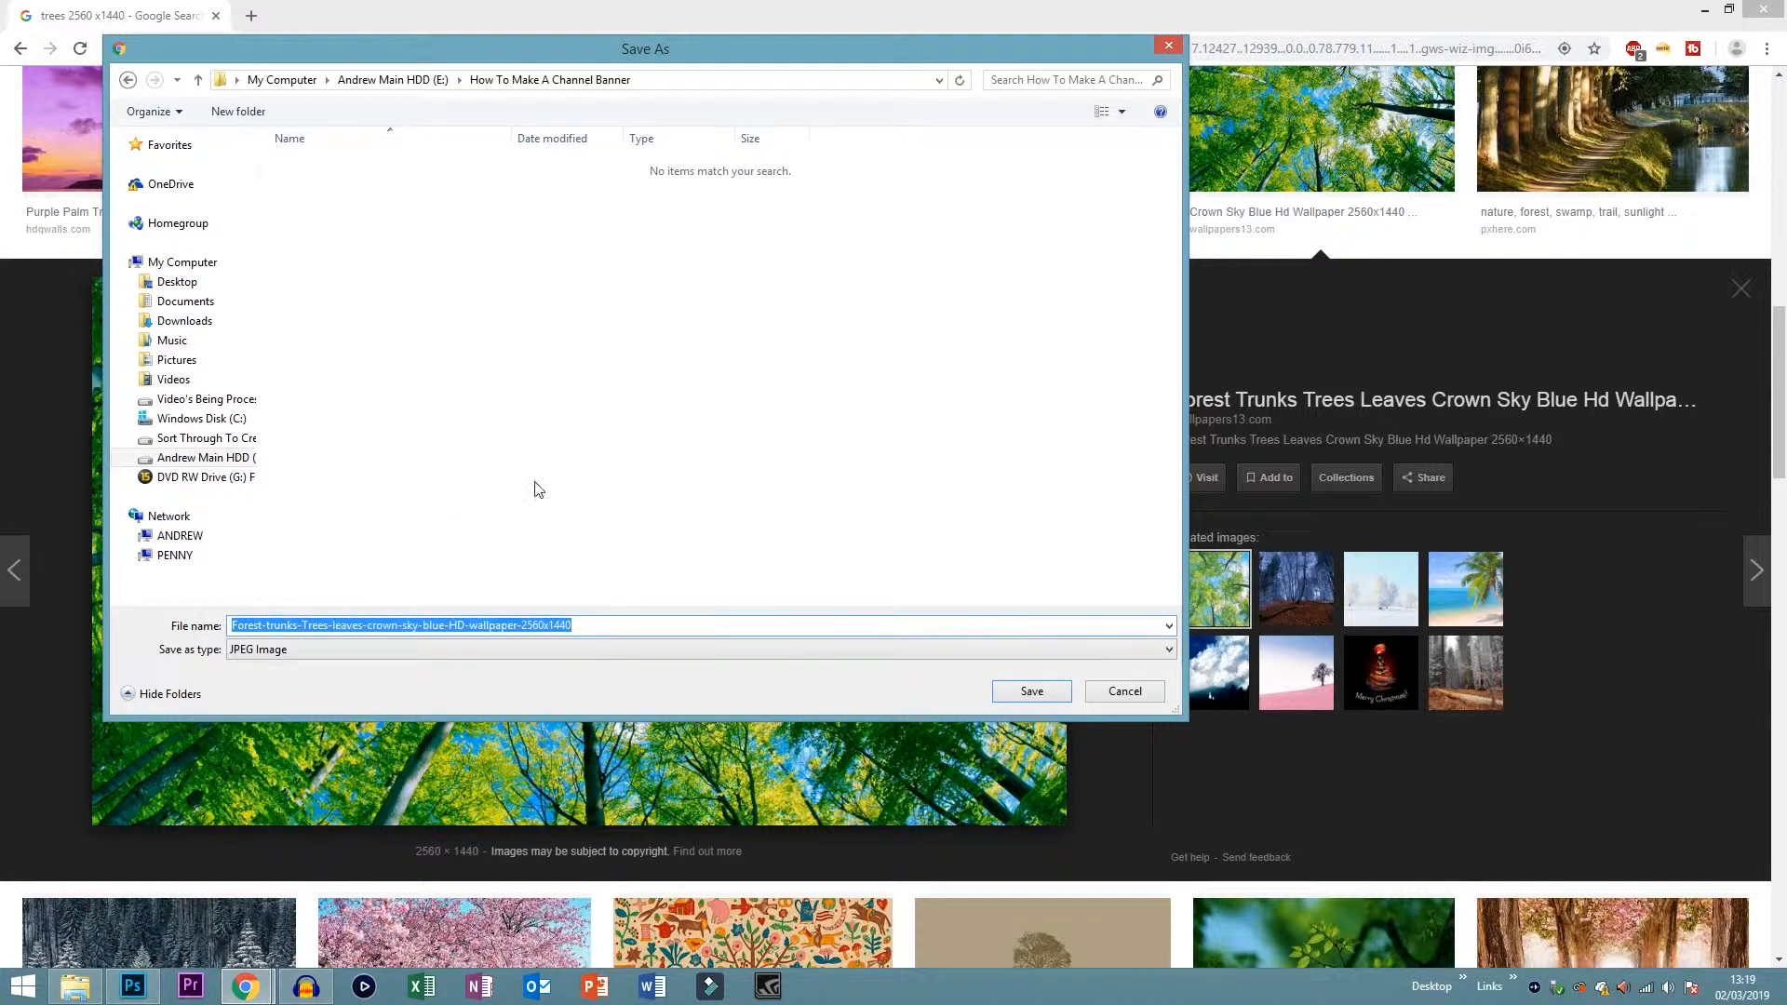
key("BackSpace")
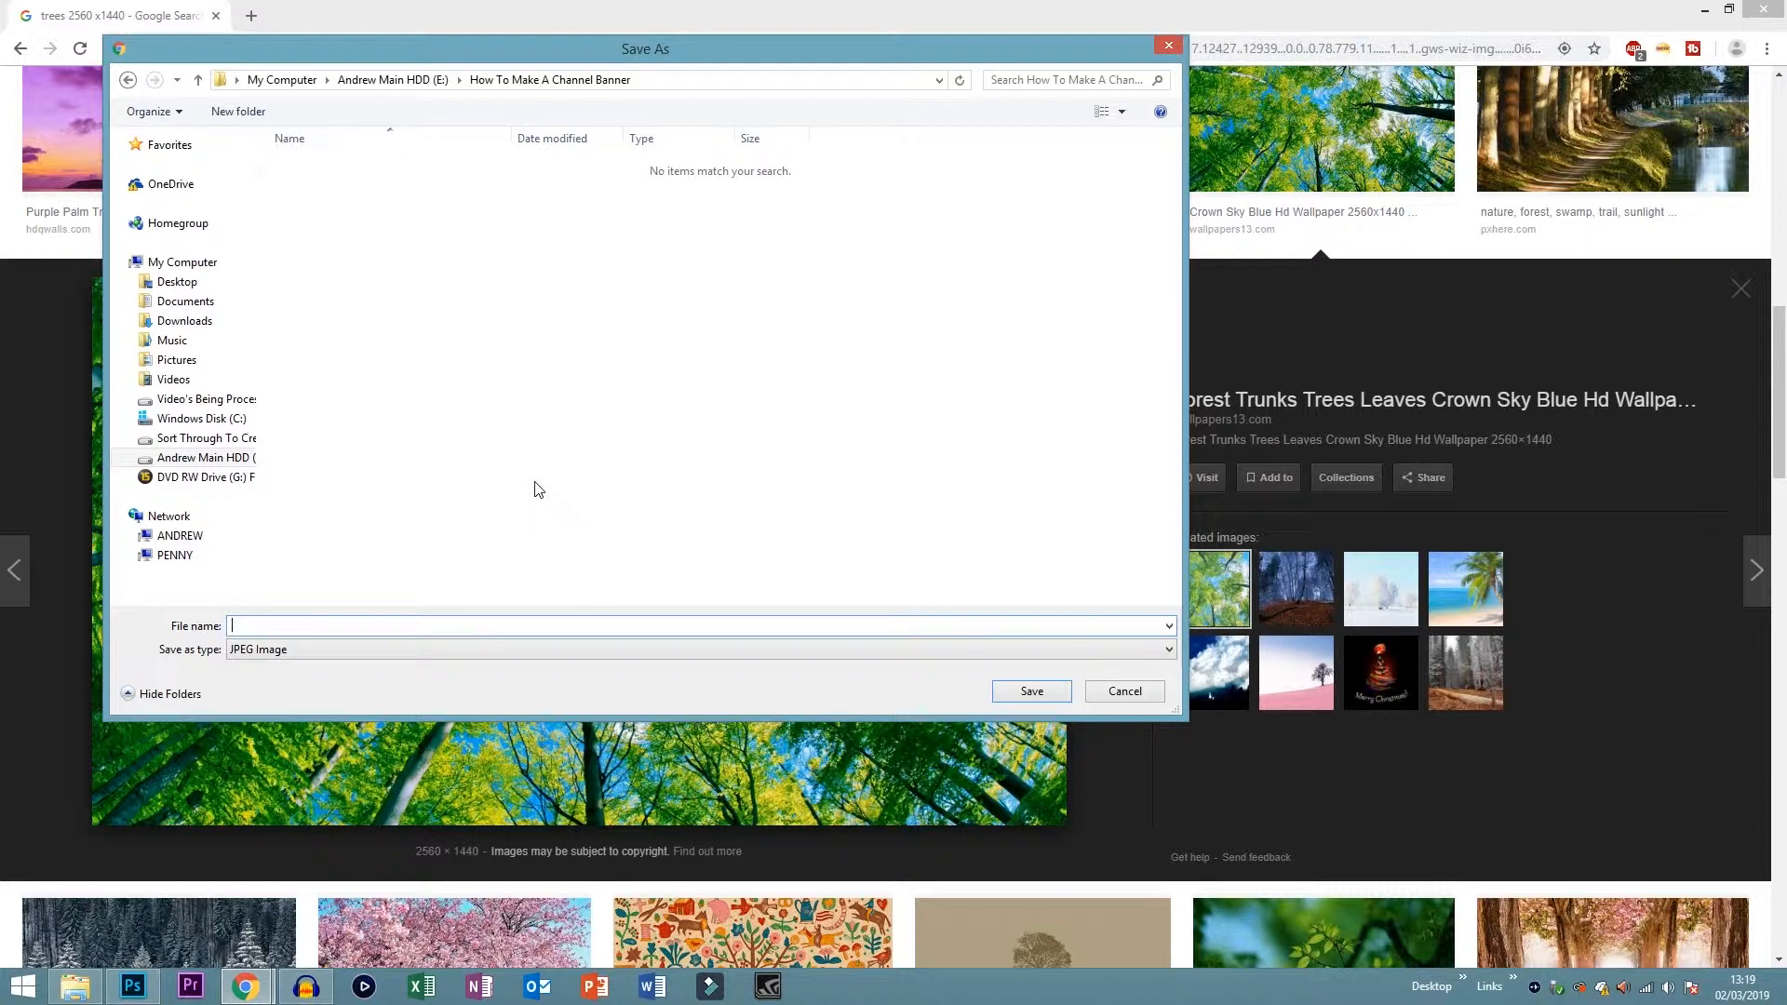
type("base layer image")
left_click(1030, 690)
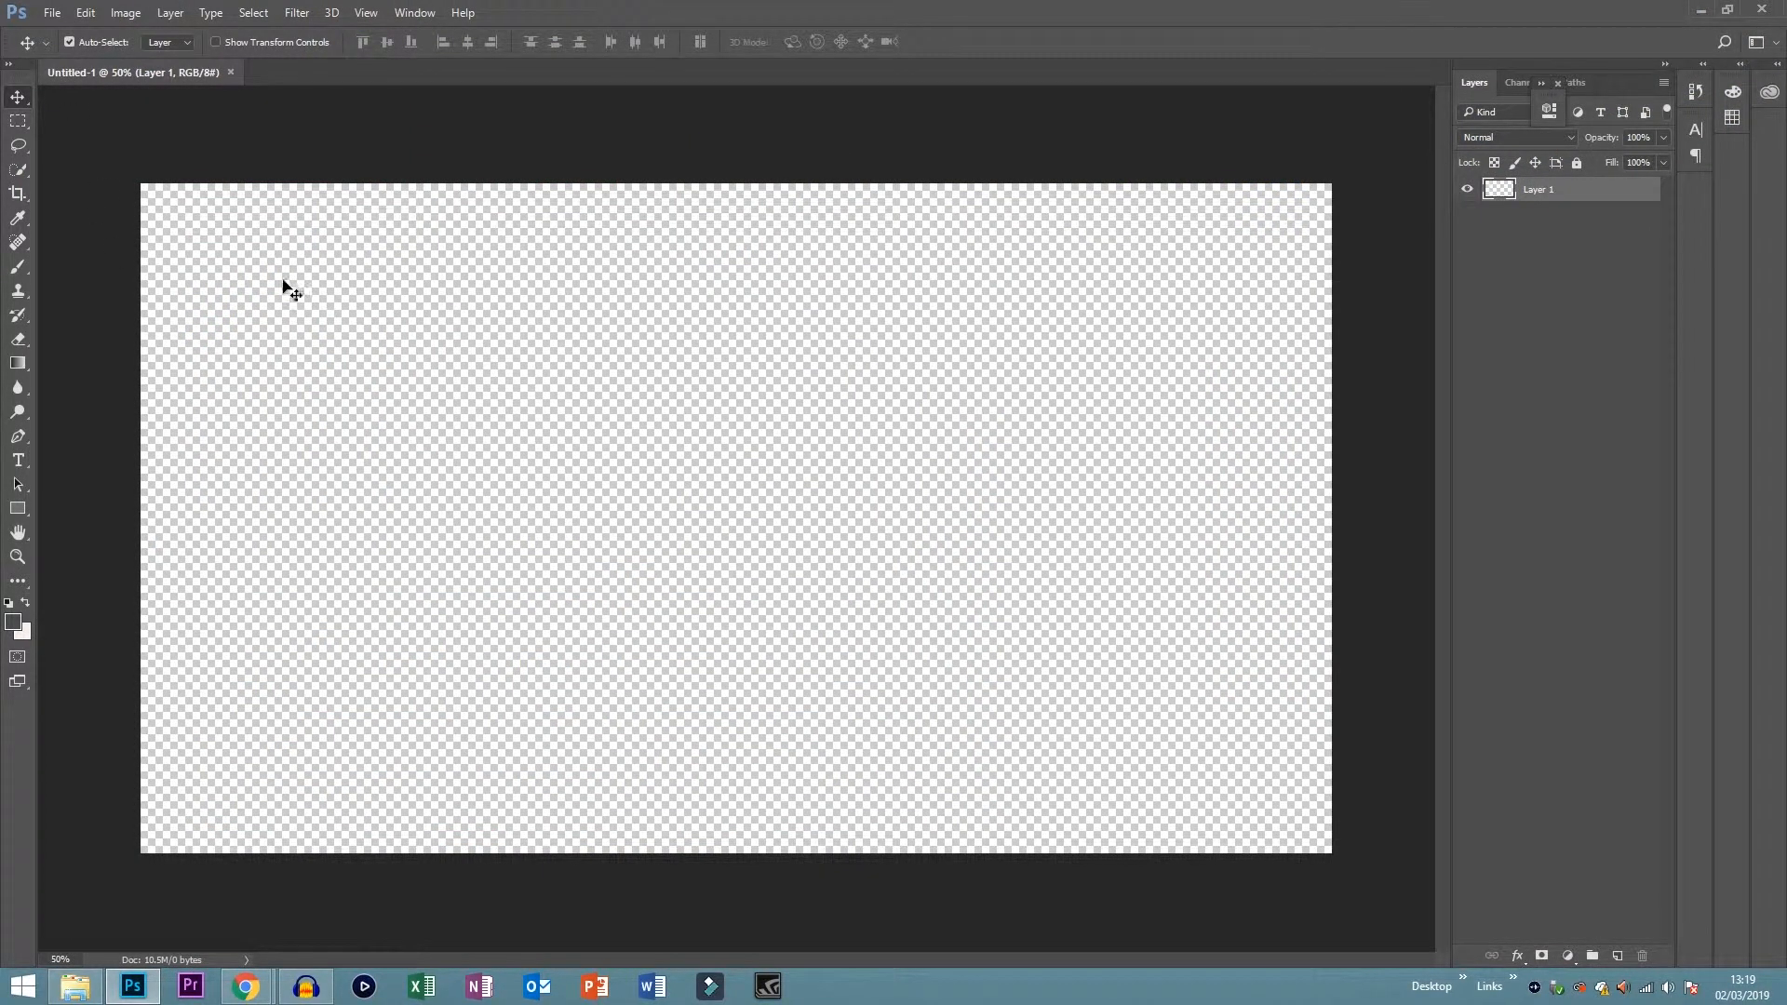
- Place the "base layer image" file from the "How To Make A Channel Banner" folder on drive E: into the document as a linked image
left_click(53, 13)
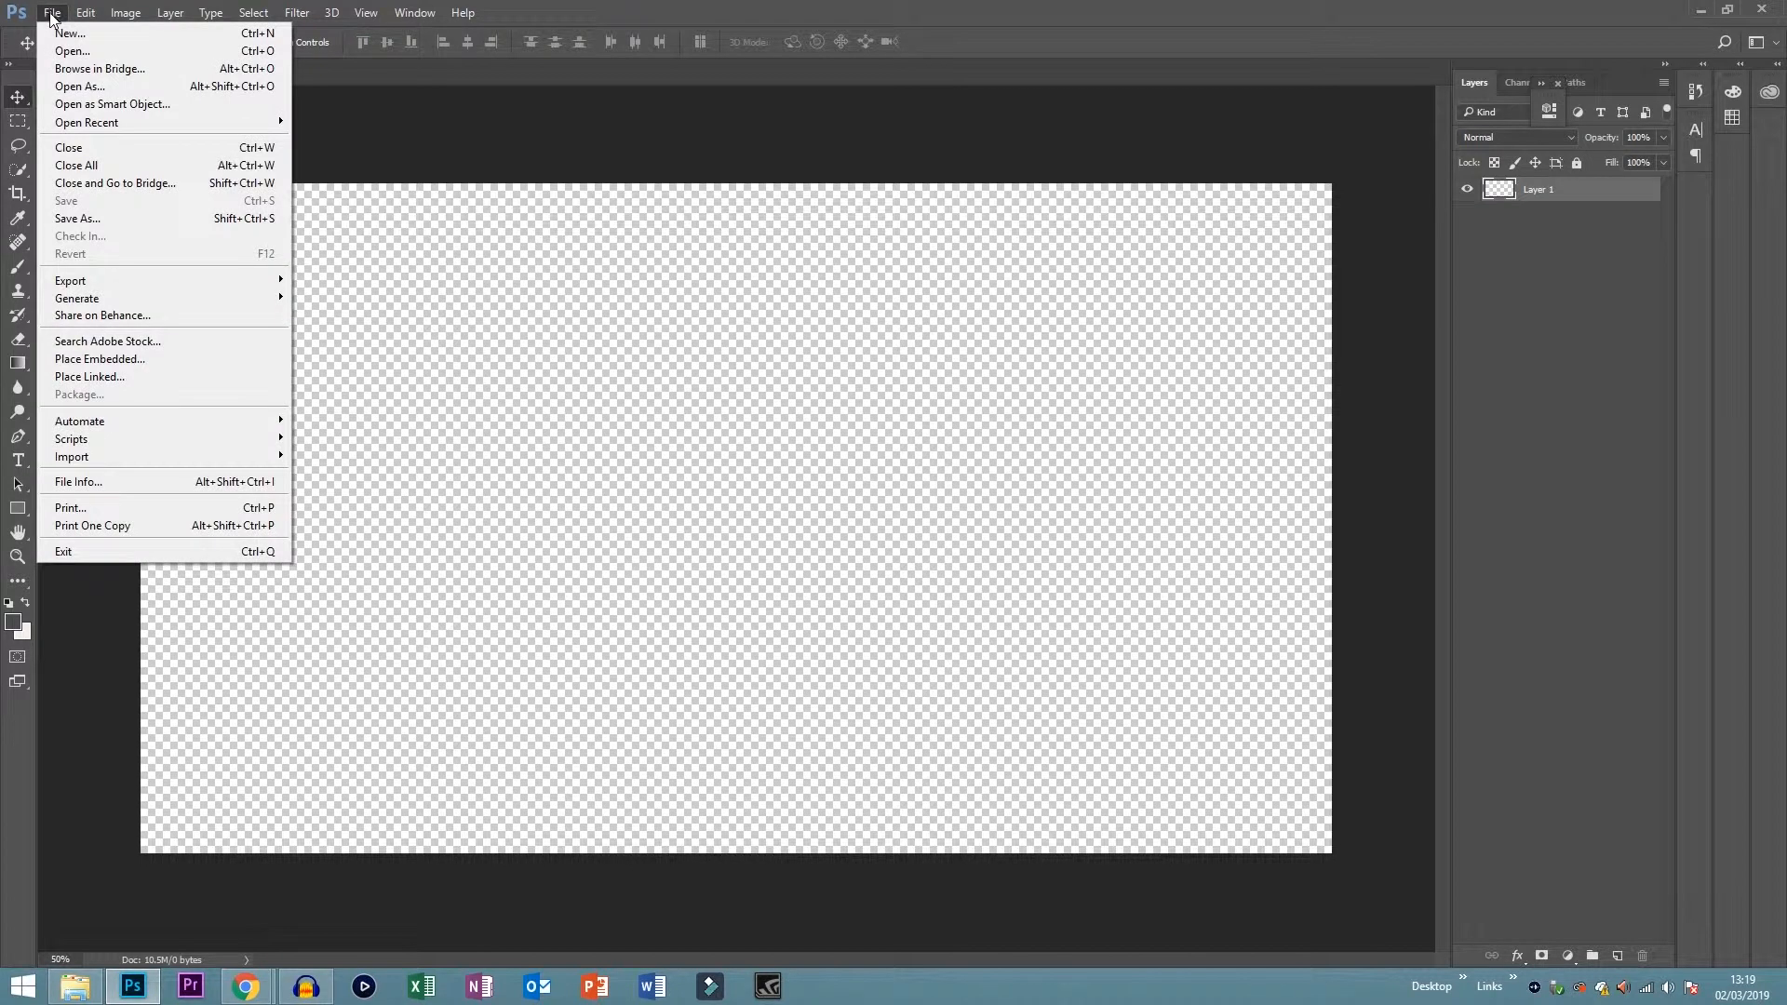
left_click(91, 383)
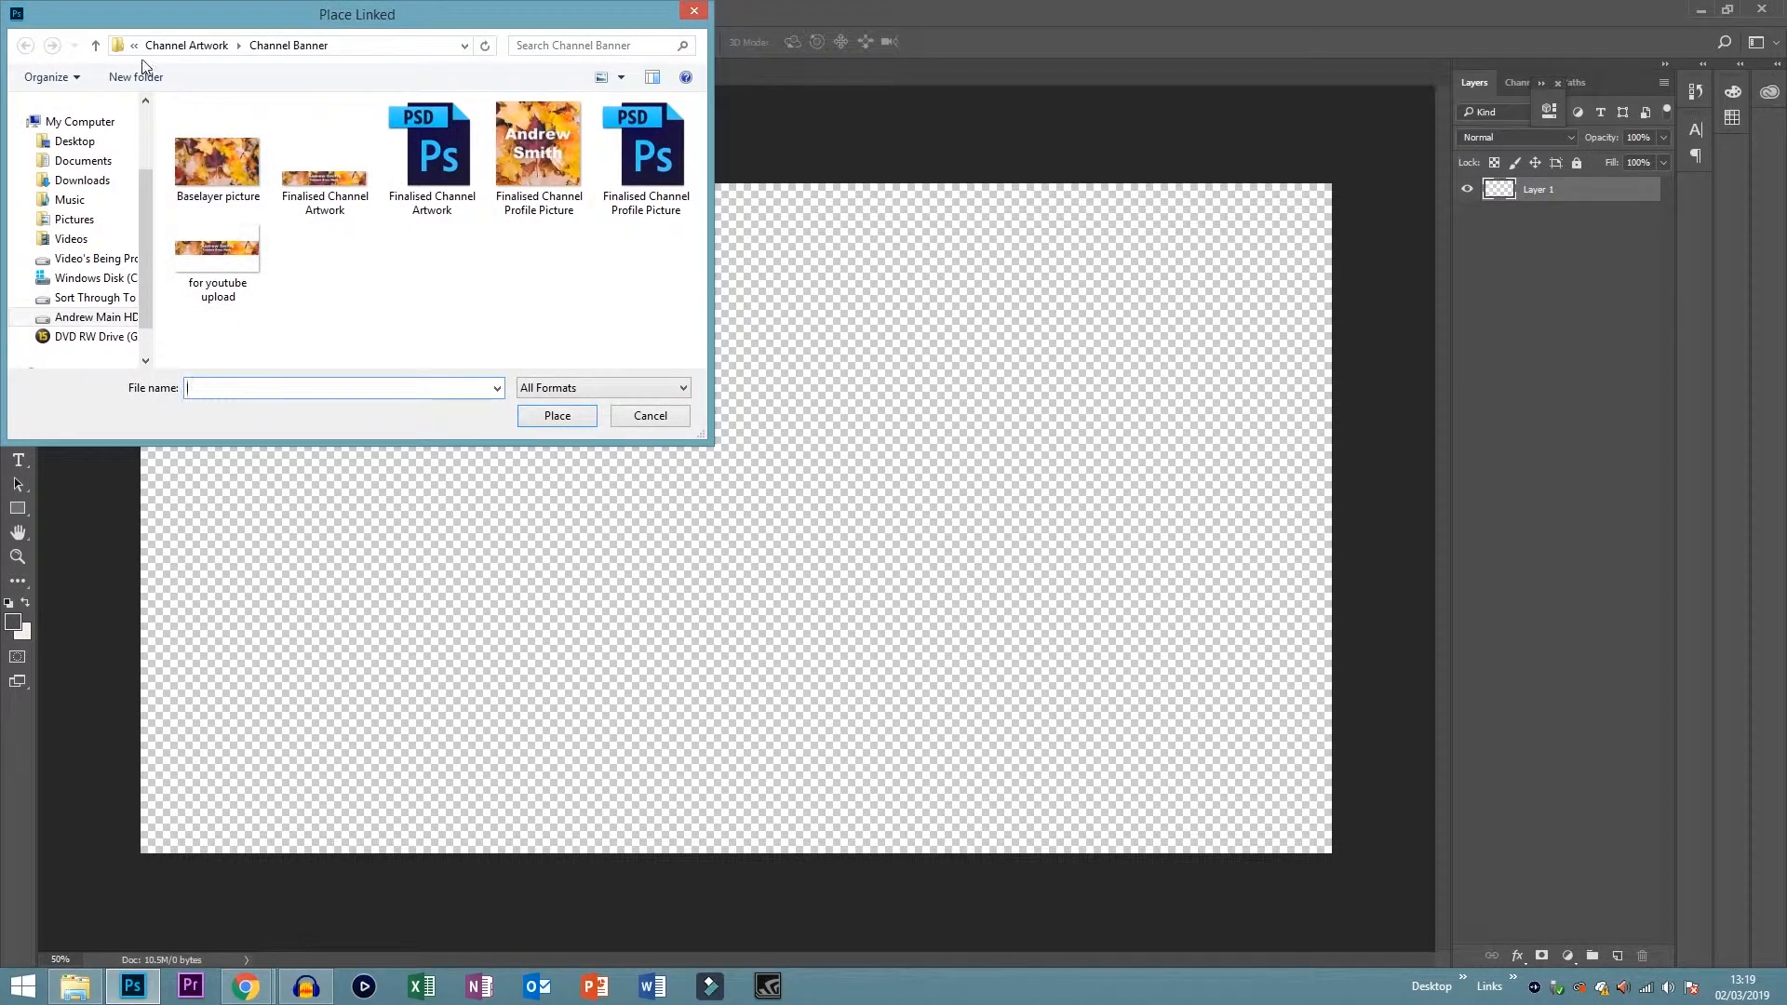
left_click(200, 46)
left_click(207, 49)
left_click(206, 50)
left_click(206, 51)
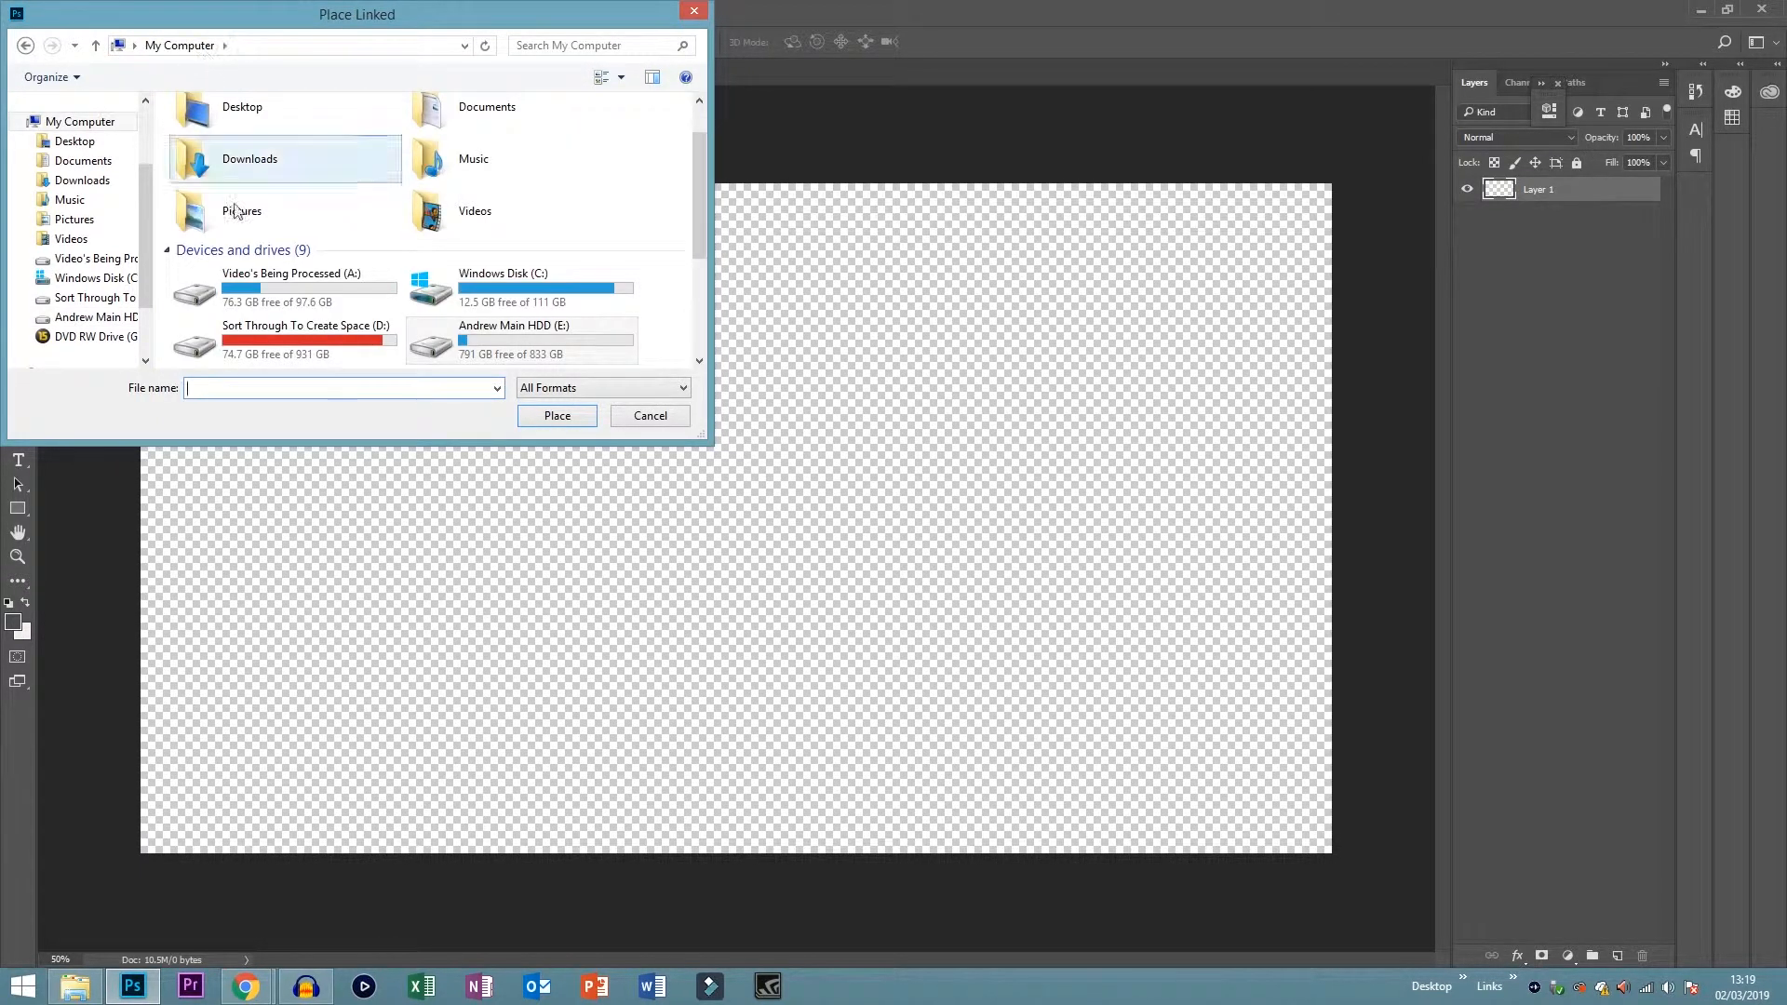
double_click(514, 349)
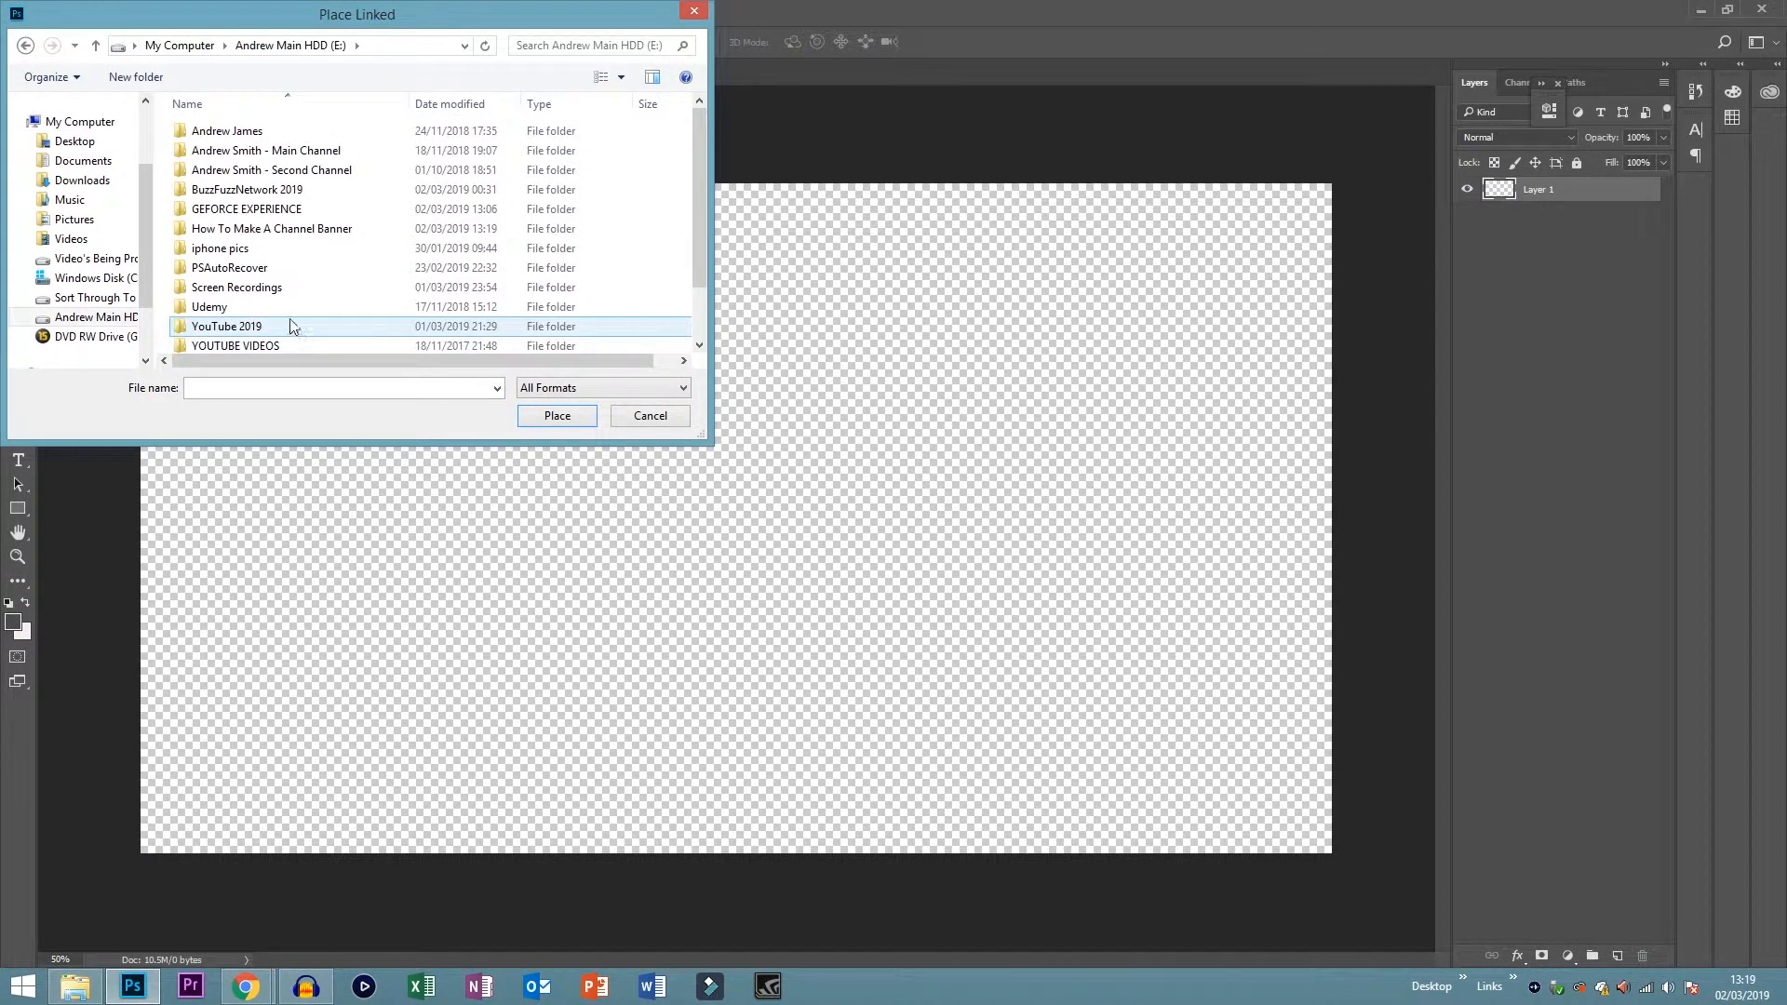
double_click(289, 231)
left_click(240, 186)
double_click(240, 187)
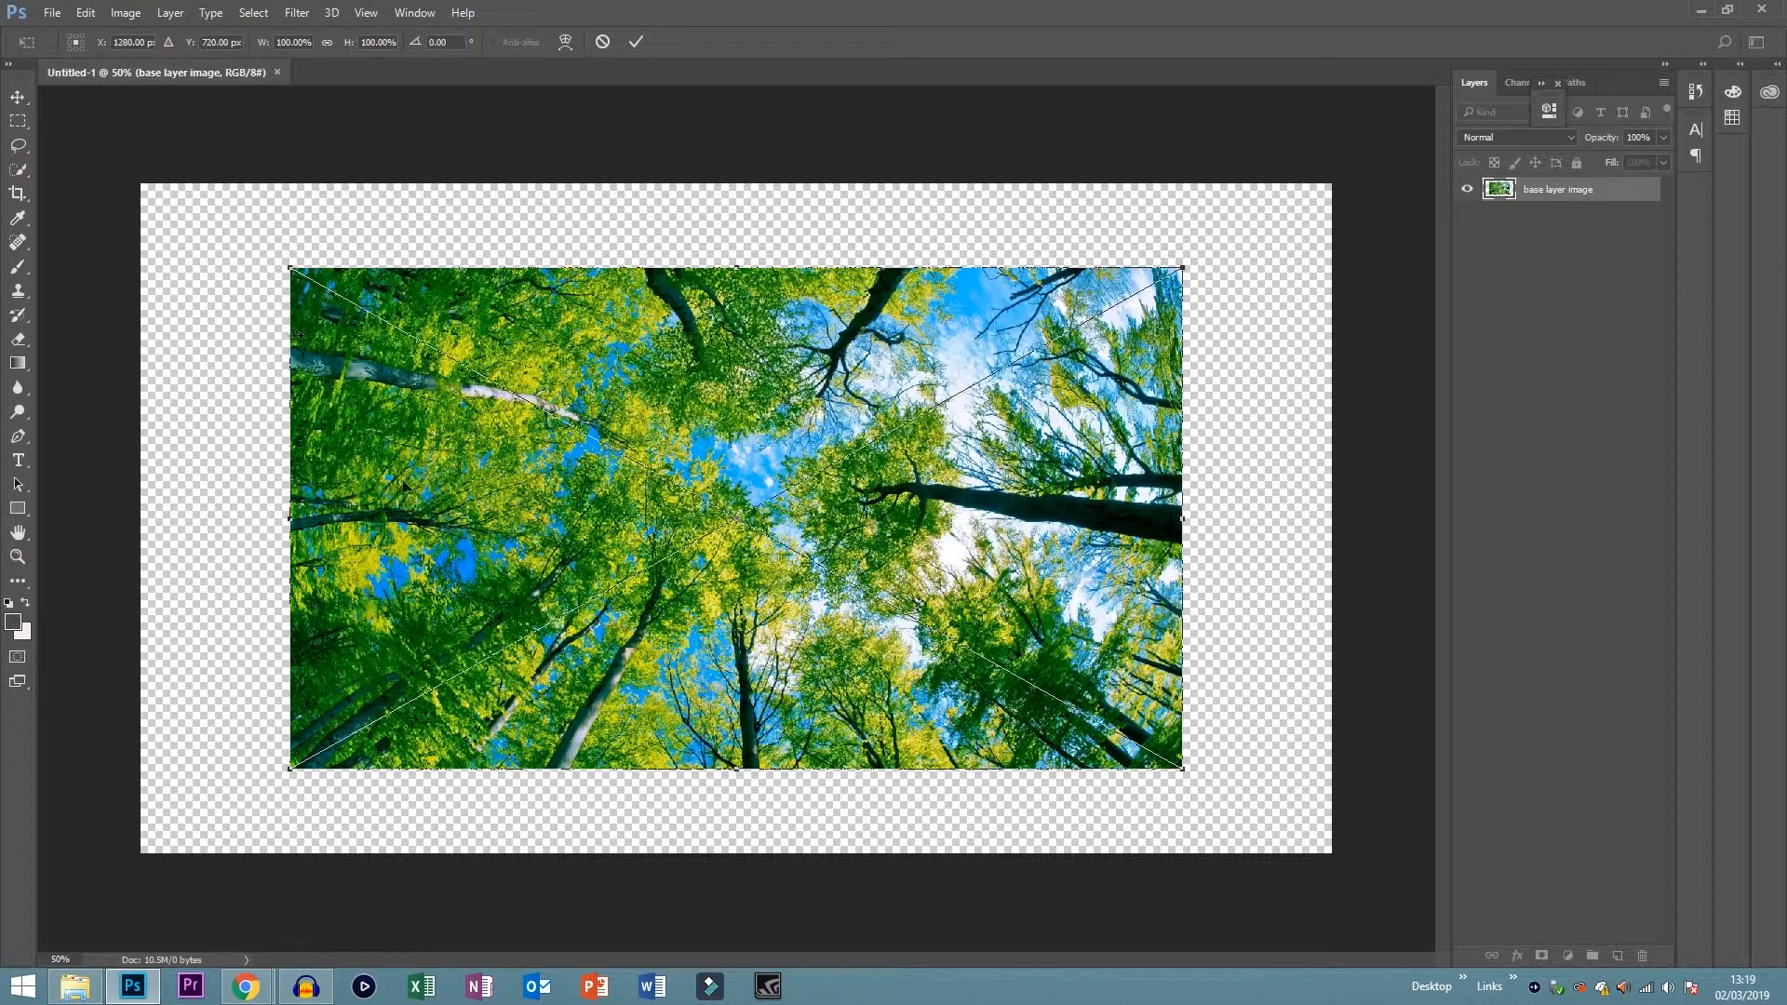
- Align the placed image with the canvas's upper-left corner, scale it to 133.33% so it fills the canvas, and commit the transform
left_click_drag(524, 477, 382, 397)
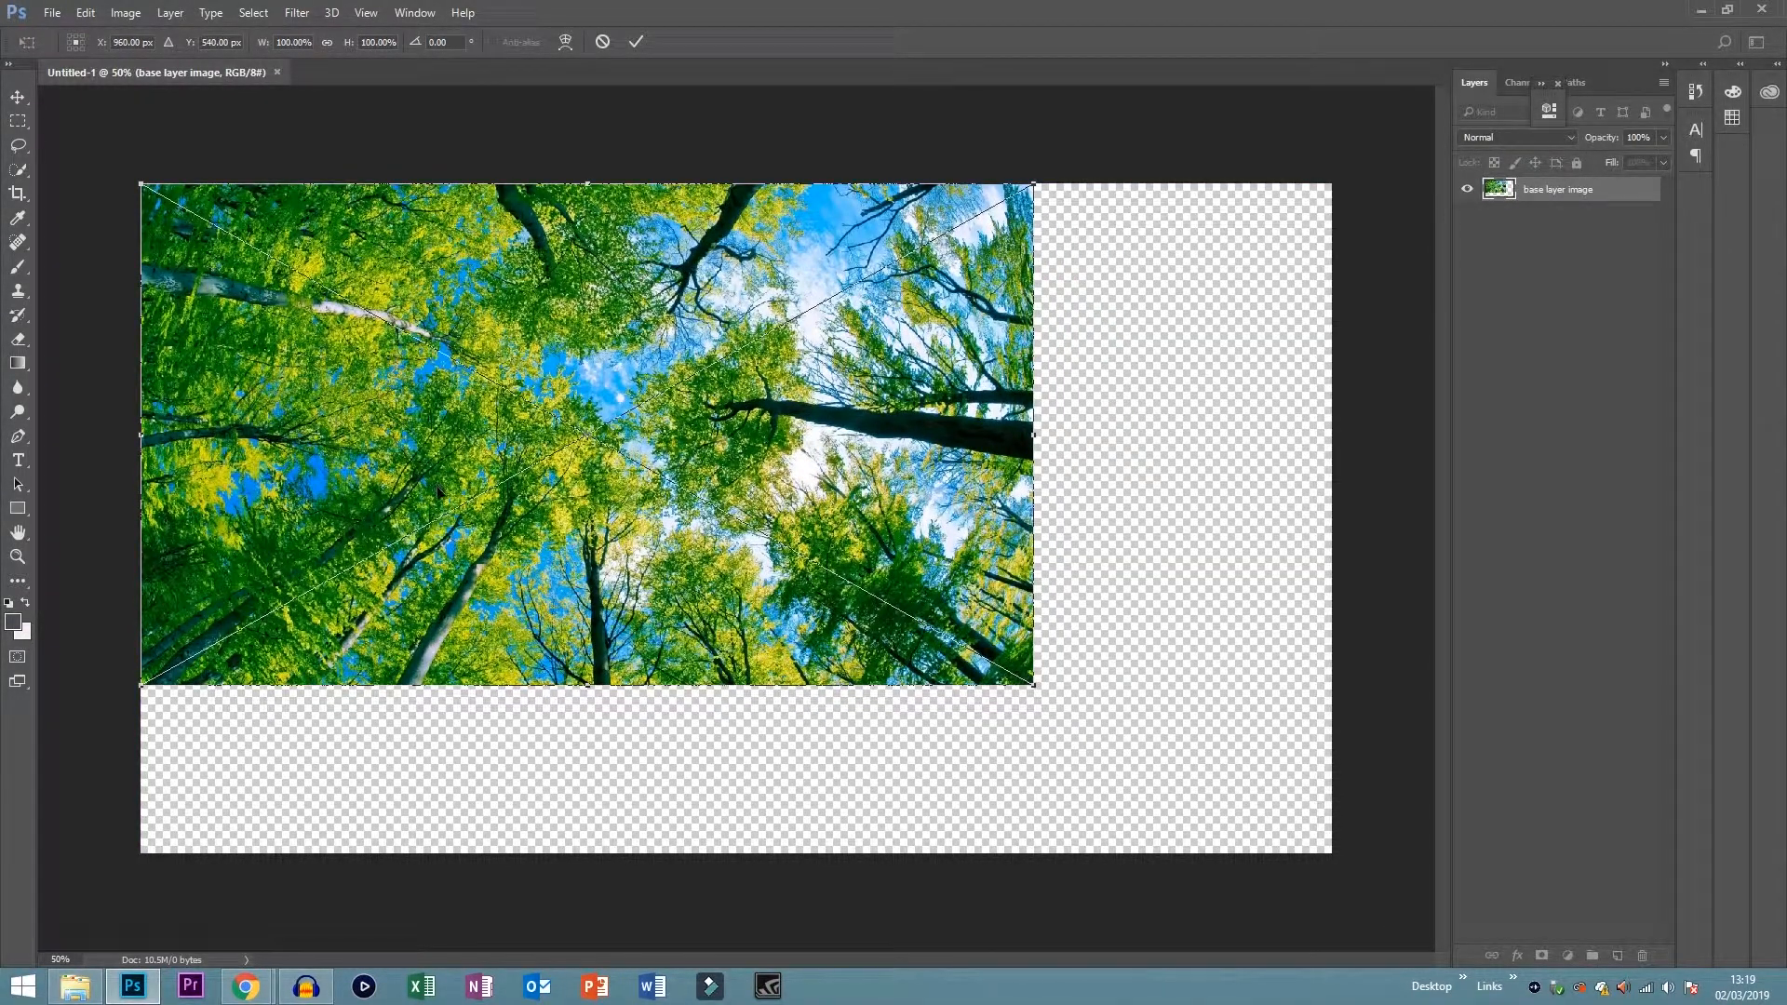
left_click_drag(1036, 688, 1345, 830)
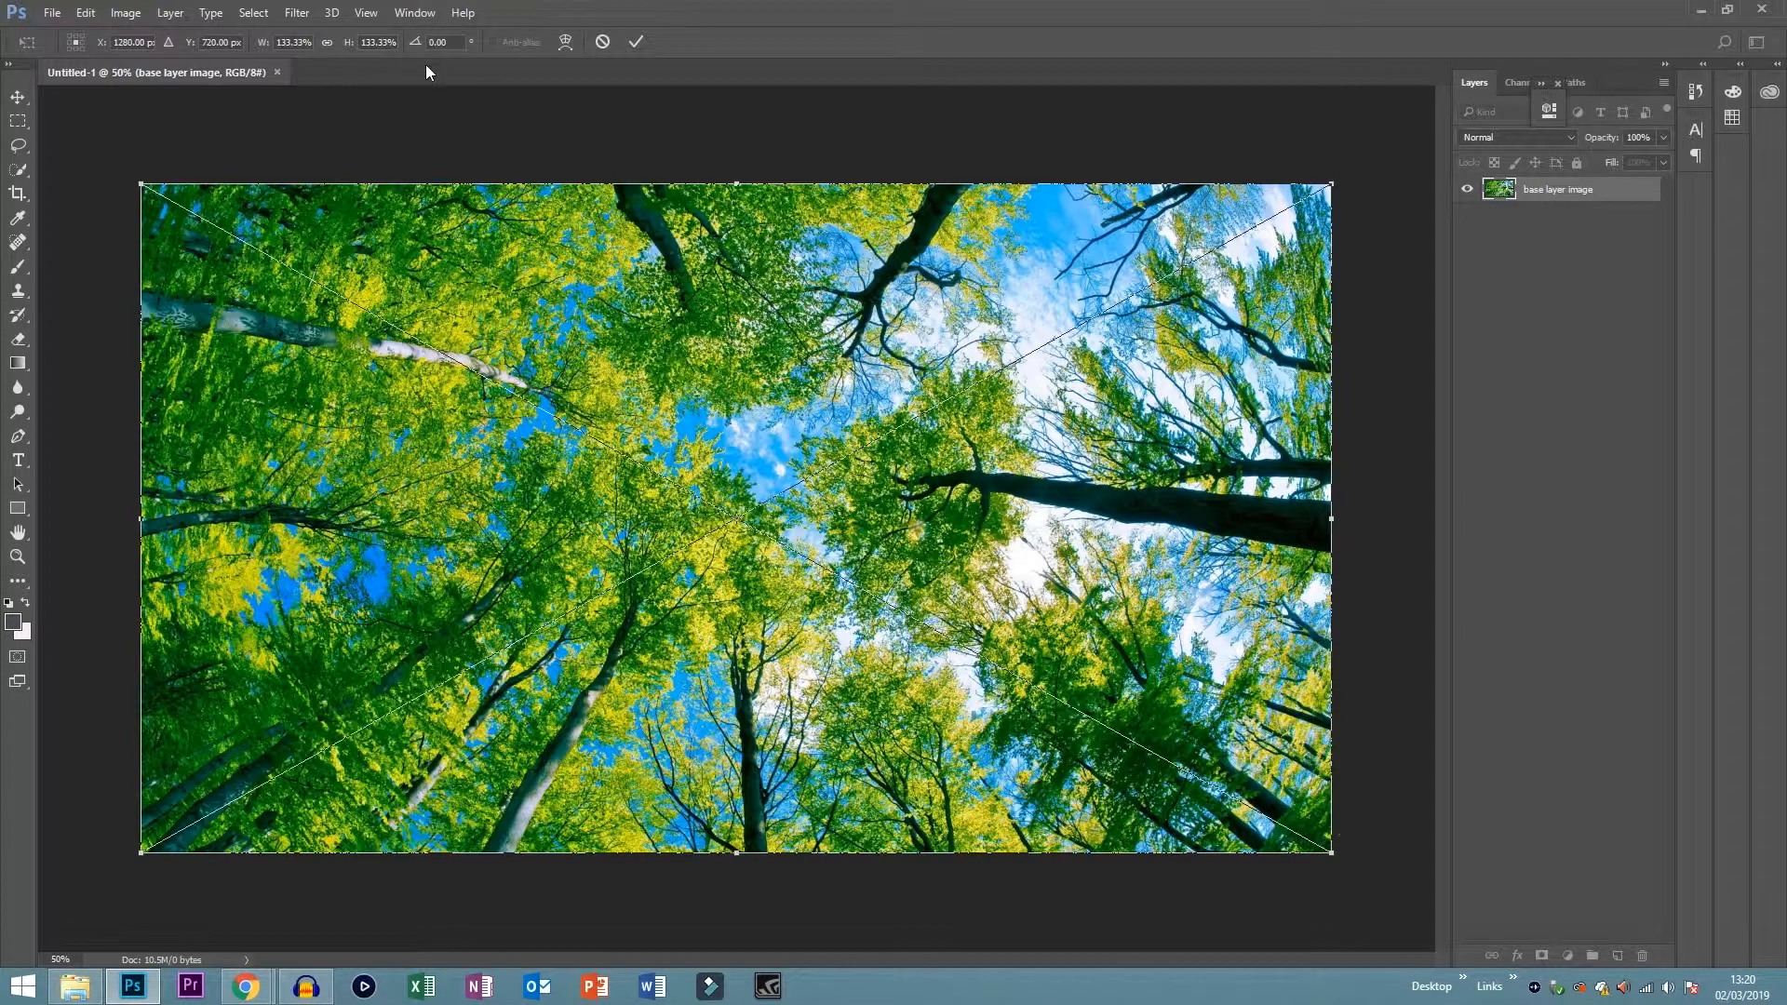
left_click(637, 42)
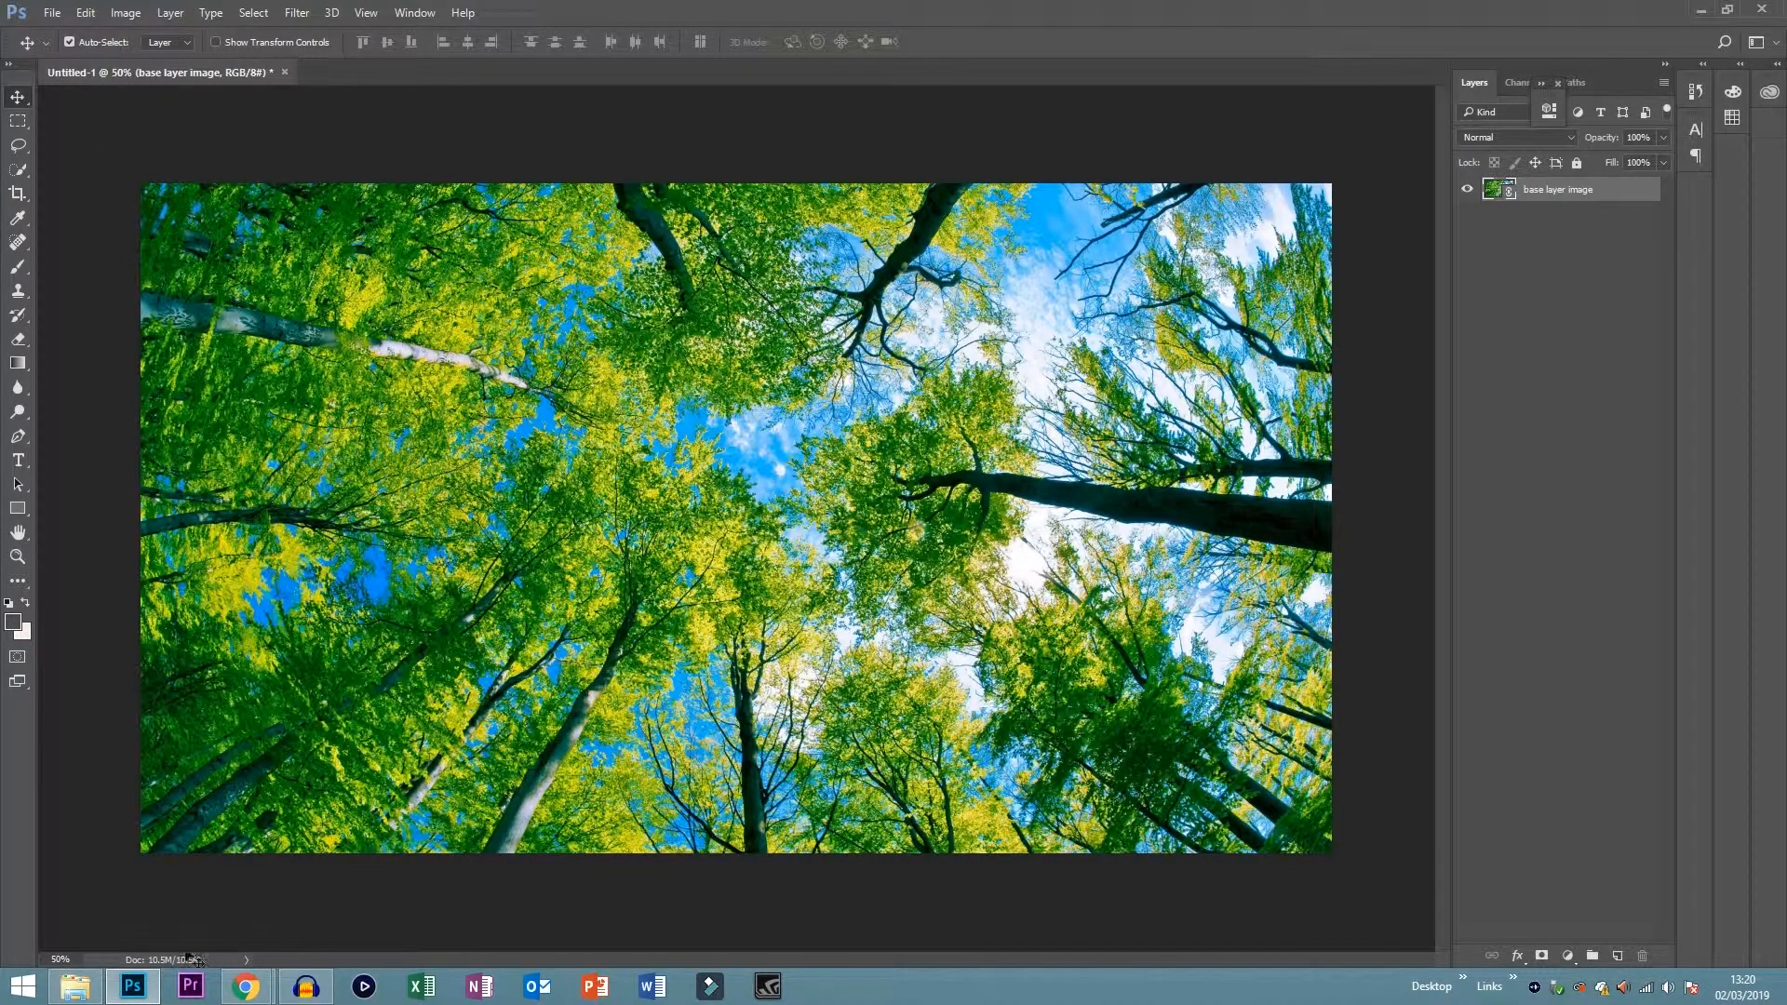
- Switch to Chrome and search Google Images for "black background2560 x1440"
mouse_move(246, 987)
left_click(310, 841)
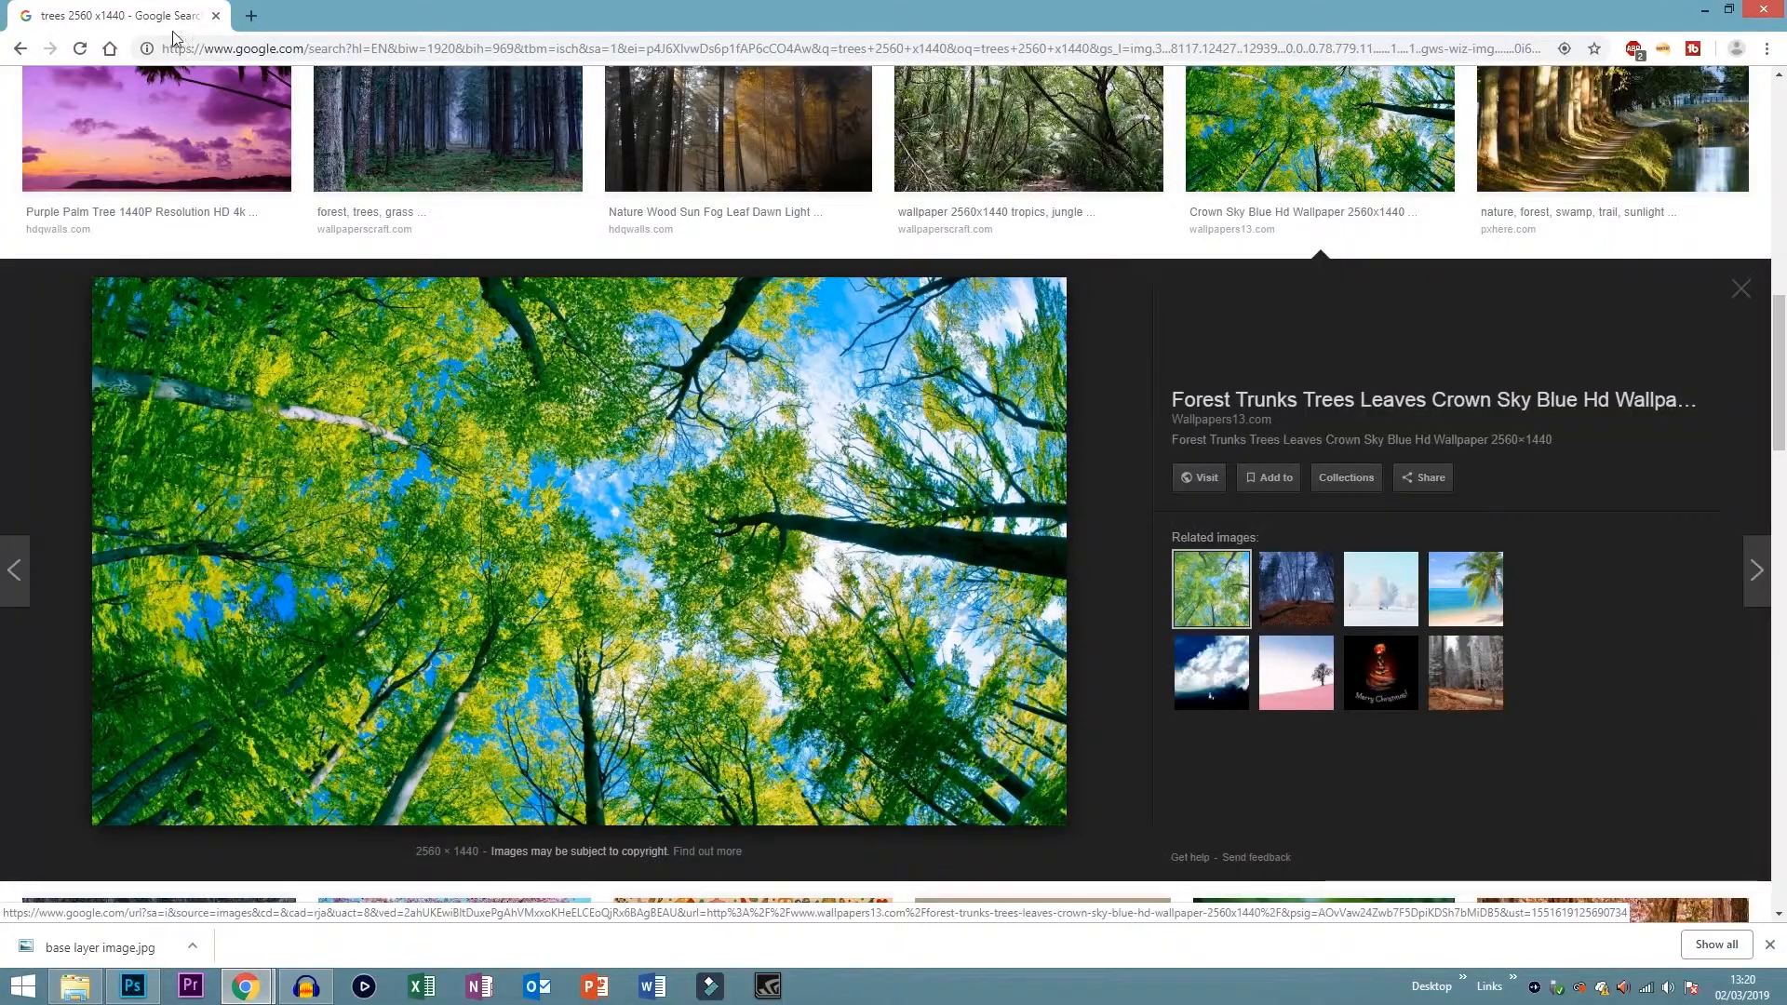
scroll(290, 377, "up", 10)
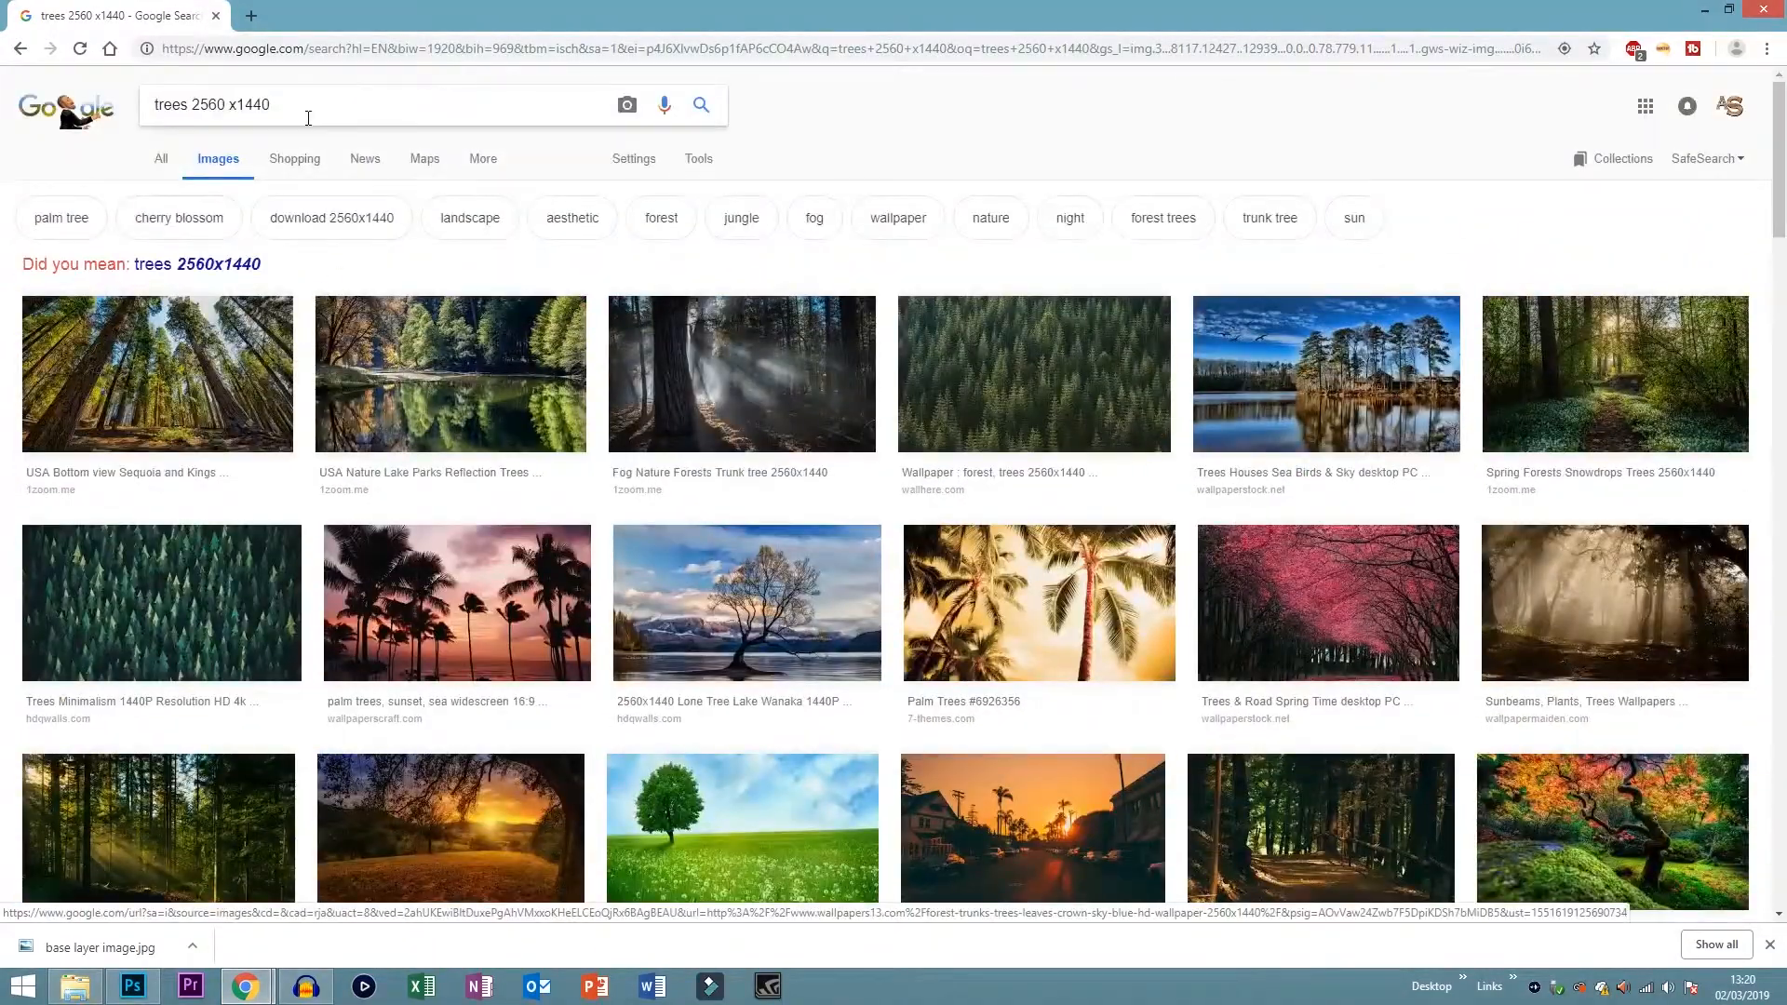
left_click_drag(191, 105, 2, 107)
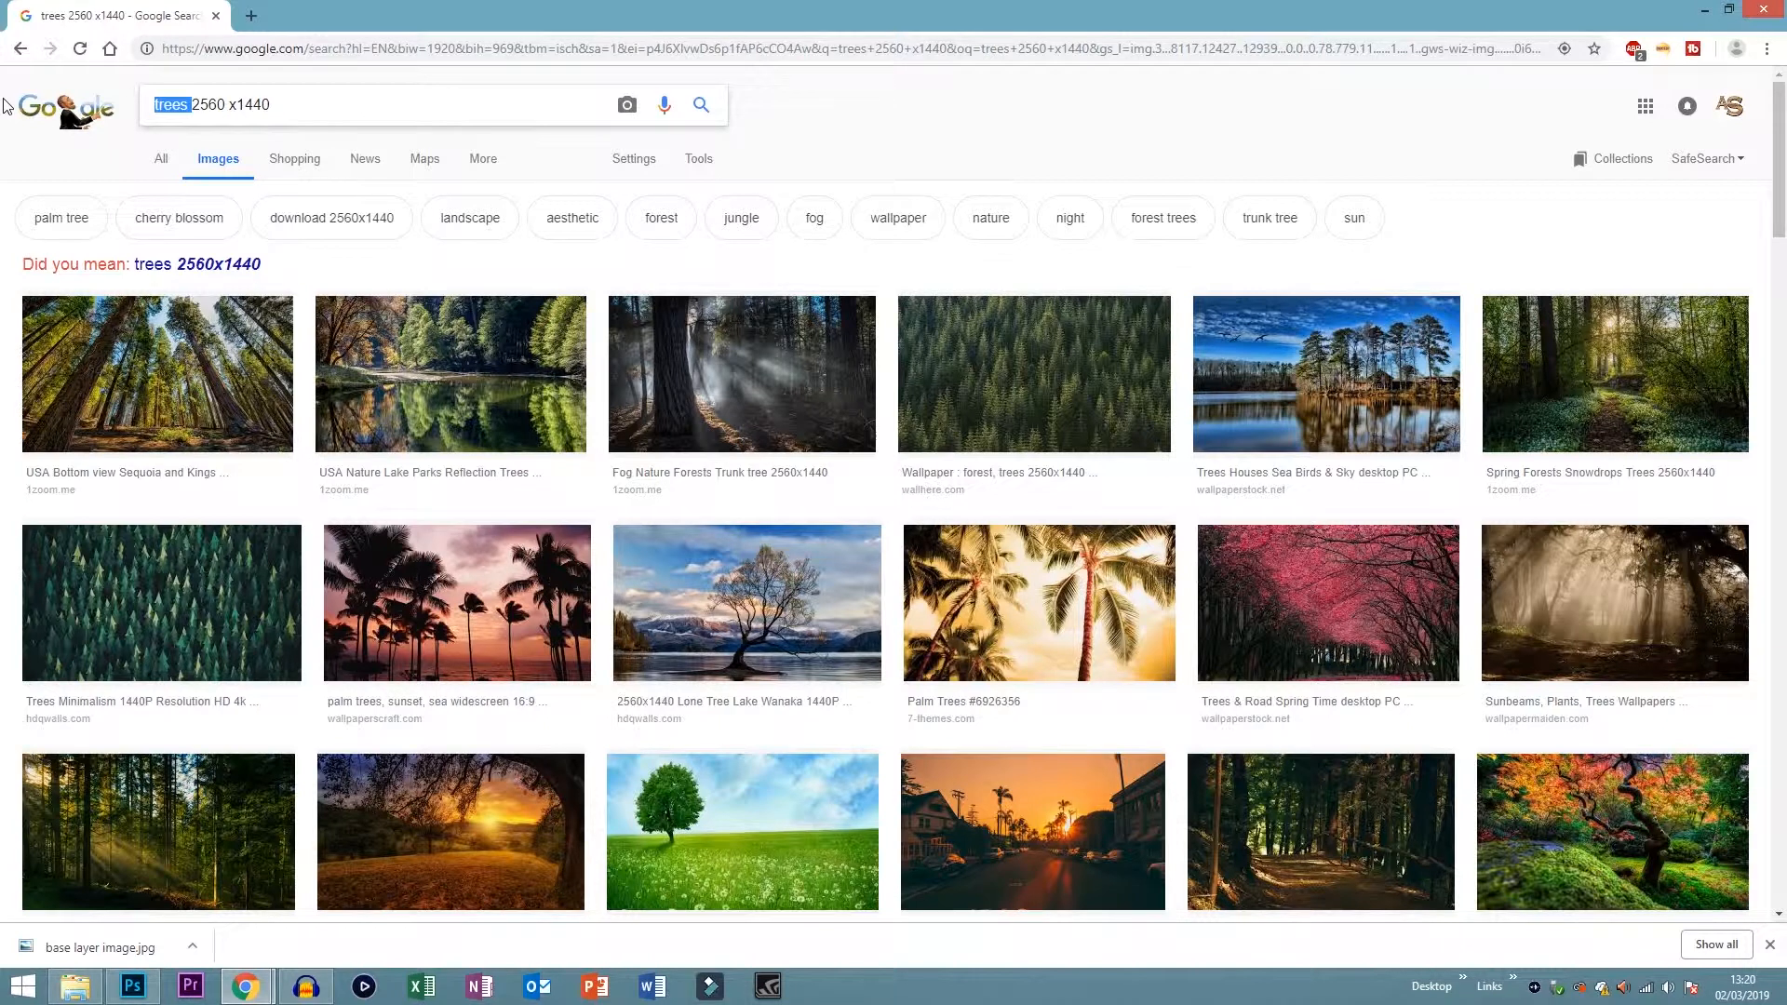
type("black back")
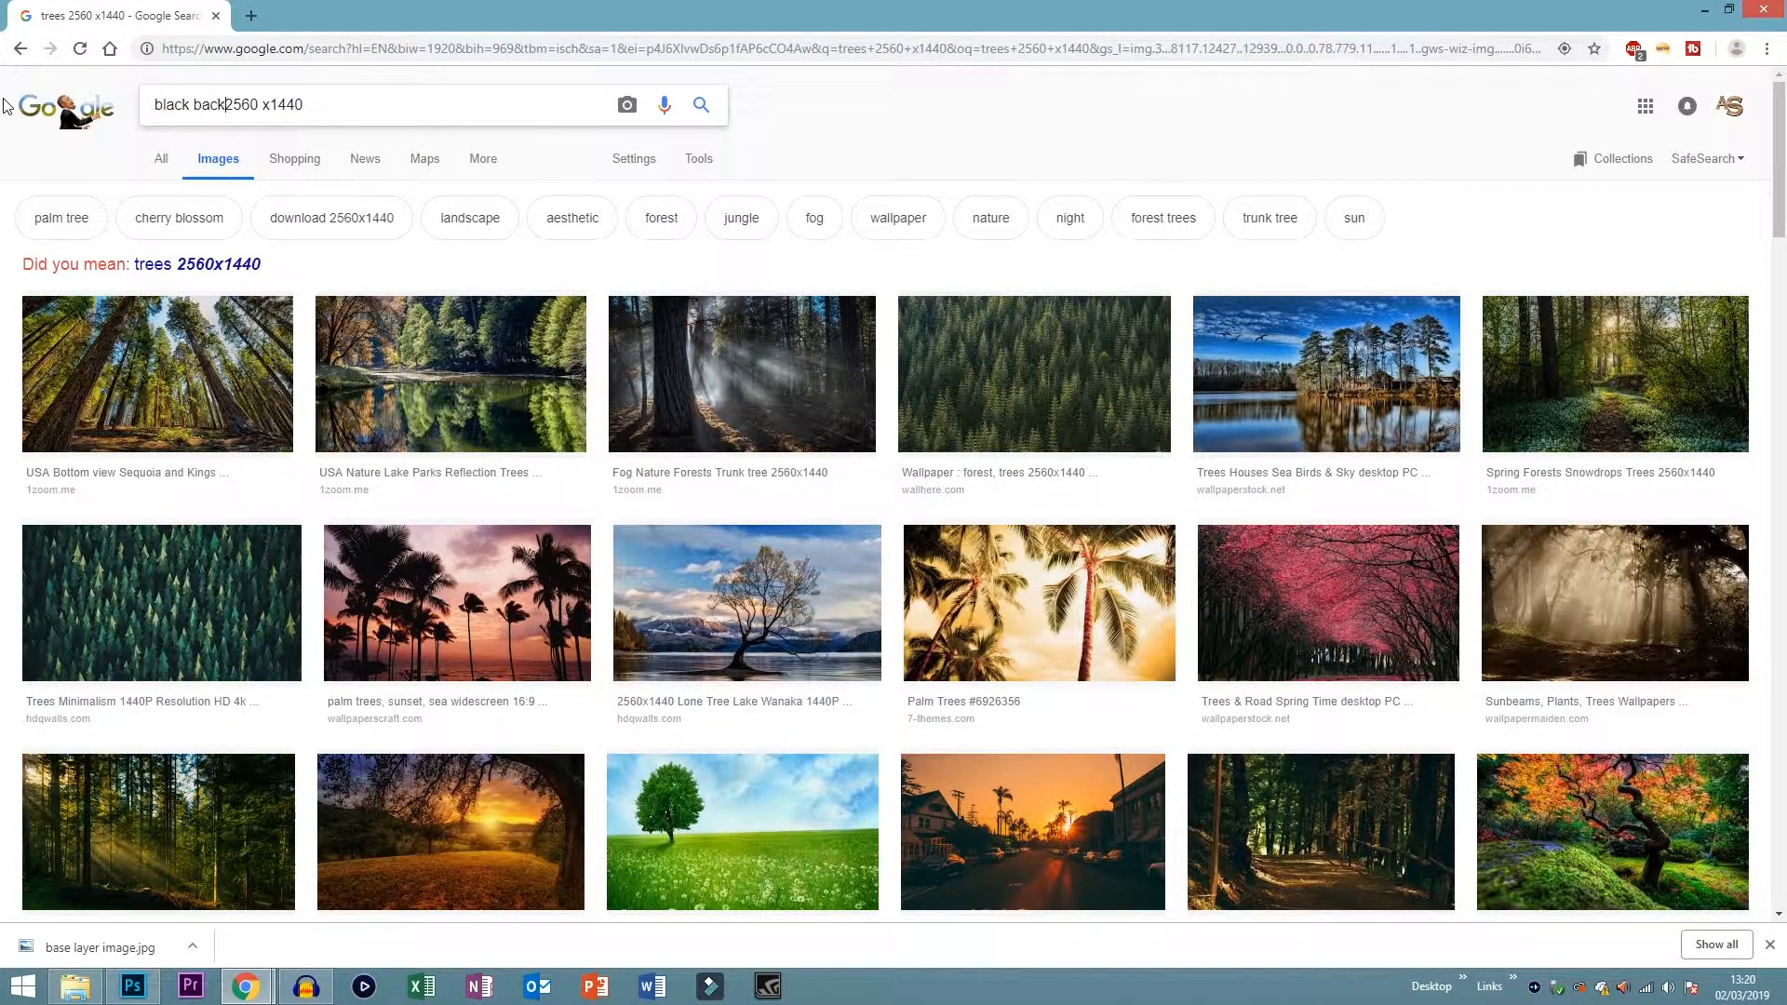
type("ground")
key("Return")
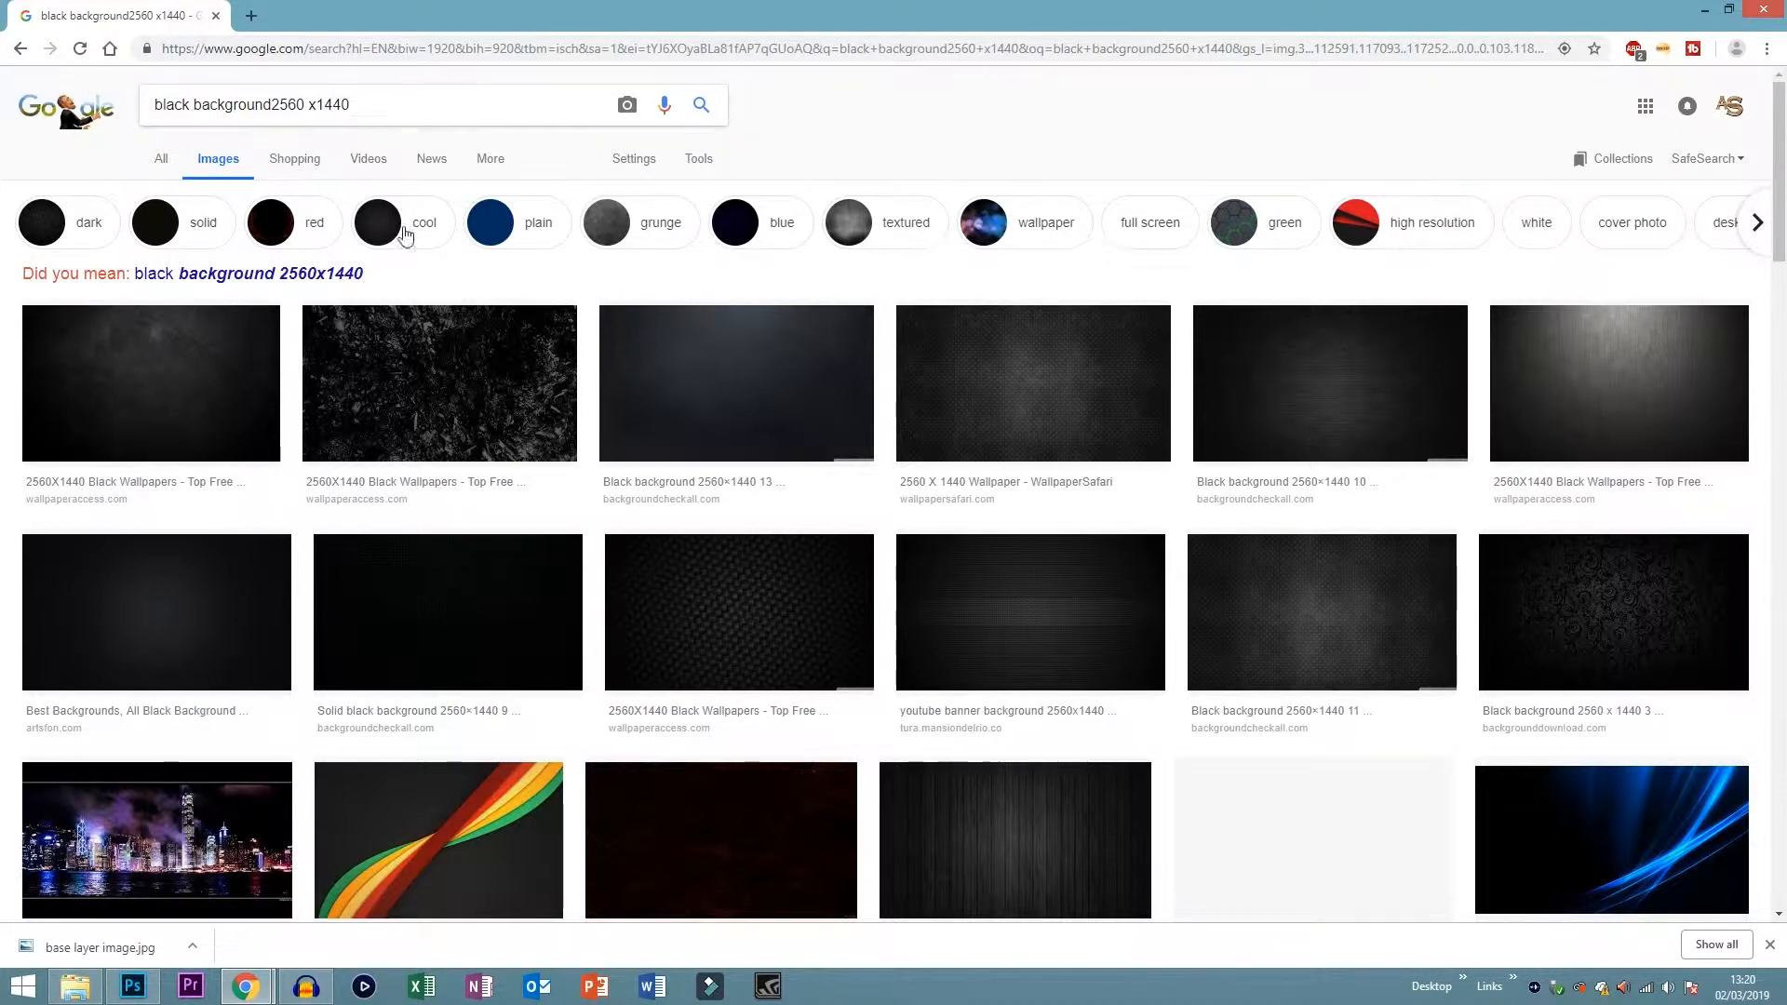
- Browse the image results and open the plain solid black 2560x1440 wallpaper from wallpaperaccess.com
scroll(562, 458, "down", 3)
scroll(562, 458, "down", 3)
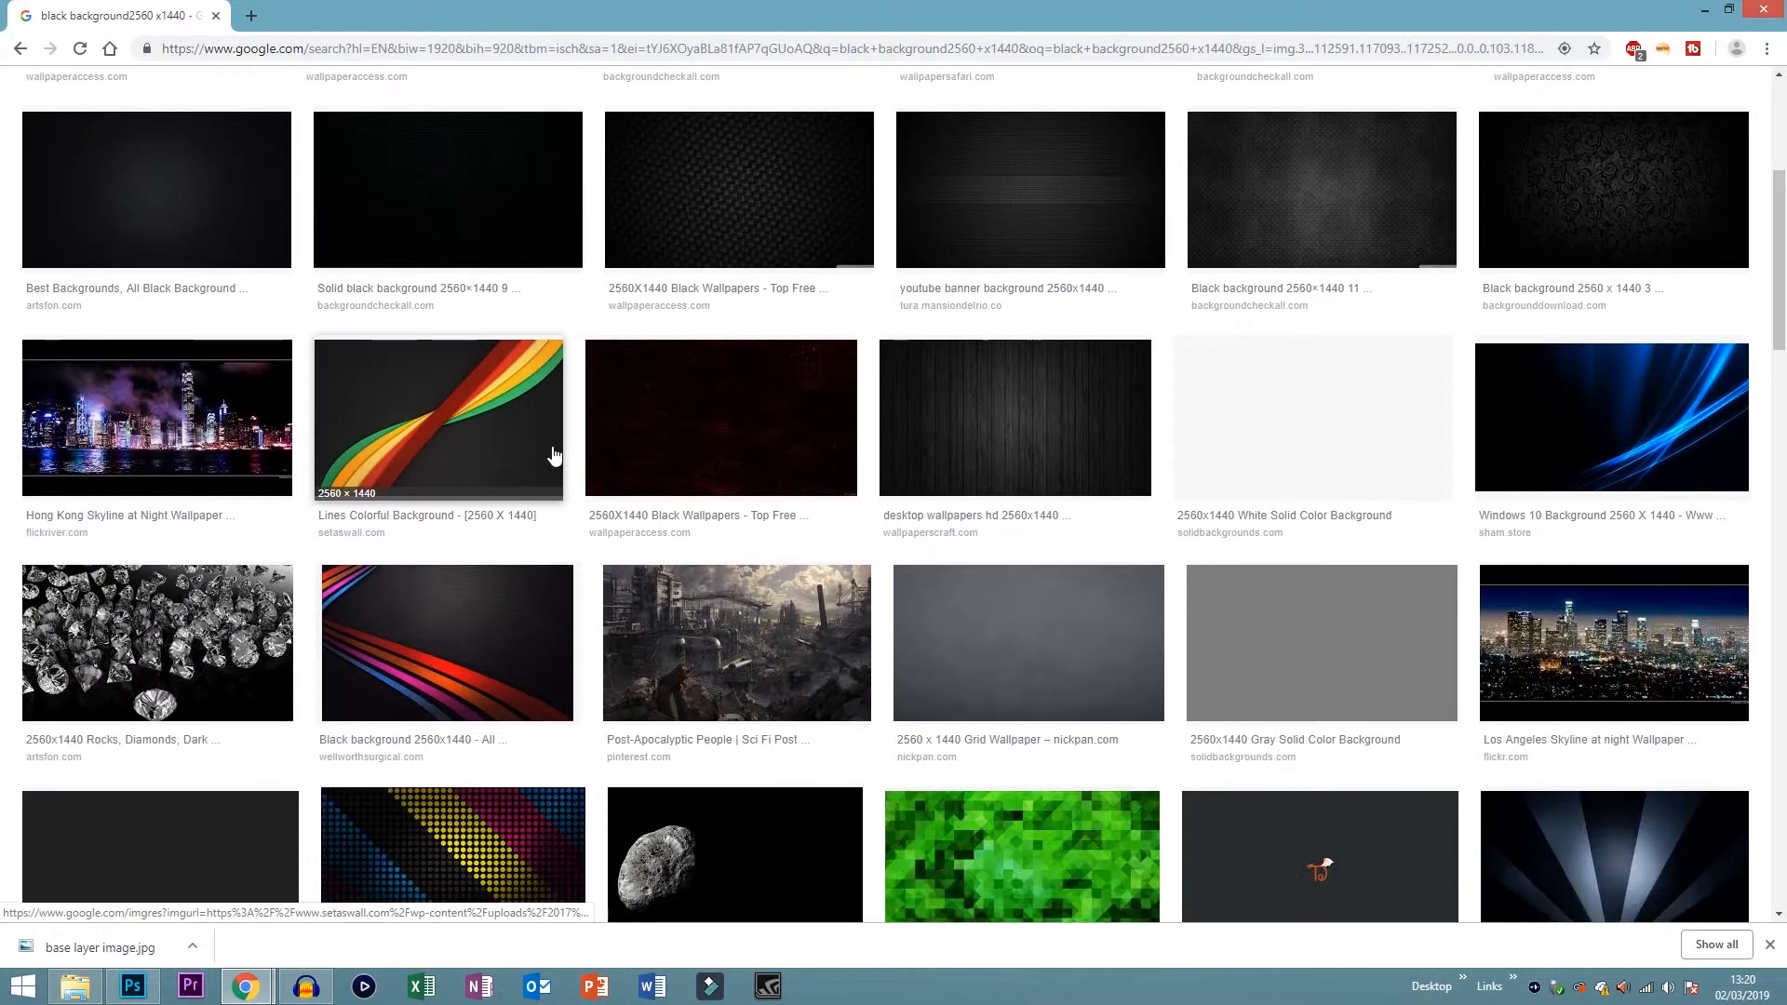
scroll(545, 453, "down", 2)
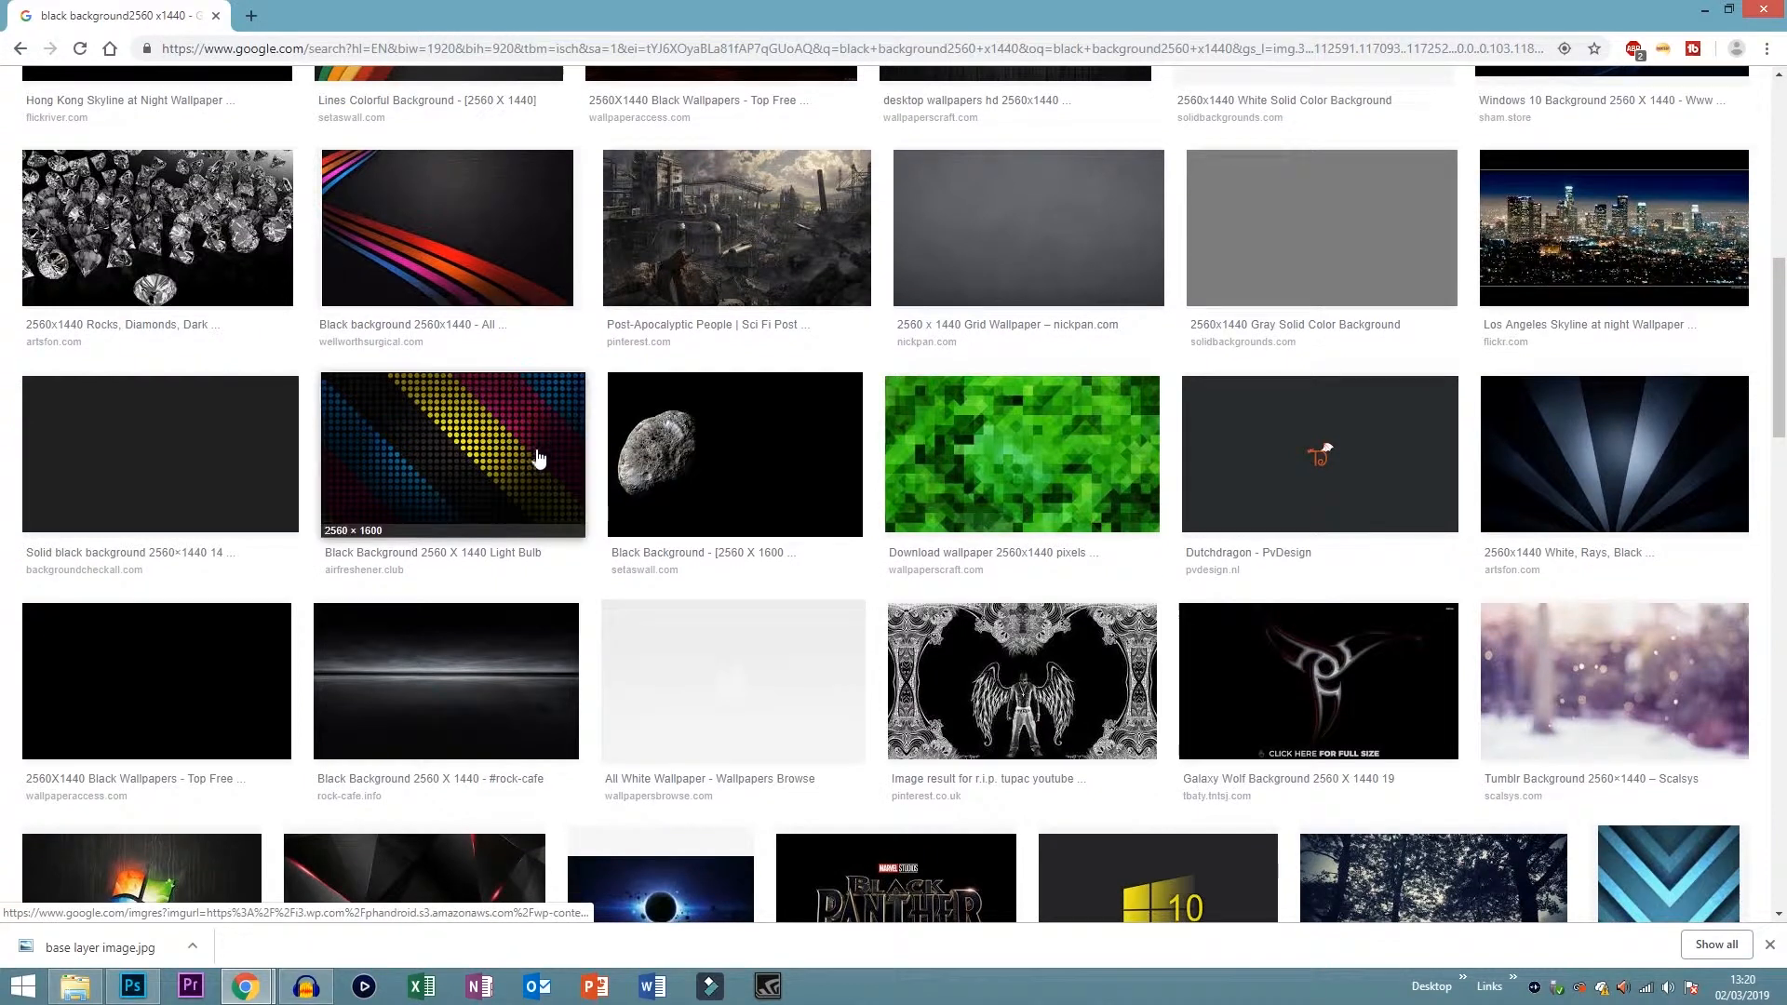
left_click(175, 712)
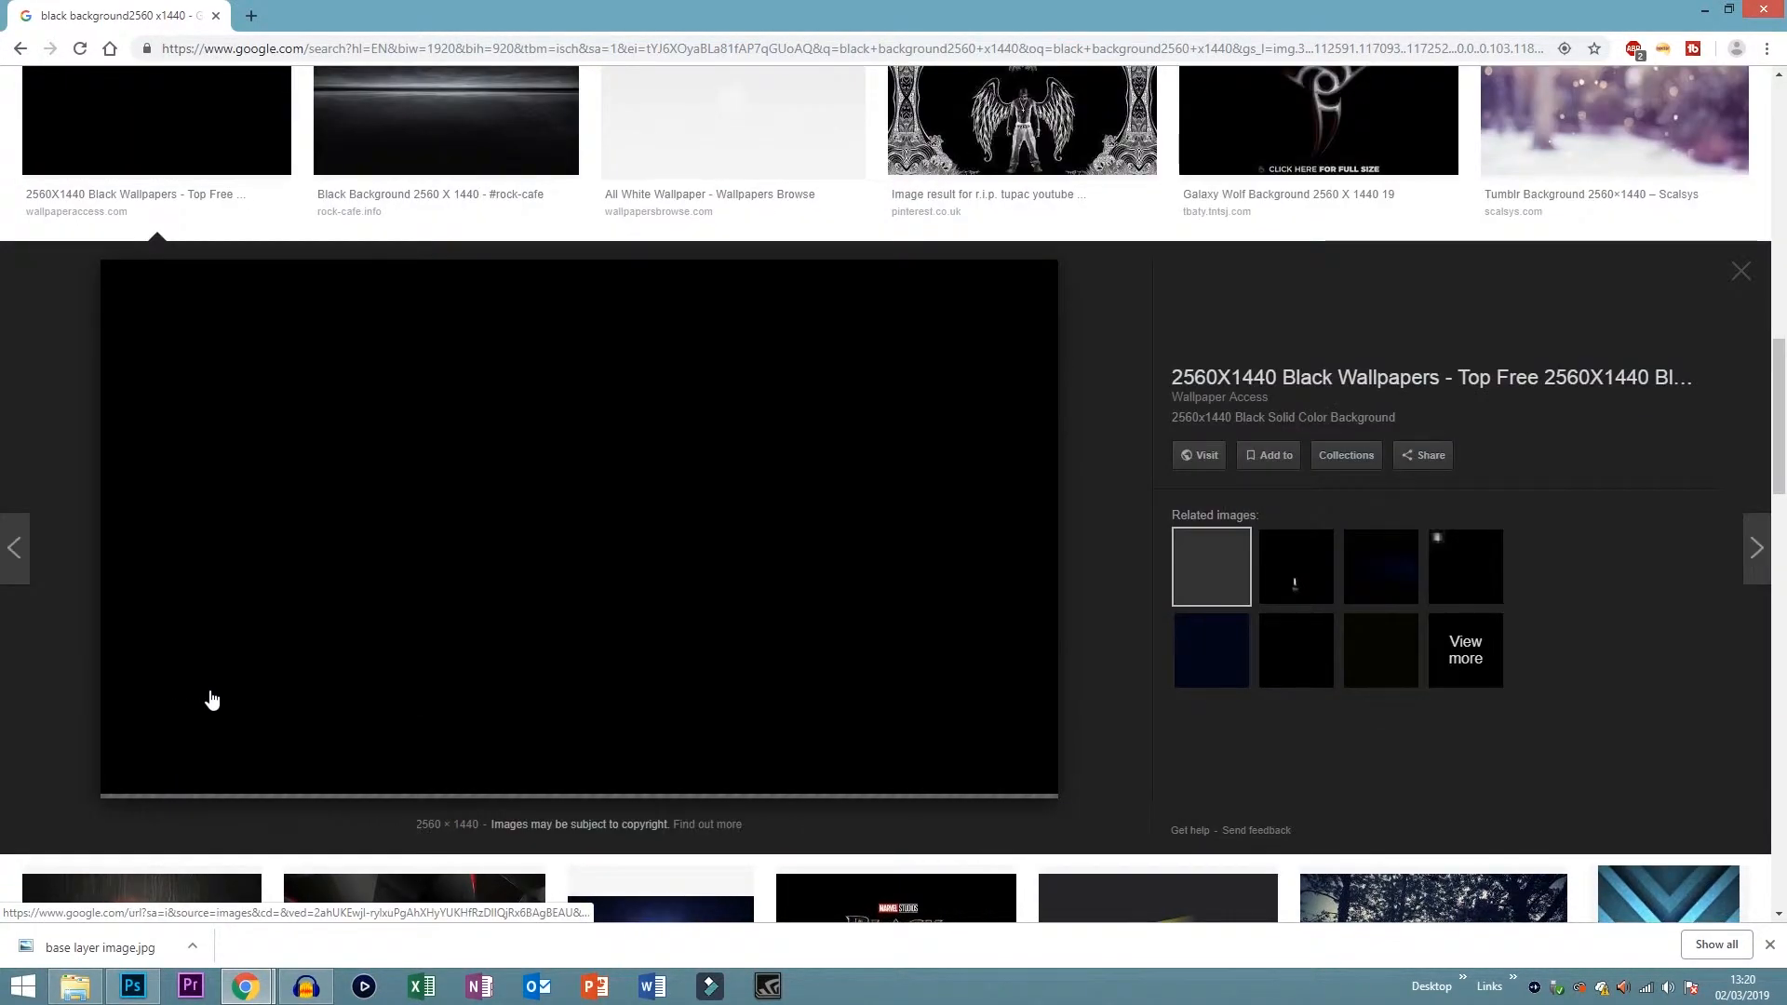
- Save the black wallpaper as a JPEG named "black overlay" in the "How To Make A Channel Banner" folder on drive E:
right_click(371, 495)
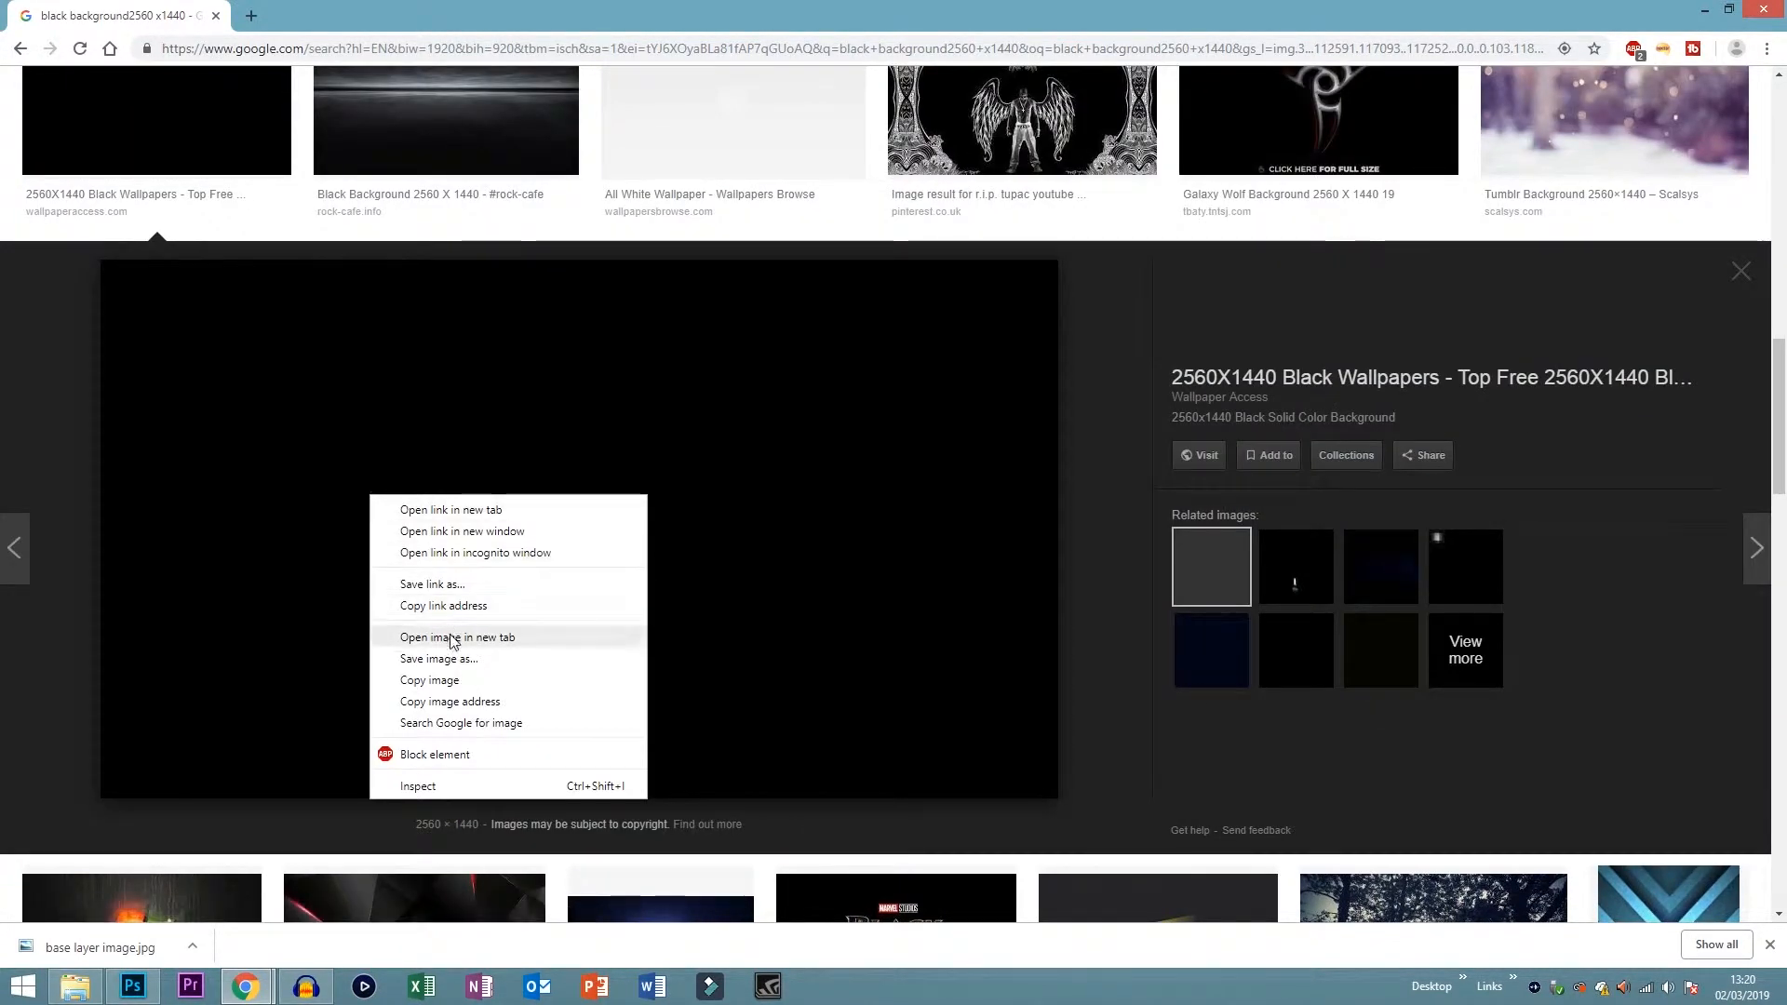
left_click(473, 663)
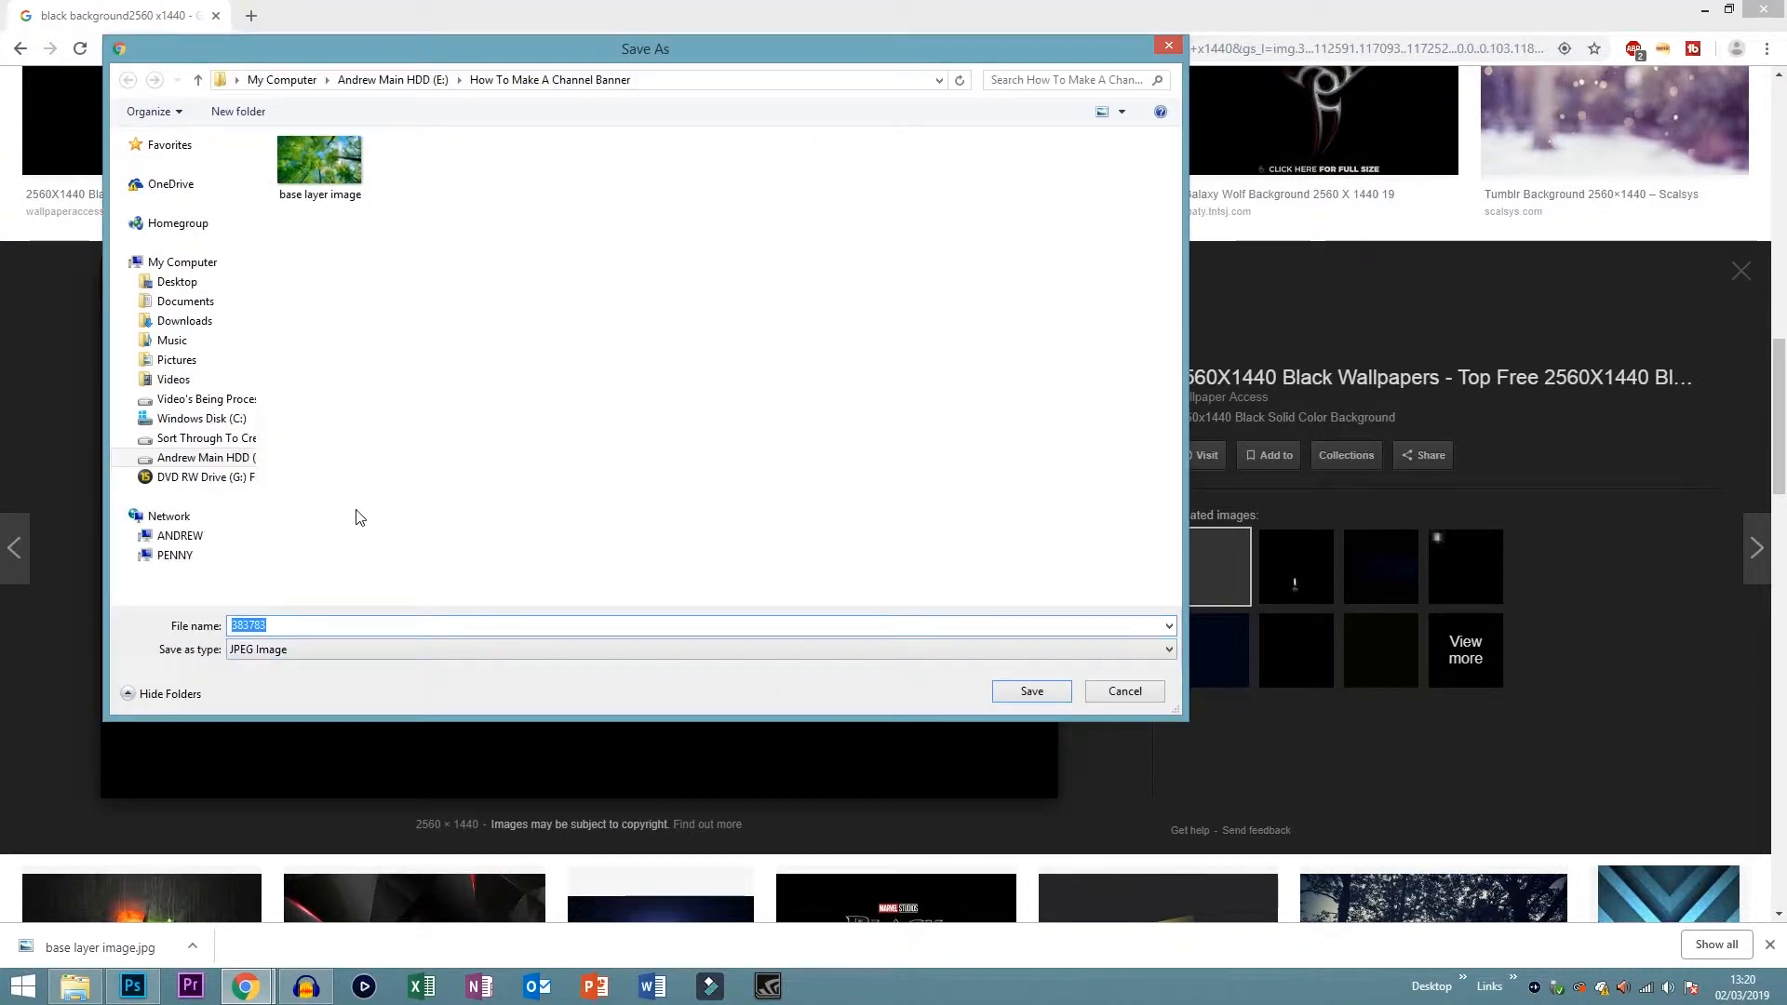
type("black overlay")
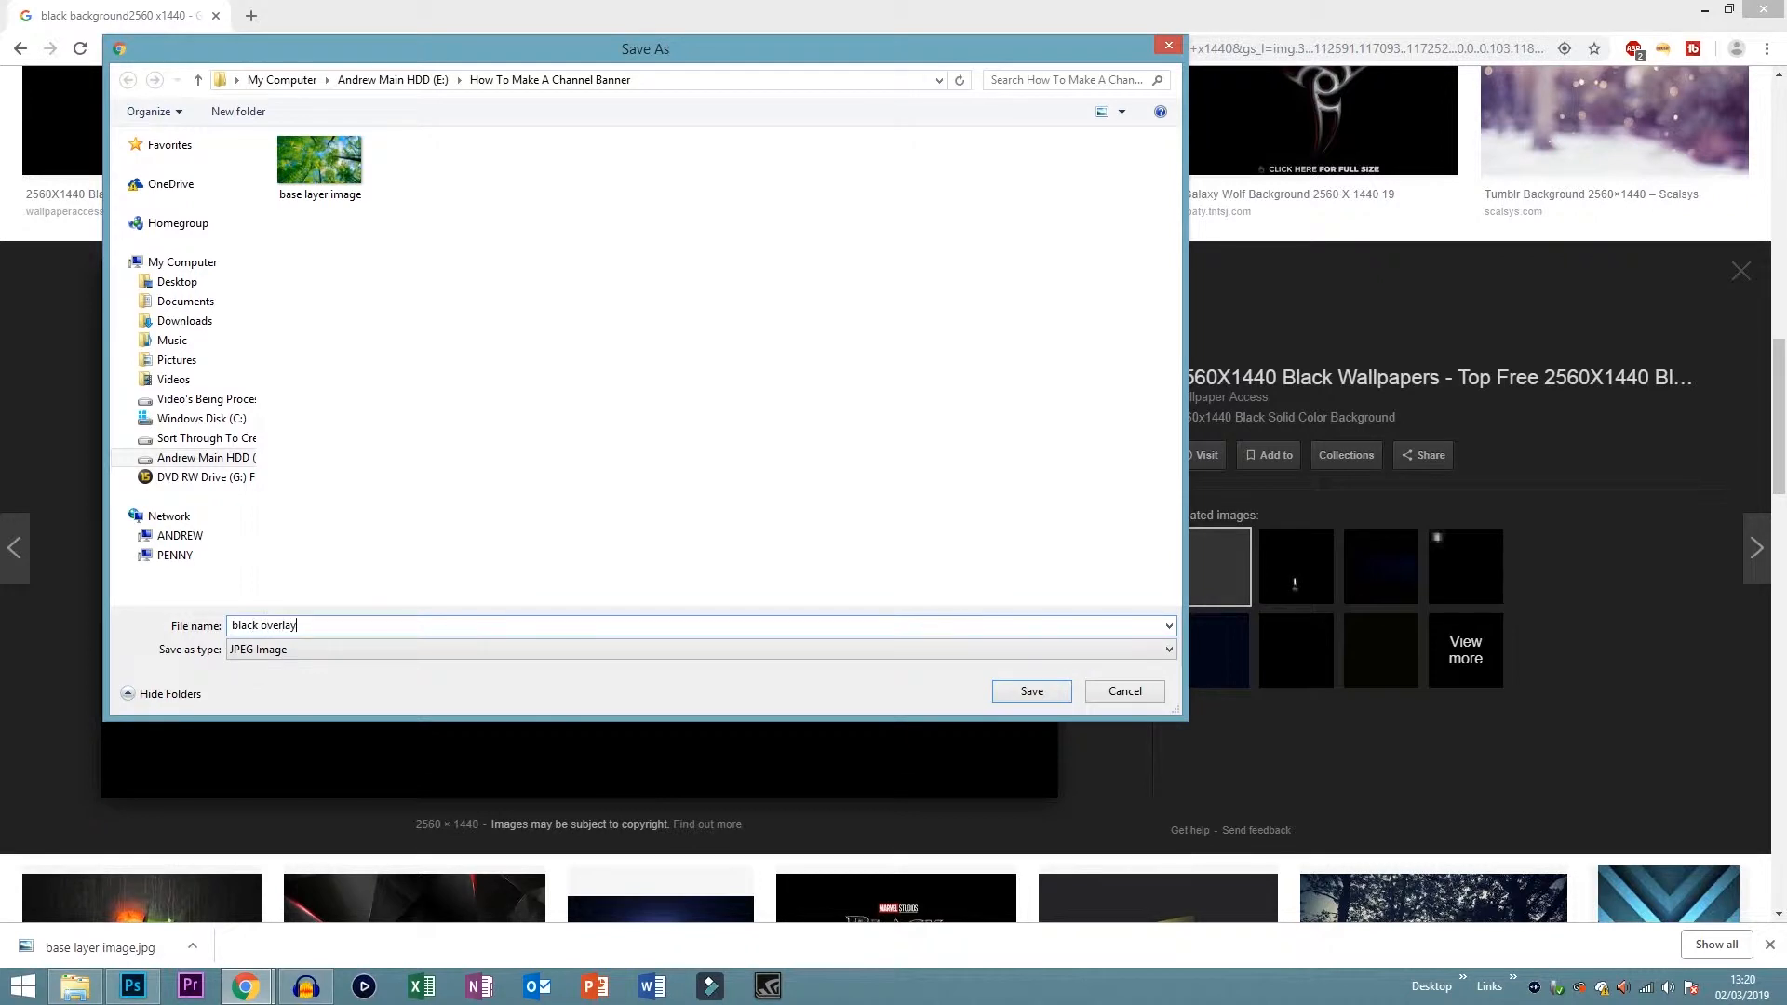
left_click(1031, 691)
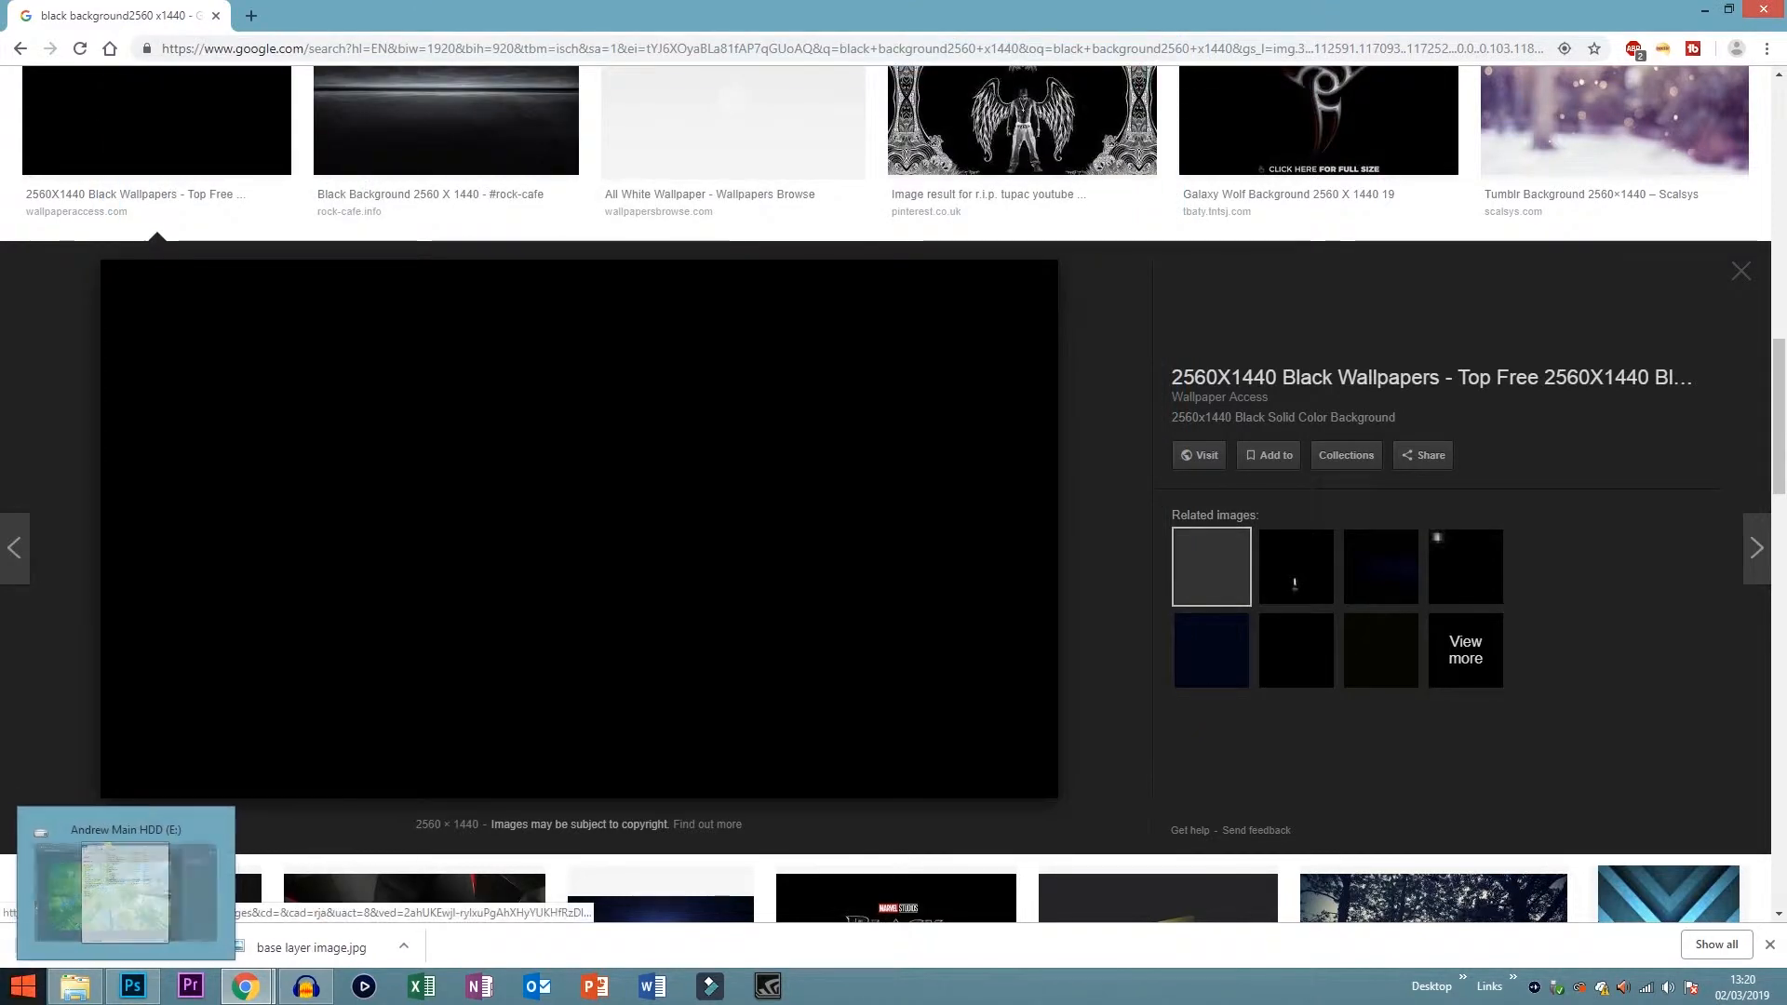
- Switch to Photoshop, place the "black overlay" file as a linked image above the base layer image, and commit the placement
left_click(122, 889)
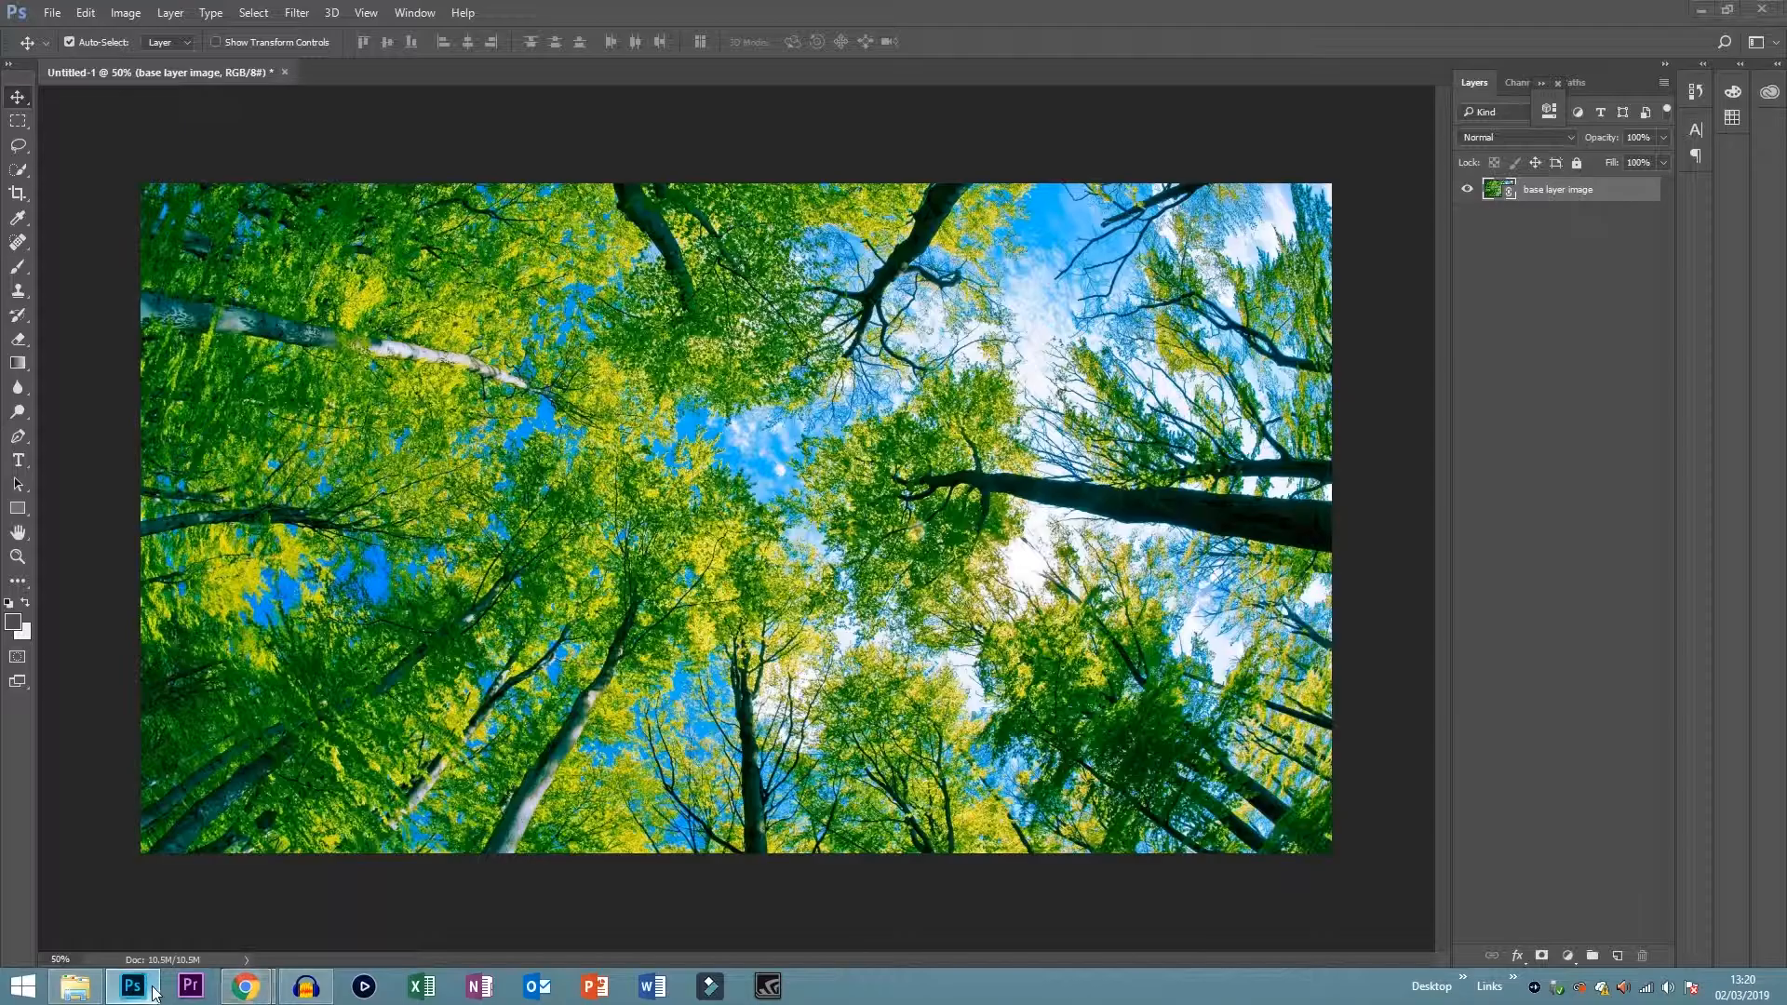
left_click(50, 13)
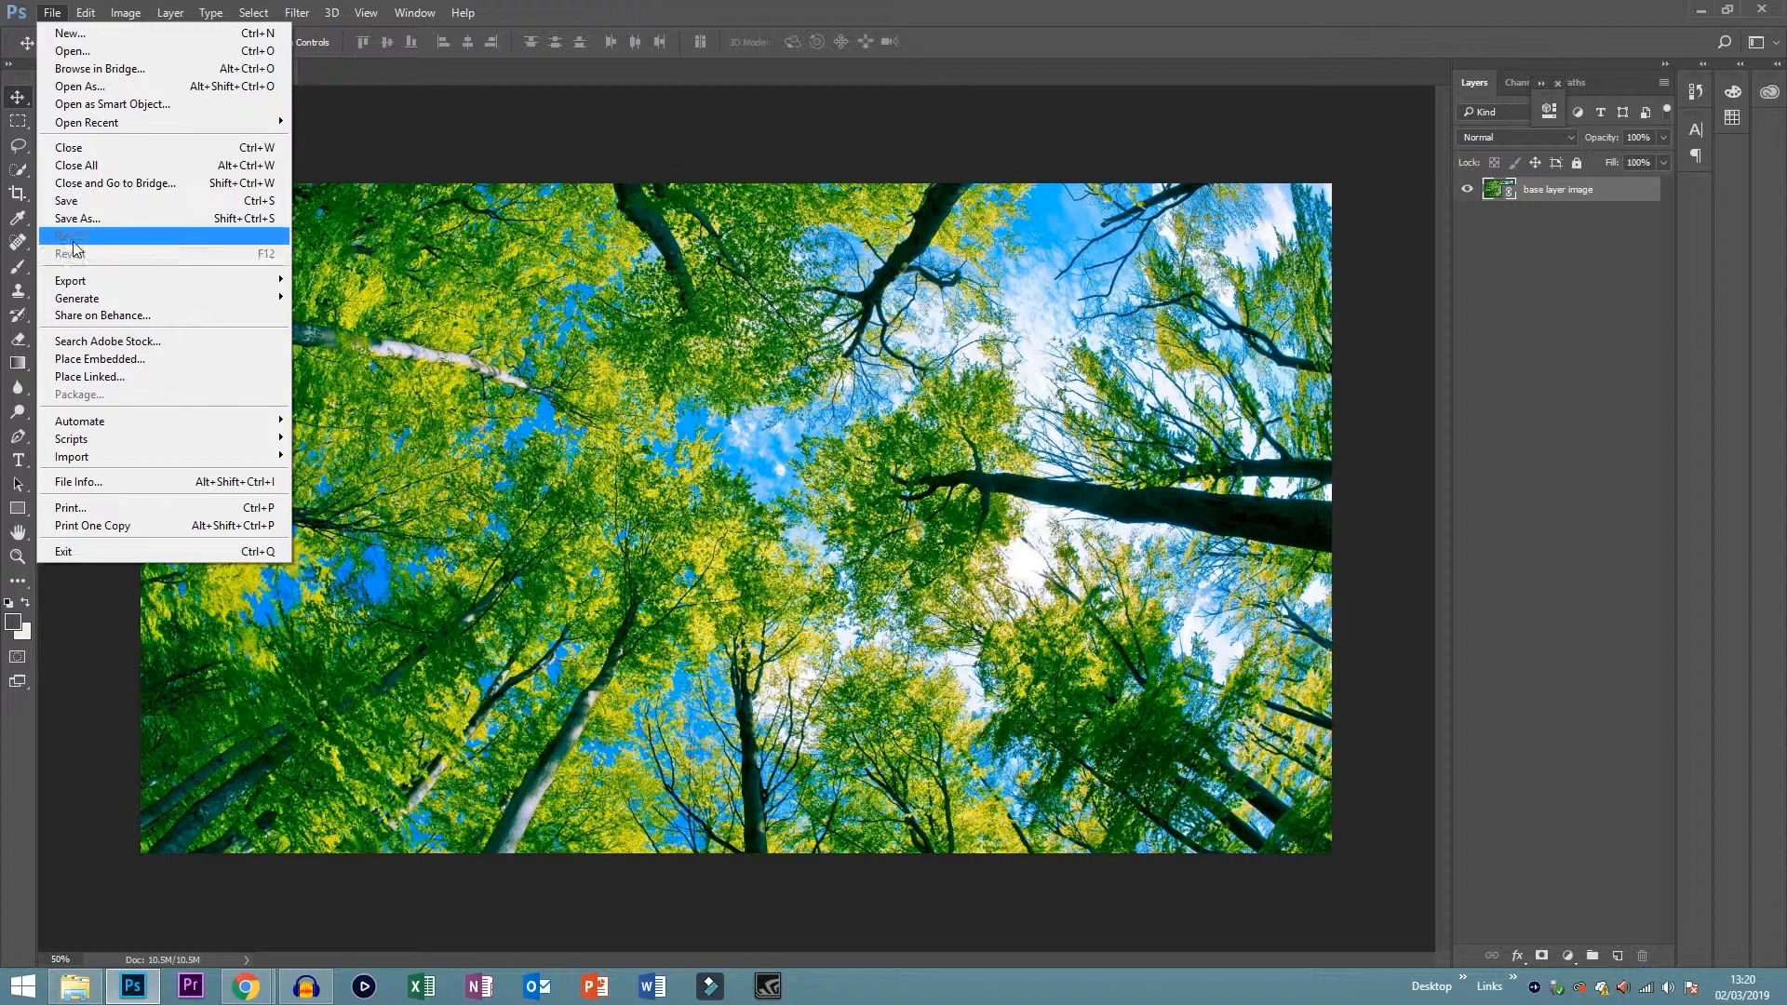
left_click(91, 376)
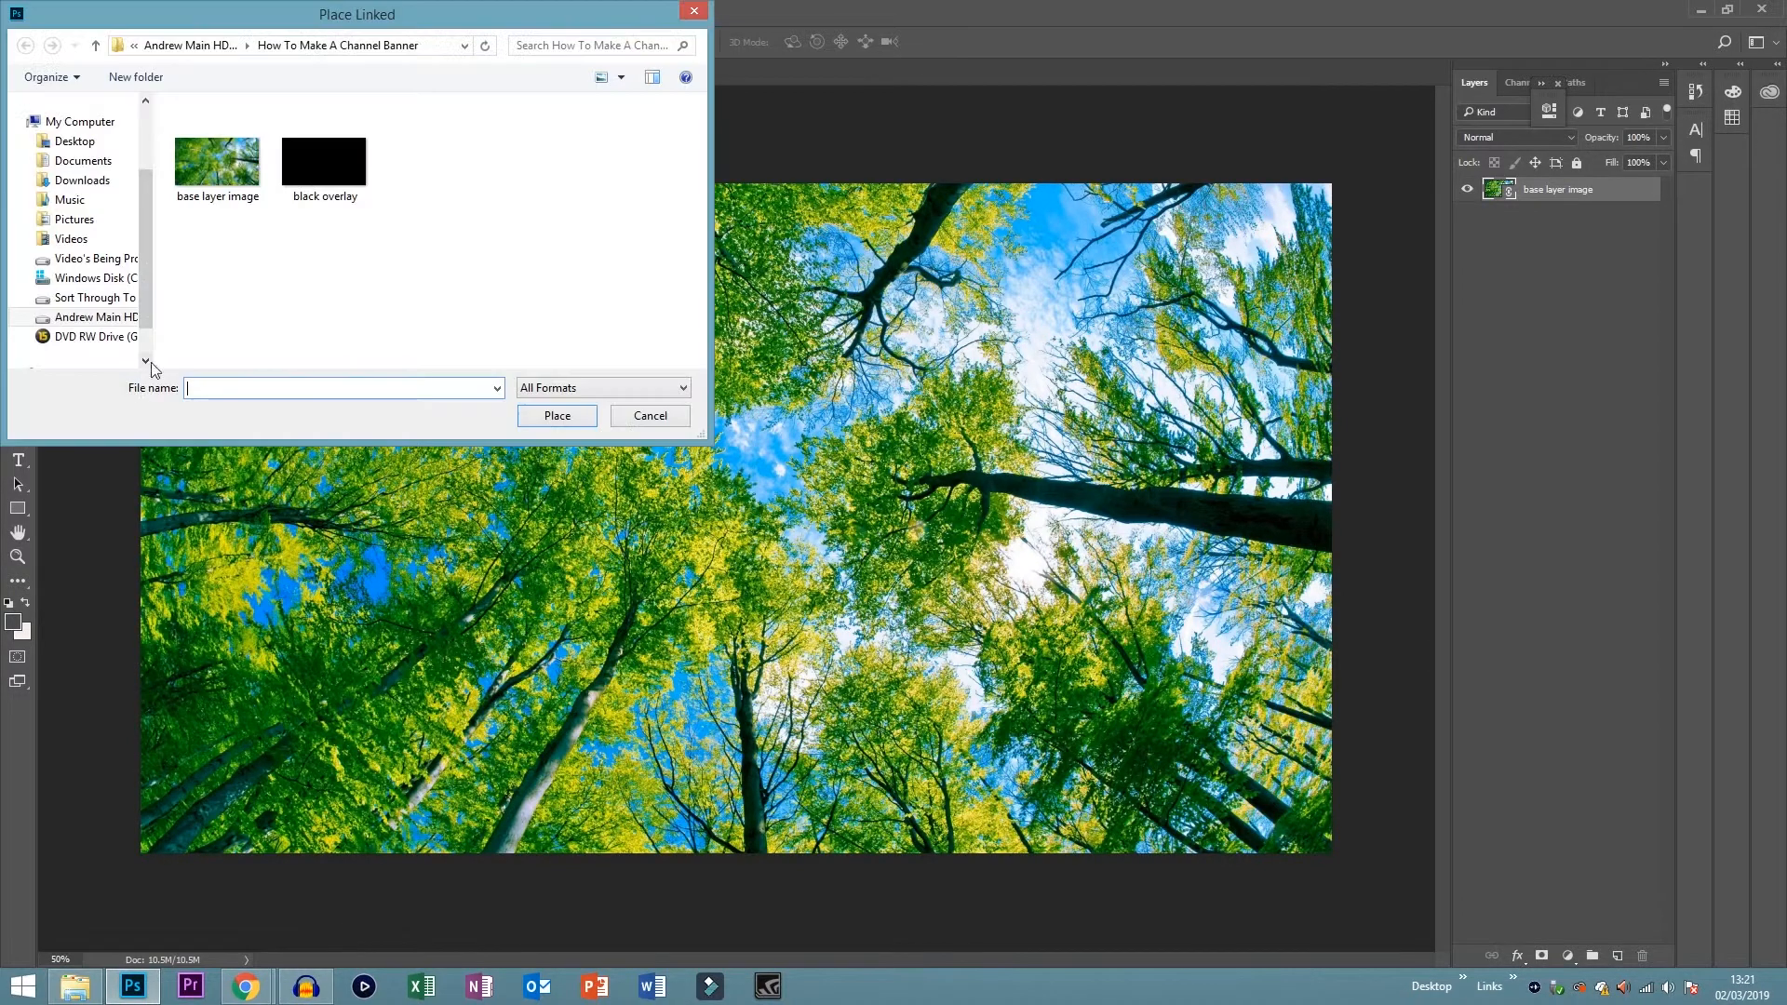
double_click(304, 168)
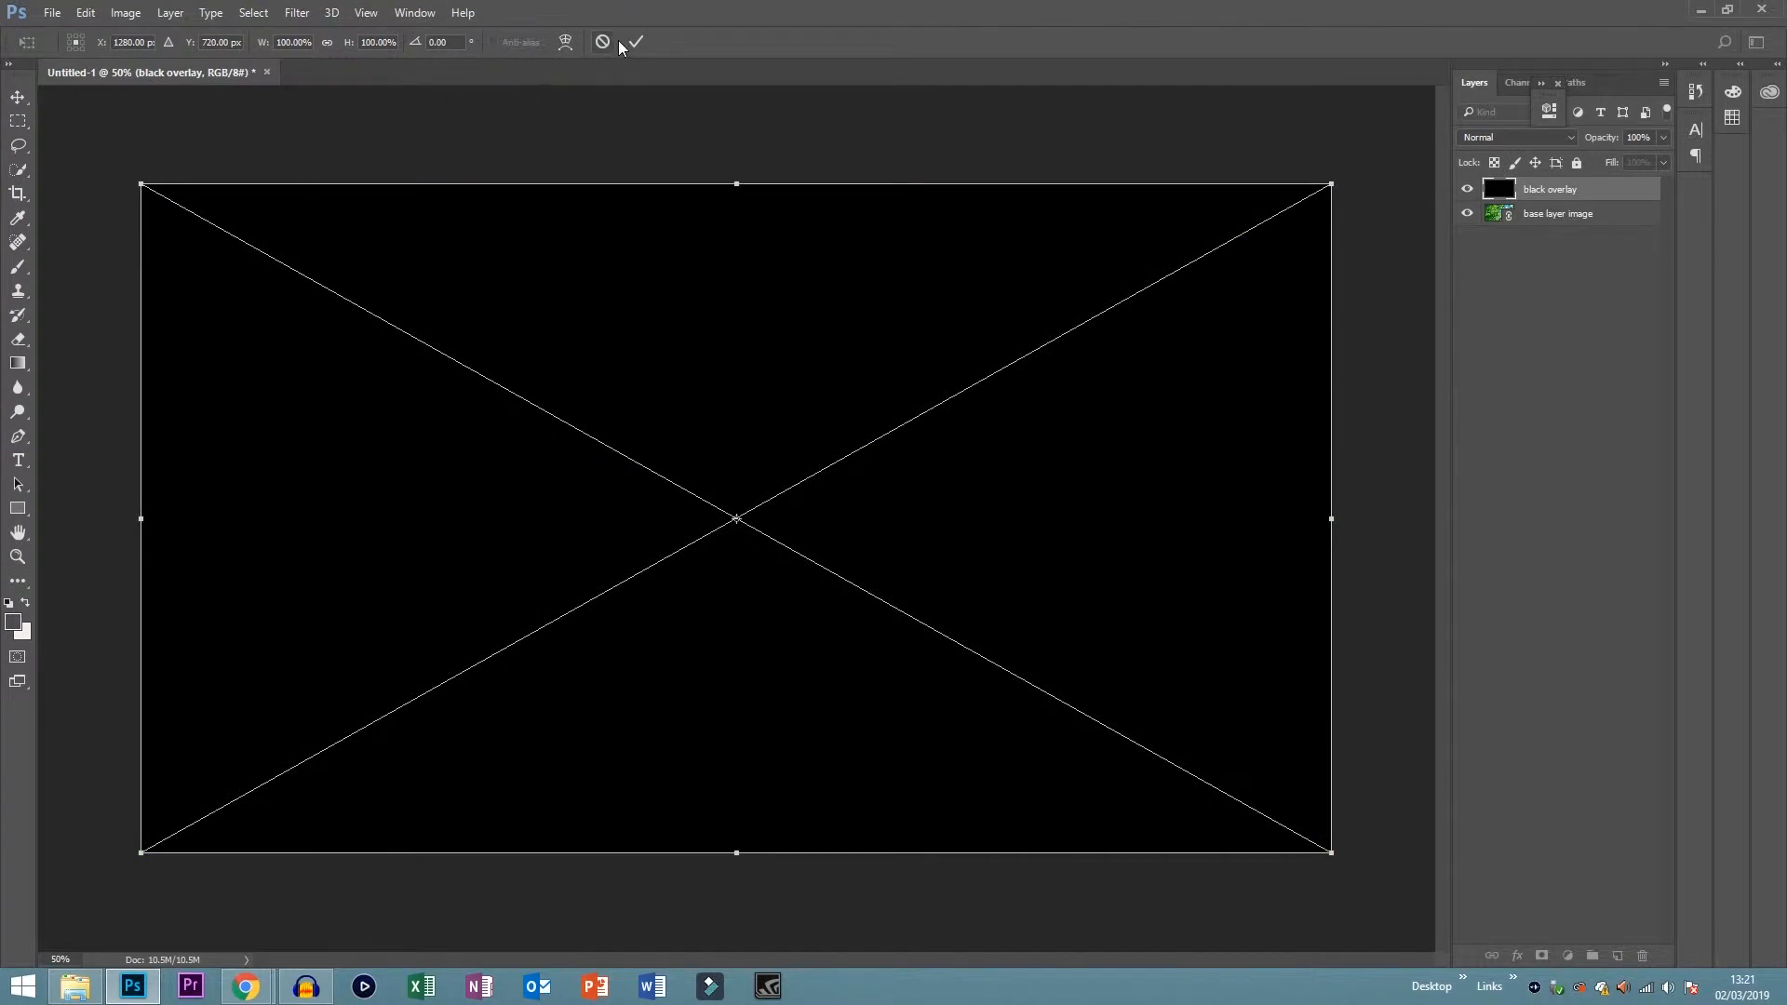
left_click(631, 42)
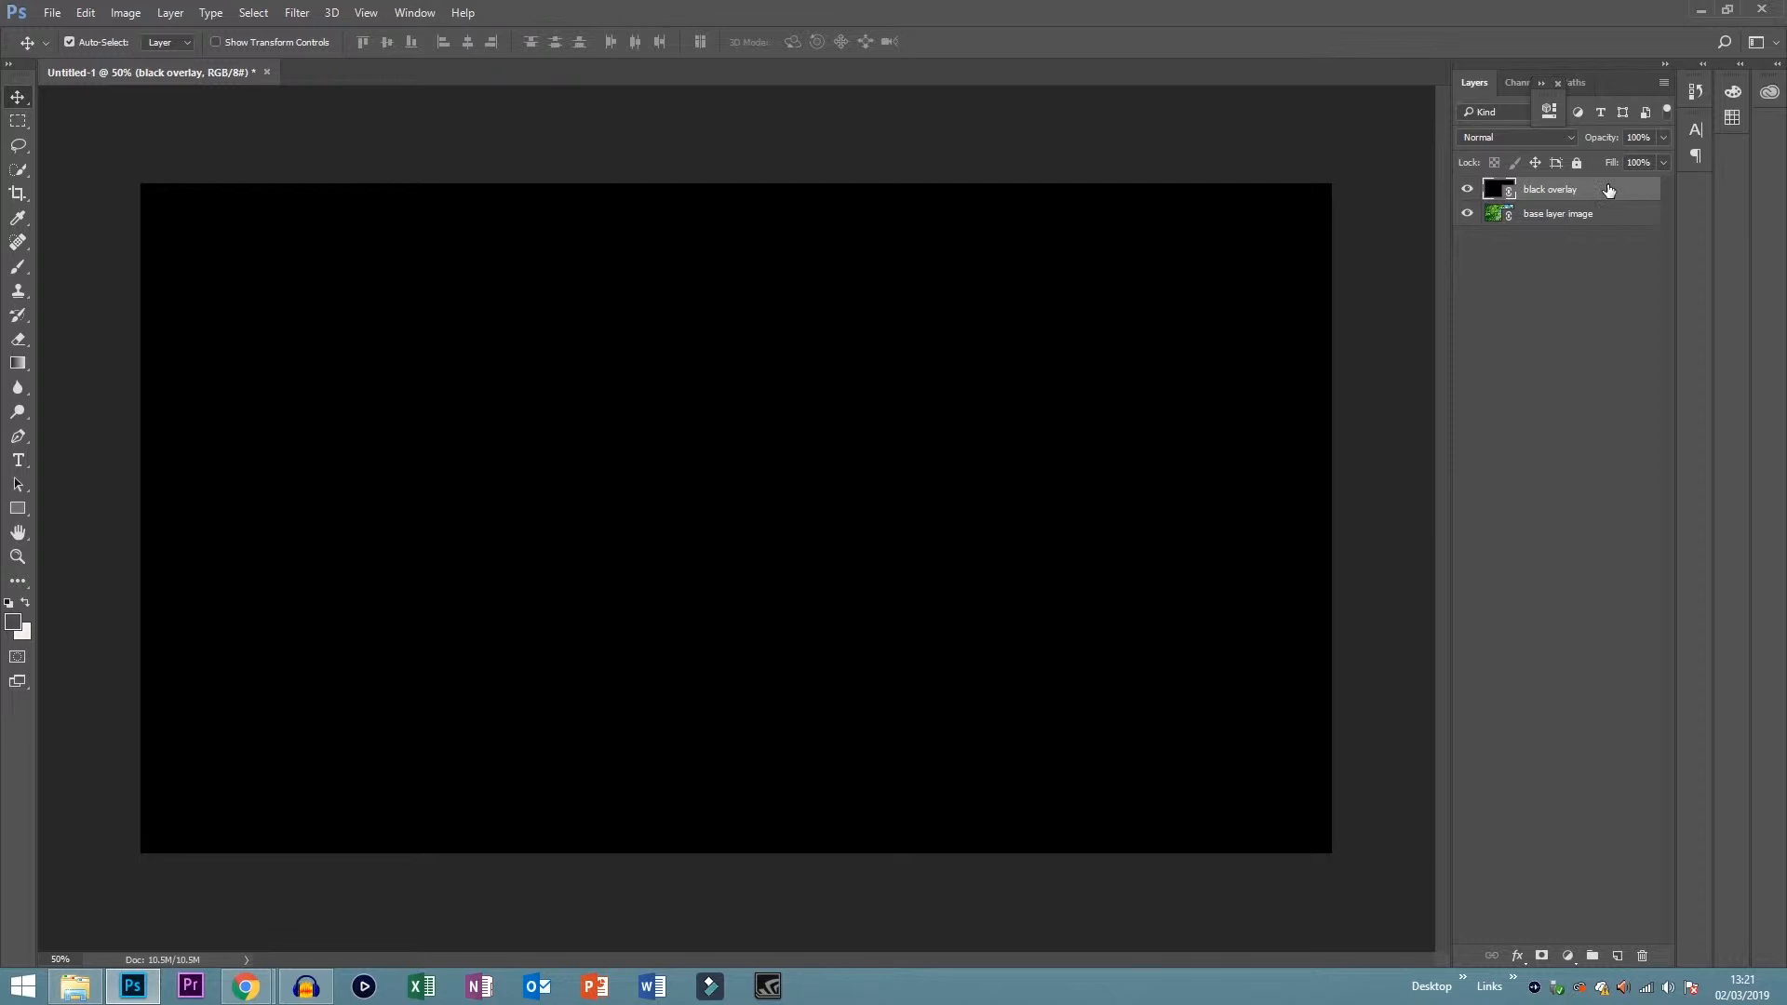
- Set the black overlay layer's opacity to 50% in its blending options
left_click(1568, 221)
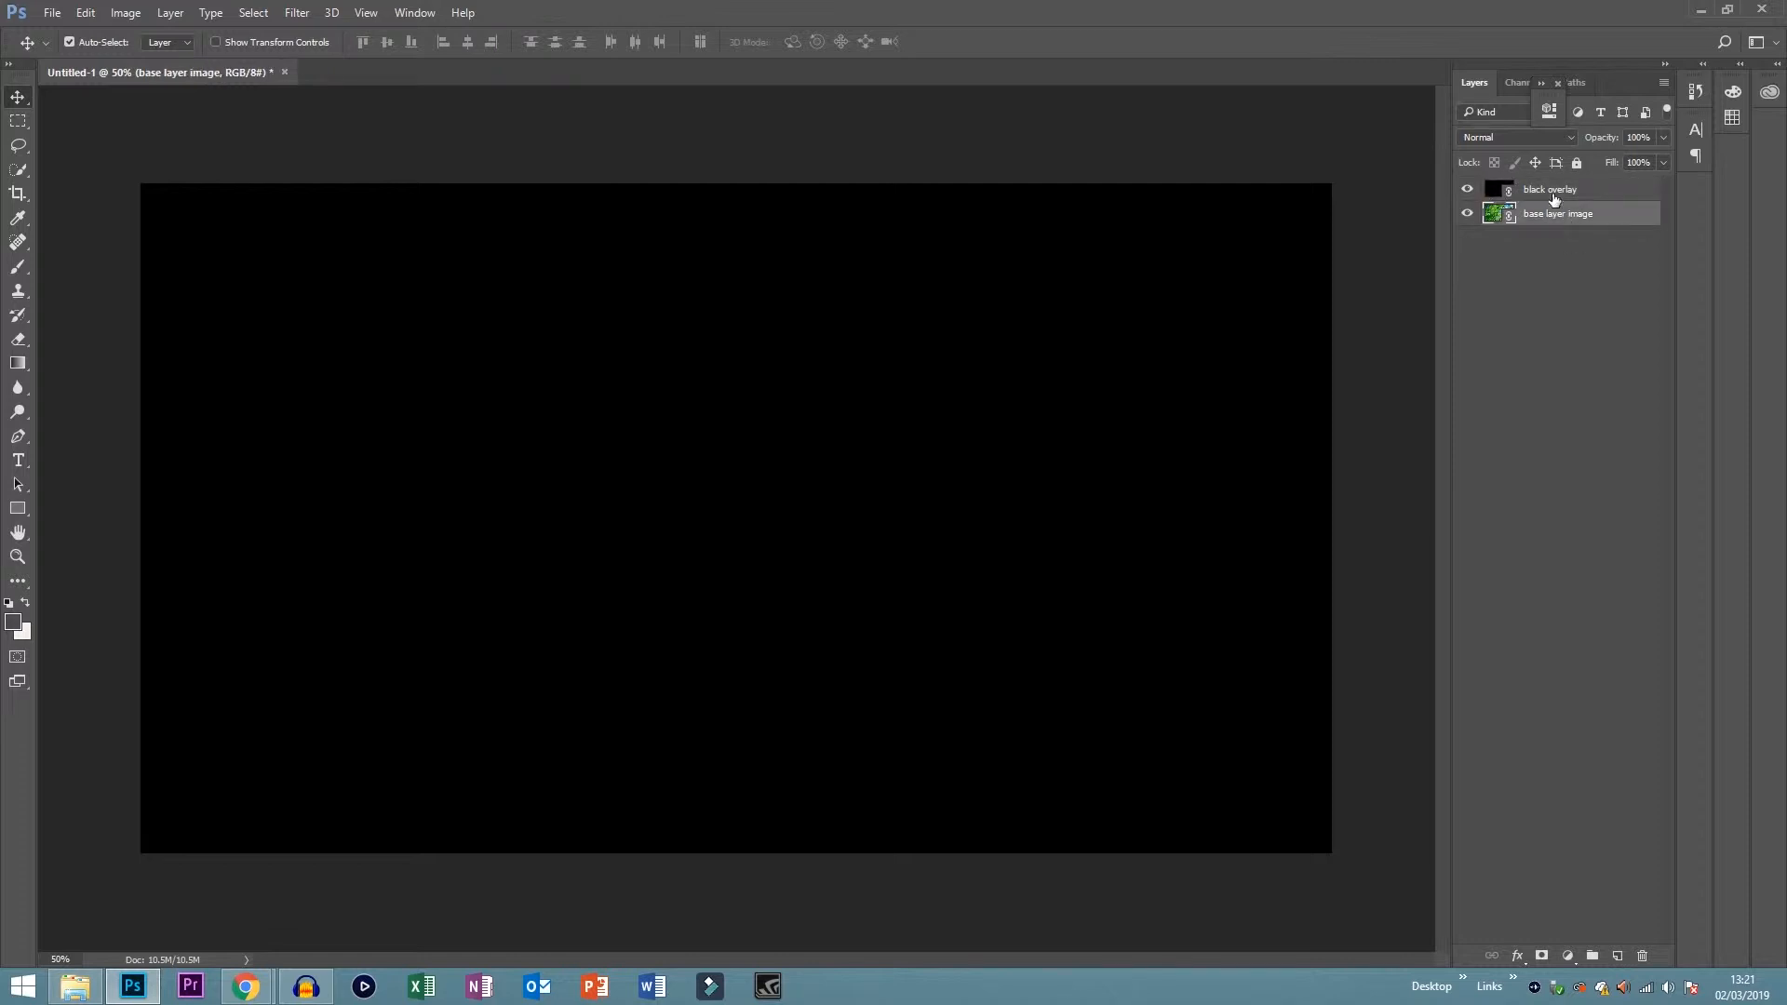
left_click(1555, 191)
right_click(1552, 191)
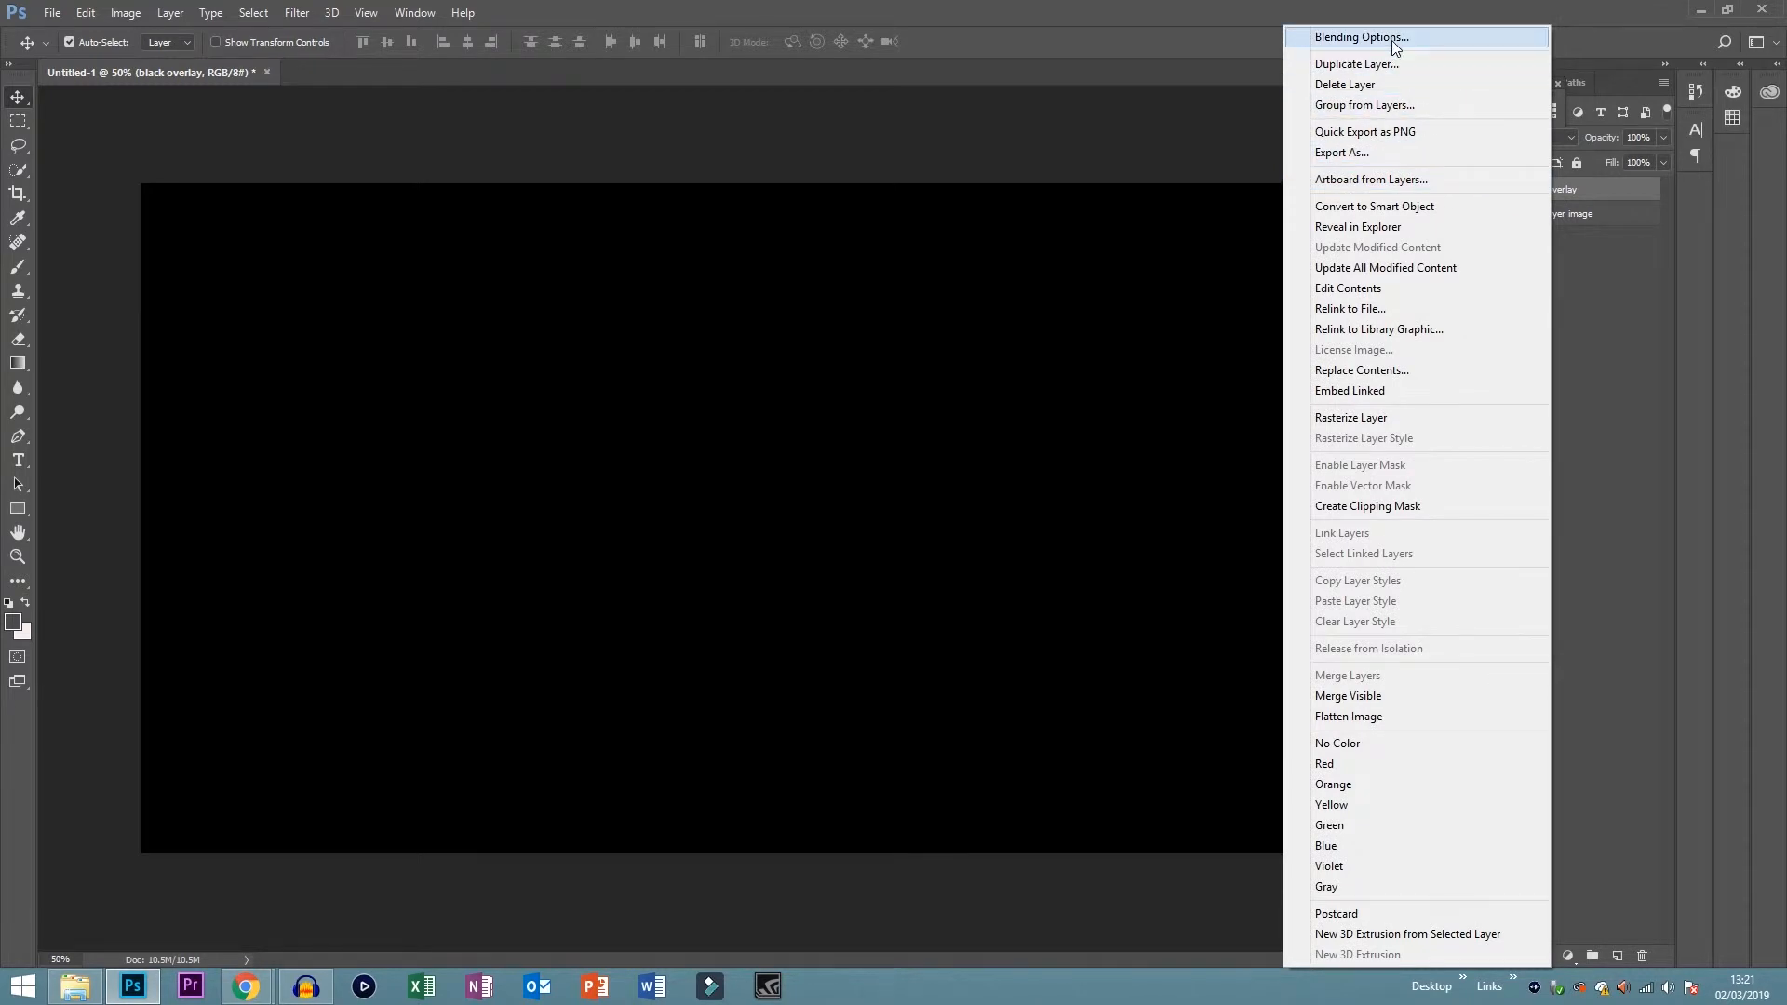
left_click(1393, 41)
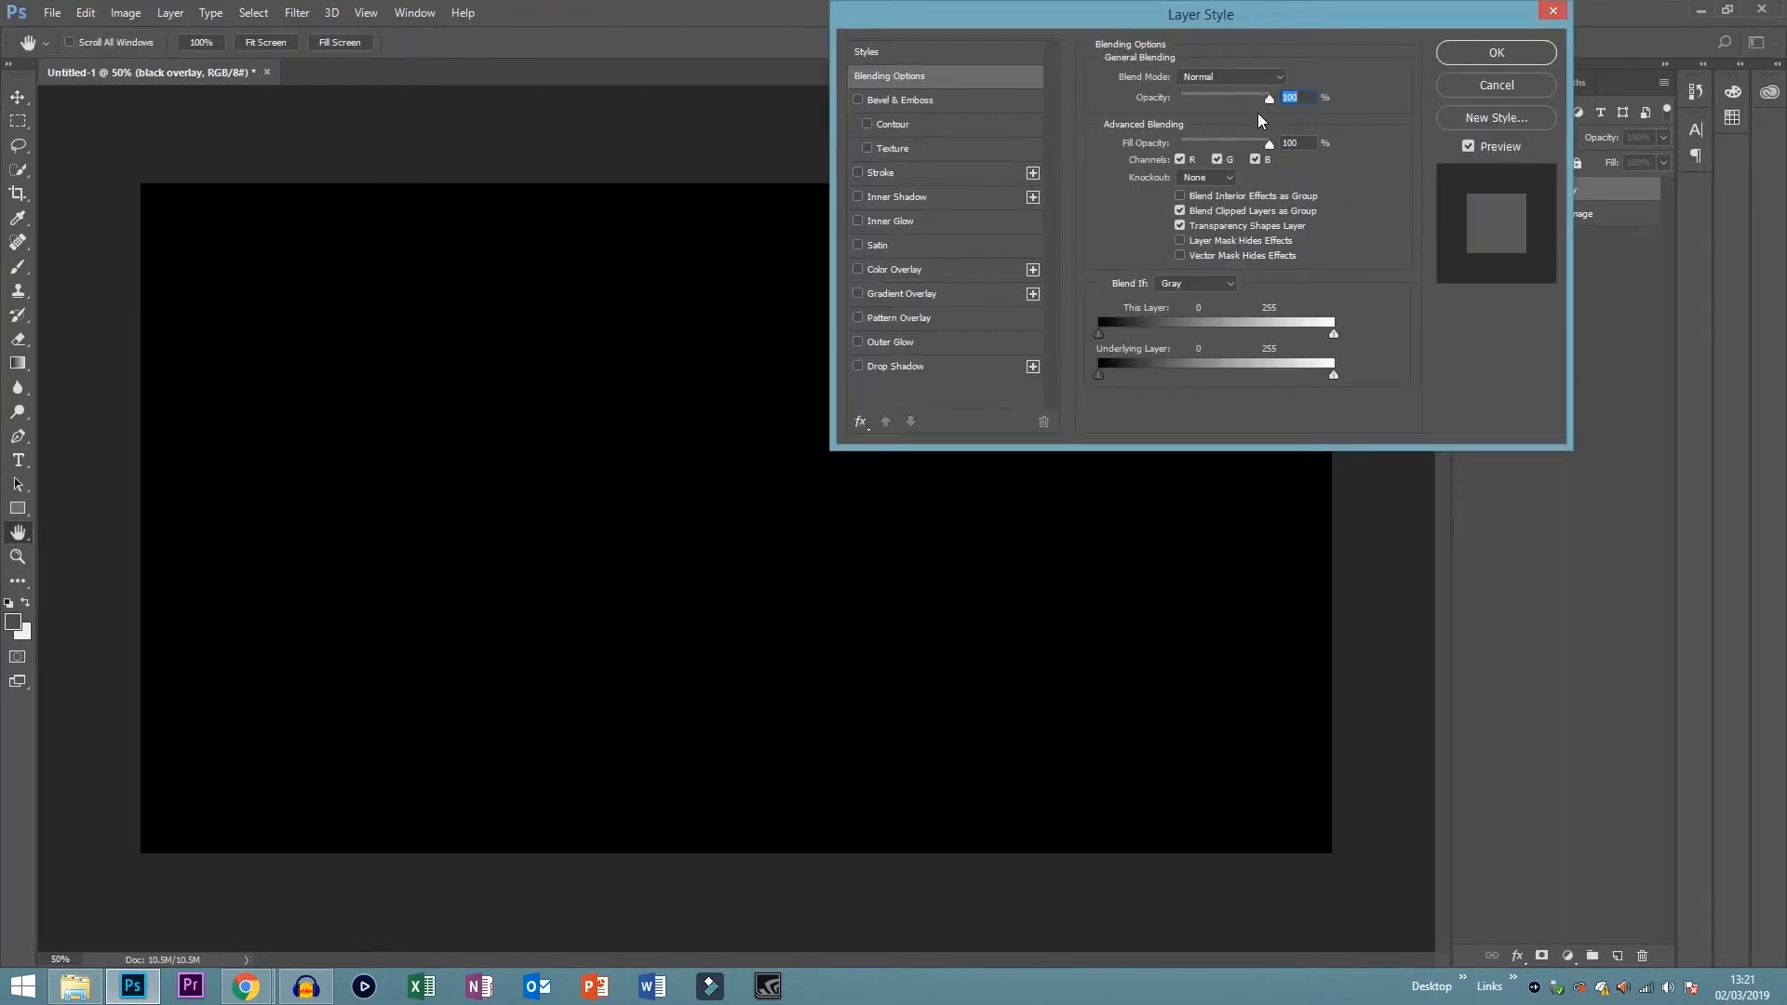
type("50")
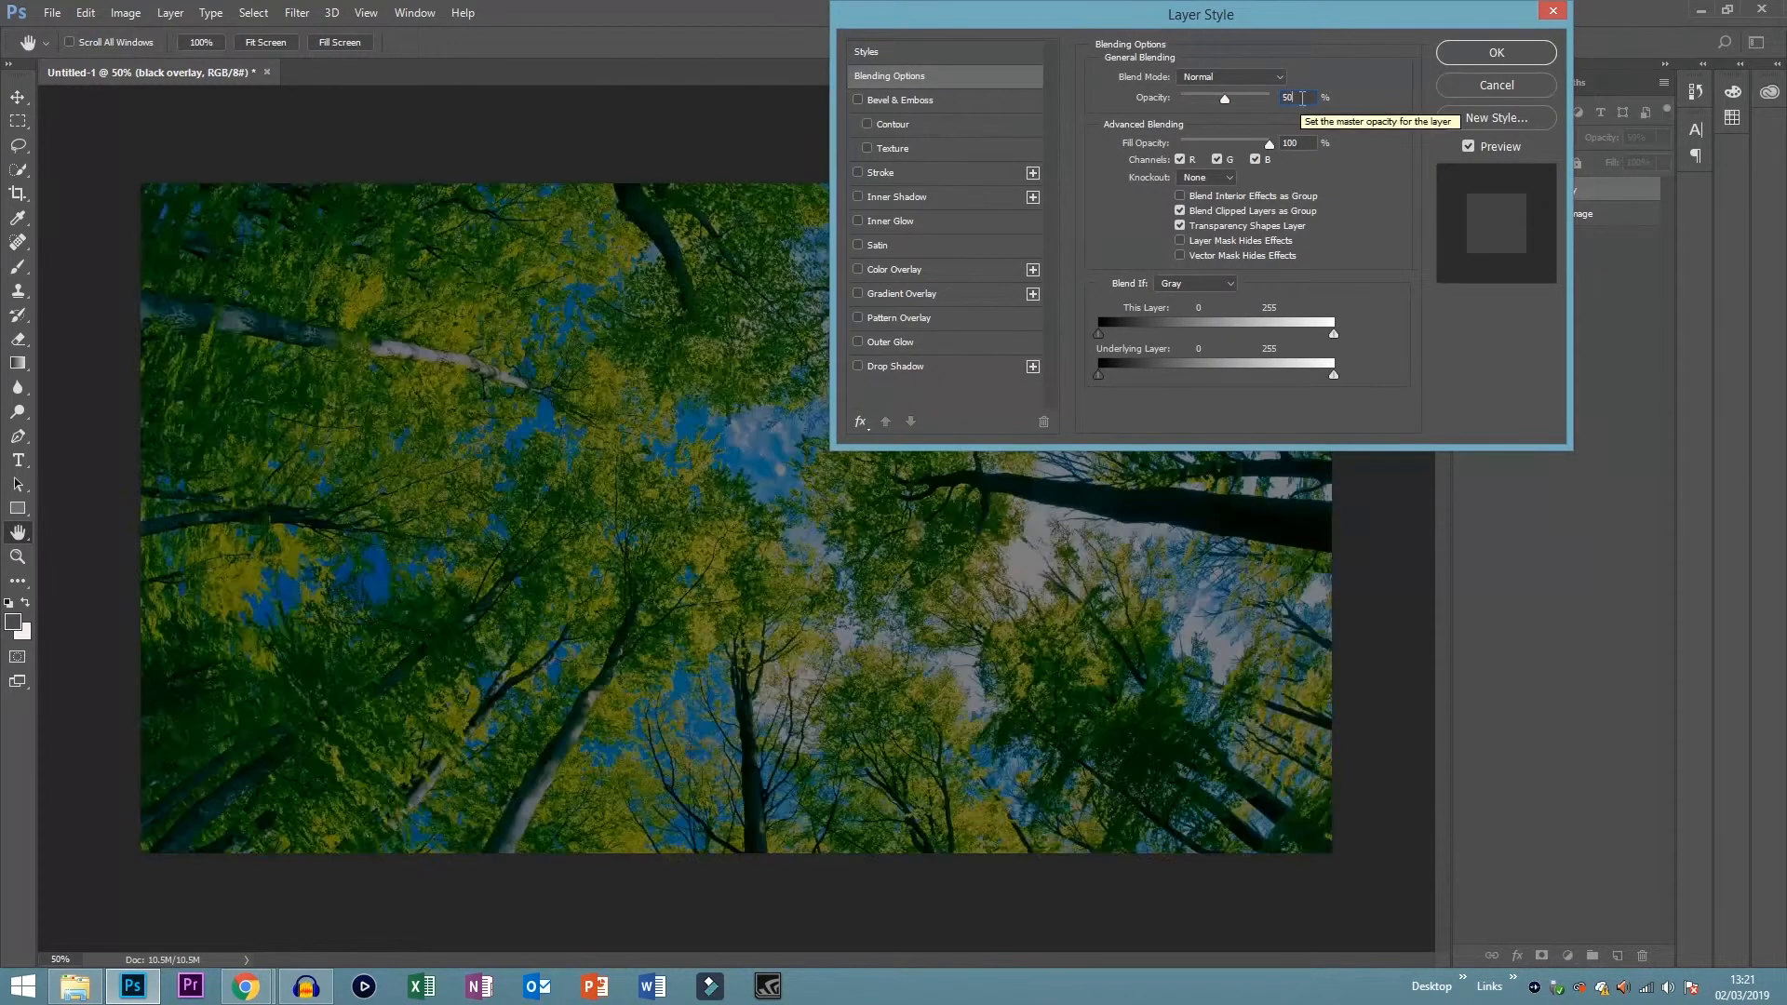
left_click(1483, 54)
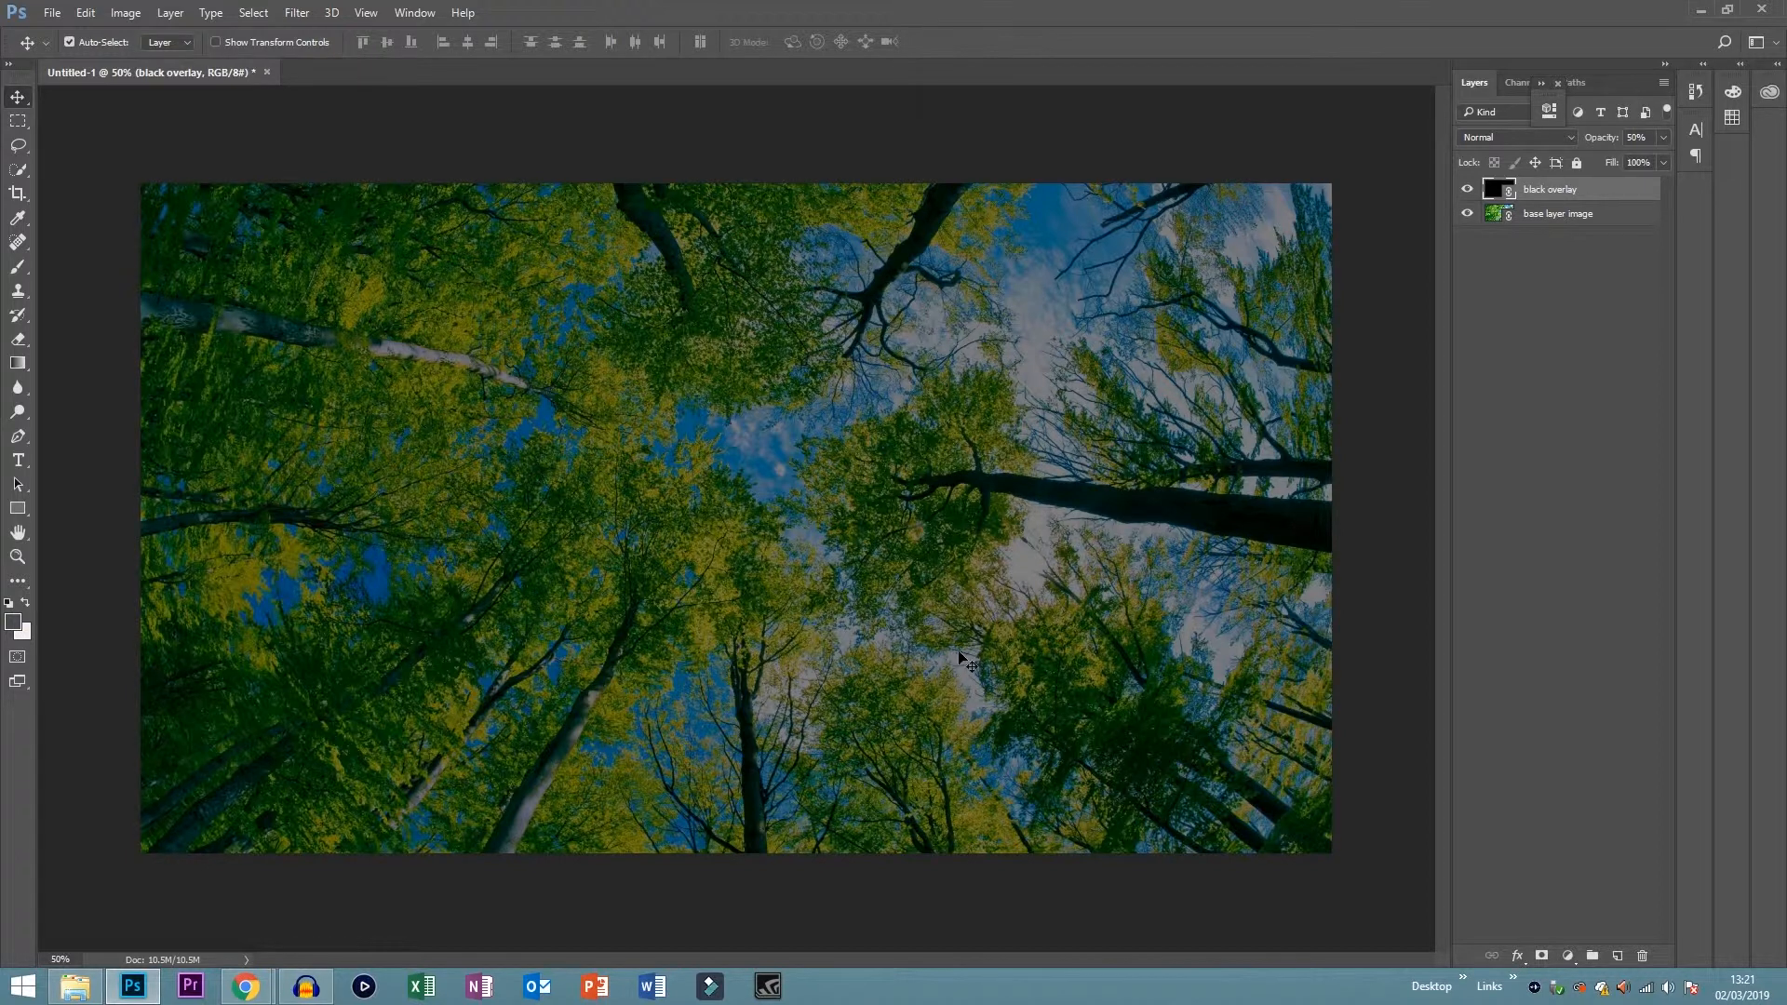
- Add the text "Trees 101" in white 150 pt Arial Black on the left half of the canvas and commit it
left_click(19, 462)
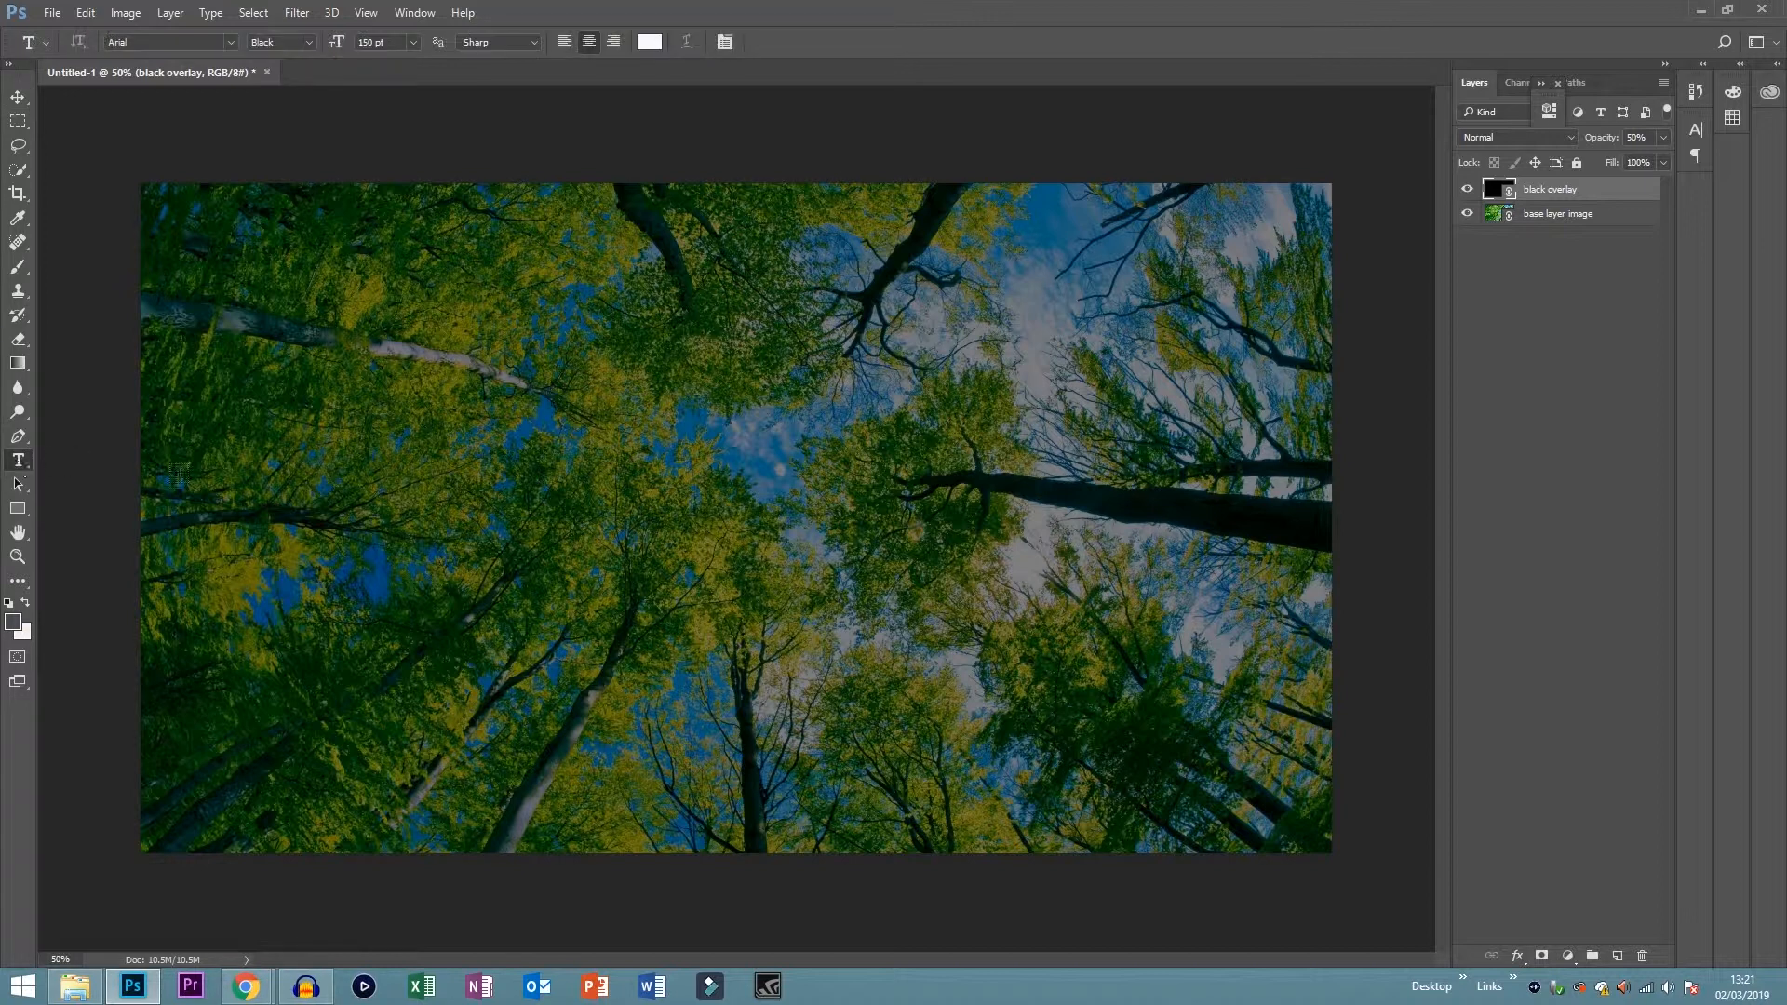
left_click(512, 511)
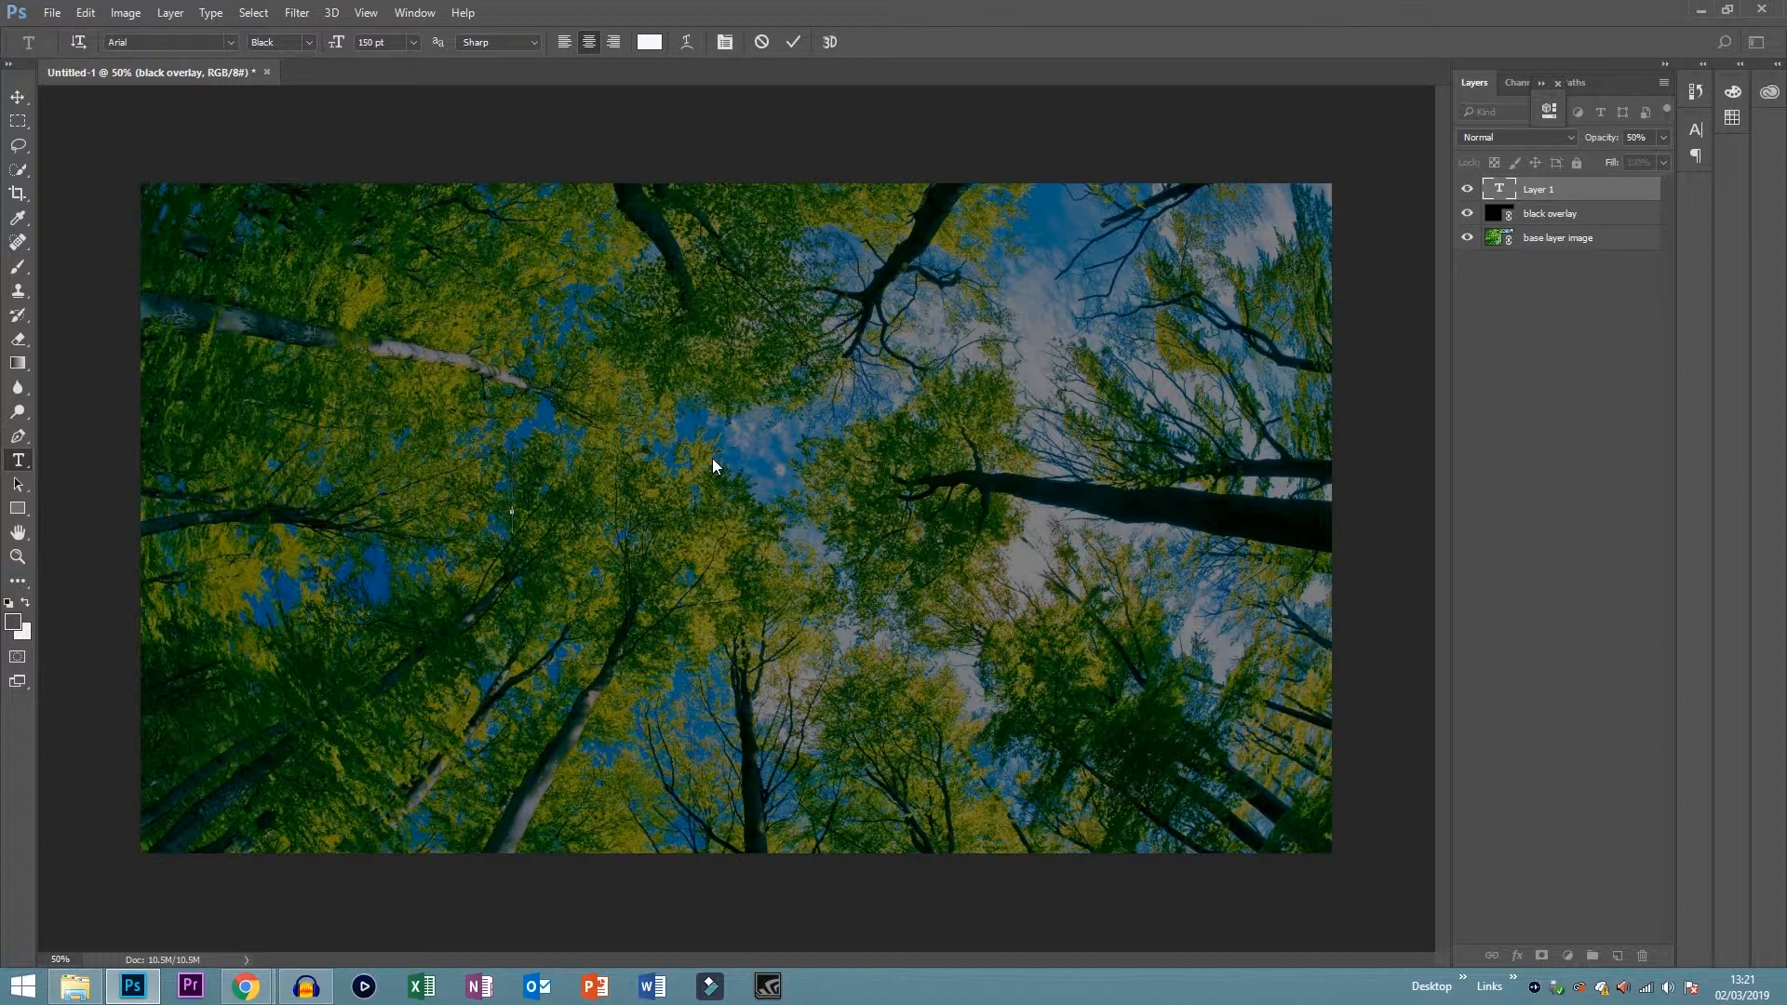
type("T")
type("roo")
key("BackSpace")
key("BackSpace")
type("ees")
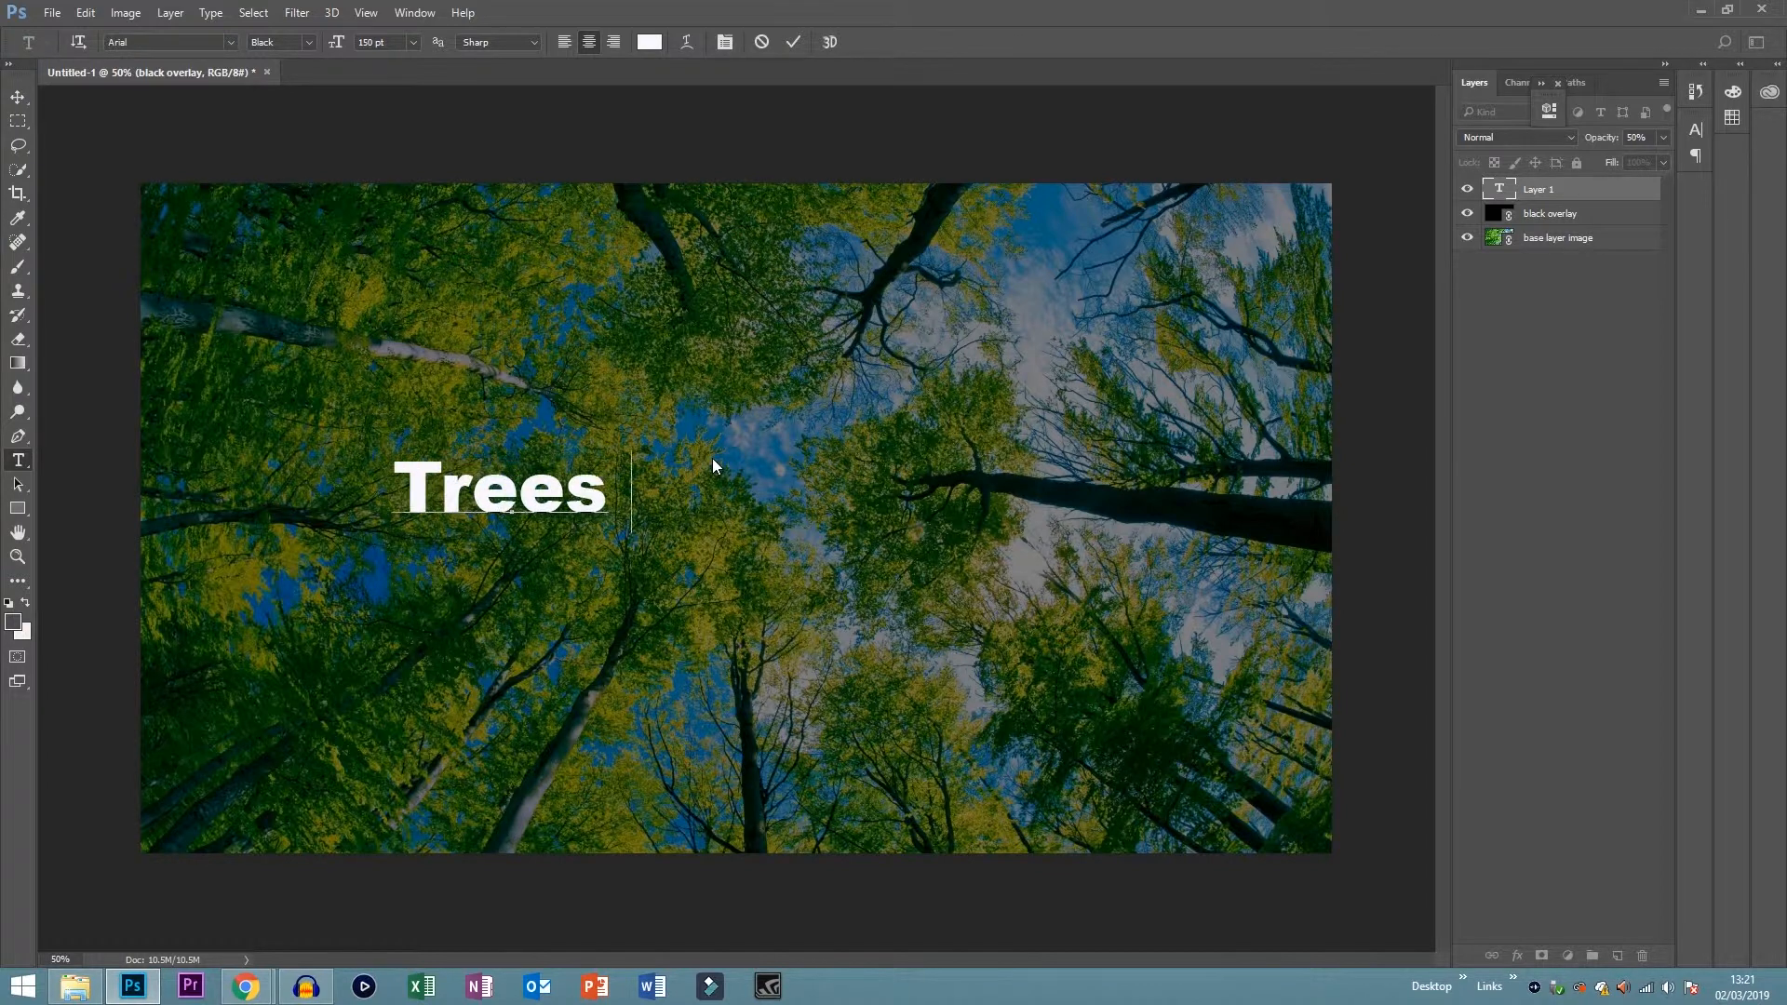
type(" 101")
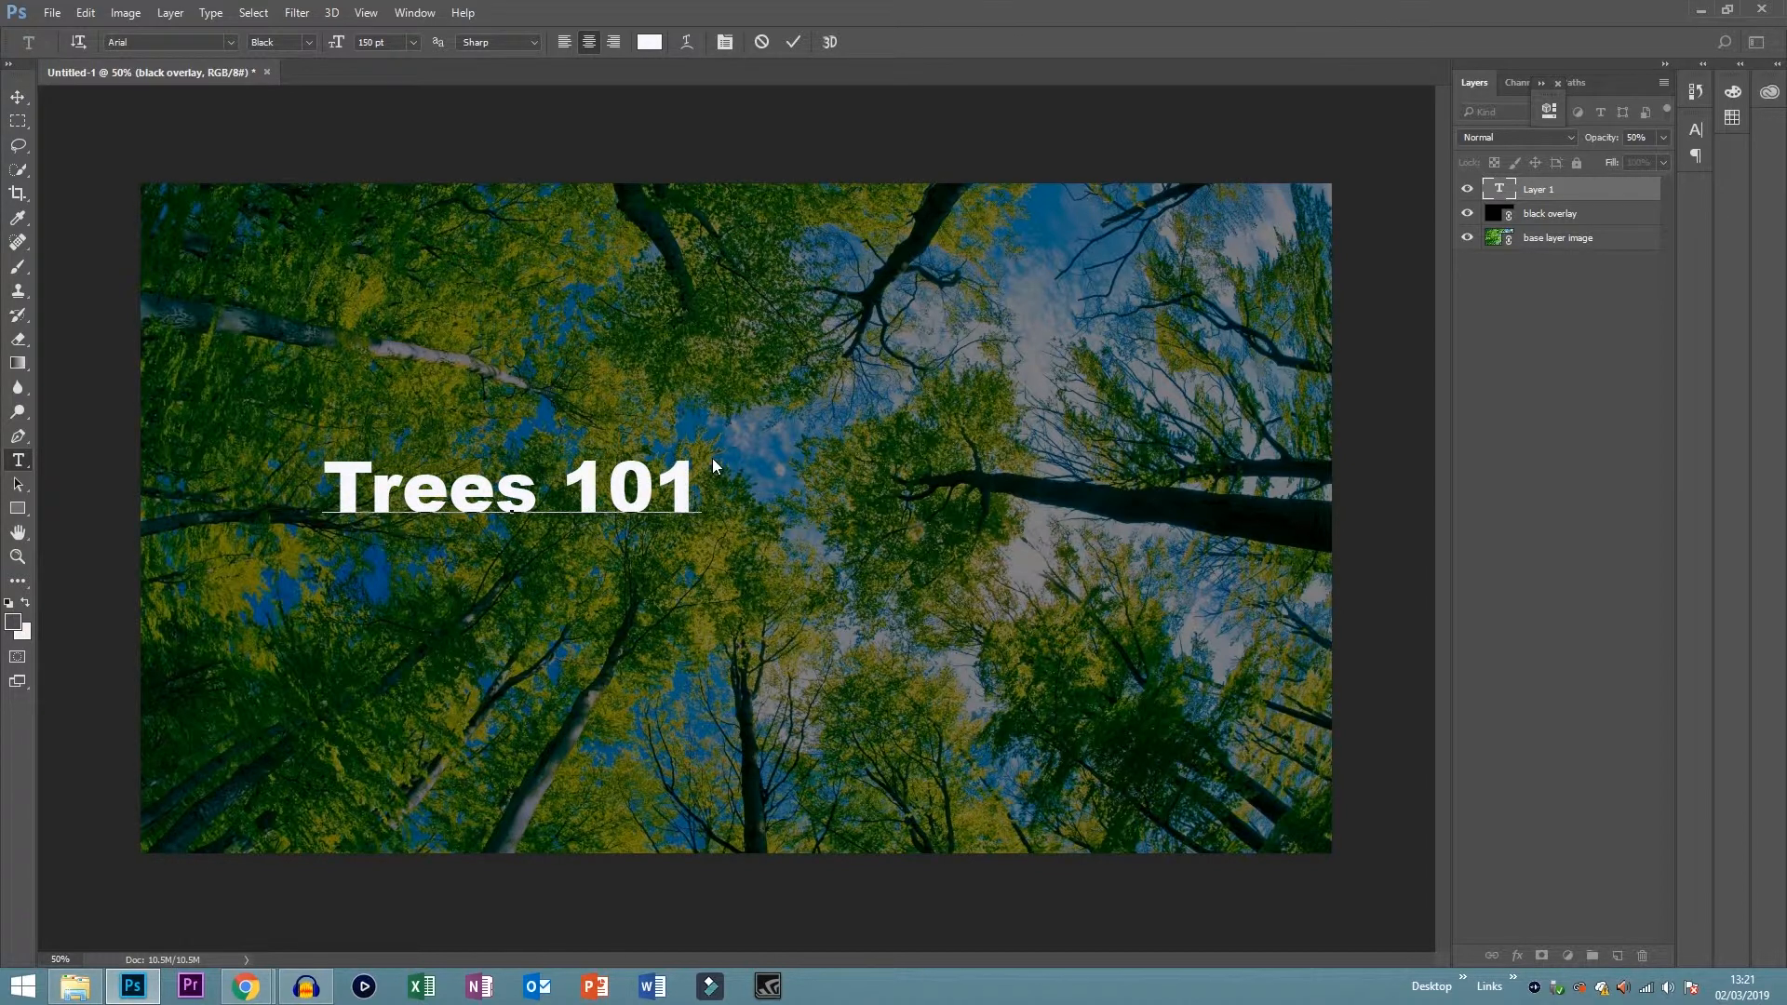
left_click(792, 41)
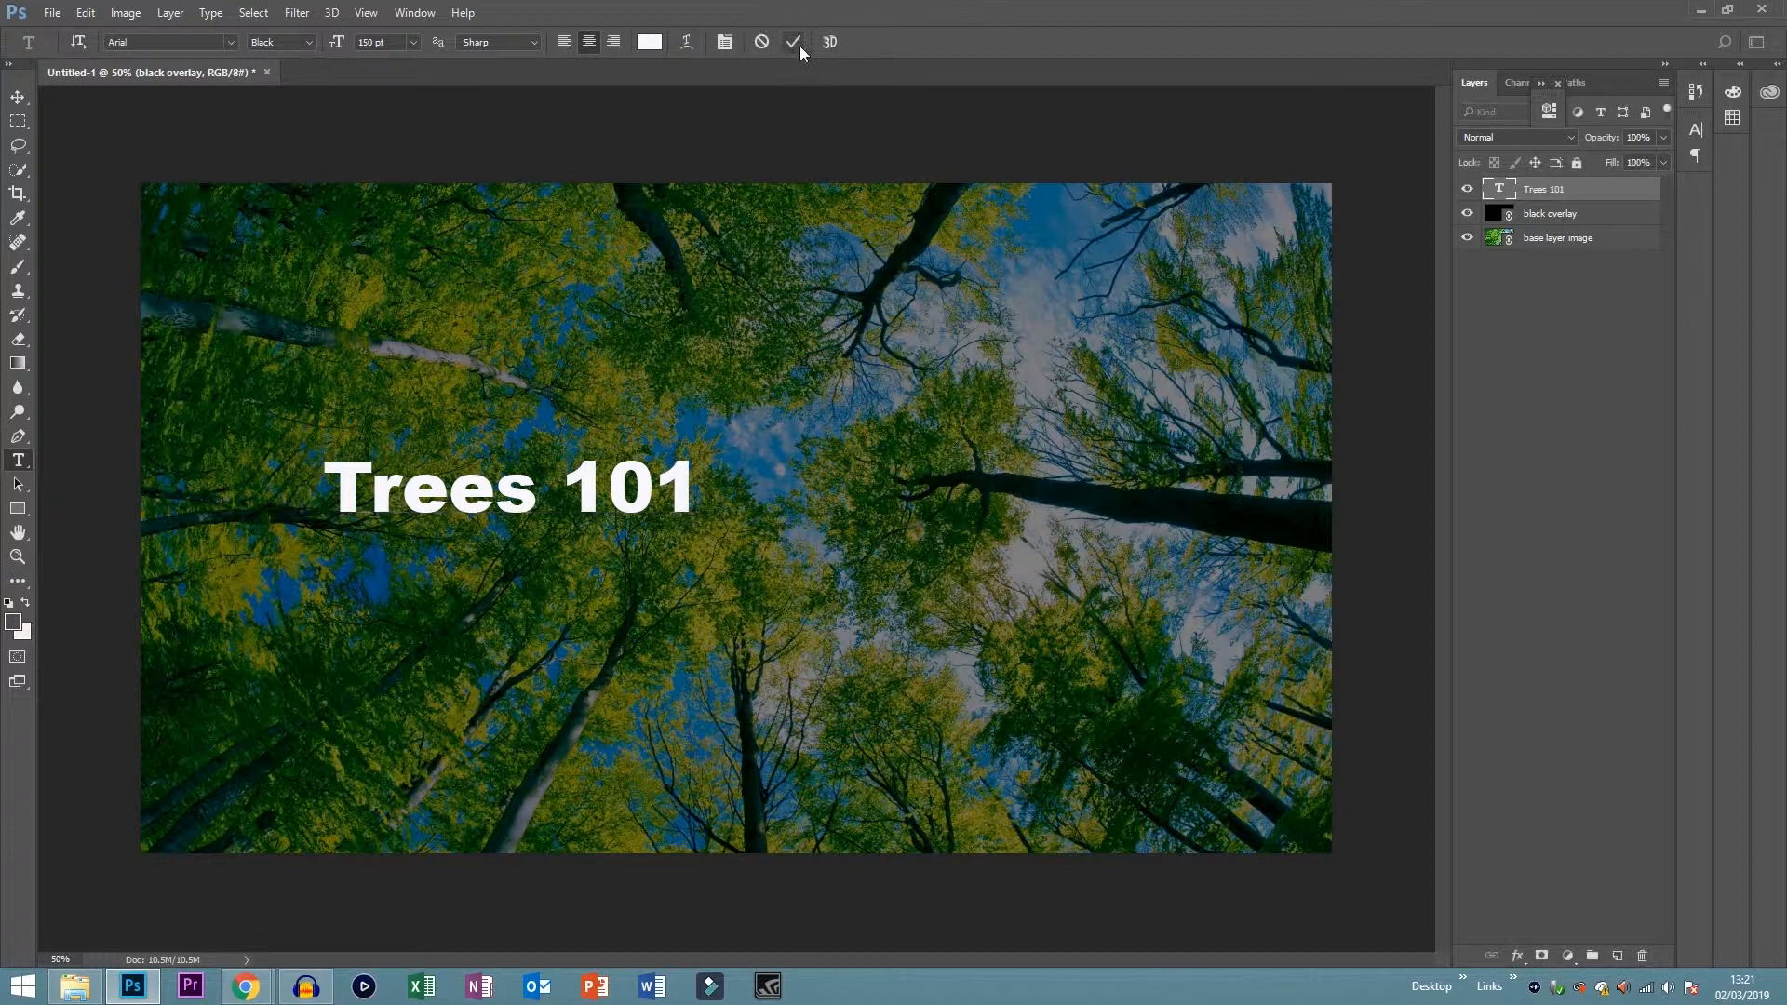
- Add a separate text layer reading "Uploads Every Month" just below the "Trees 101" title and commit it
left_click(18, 98)
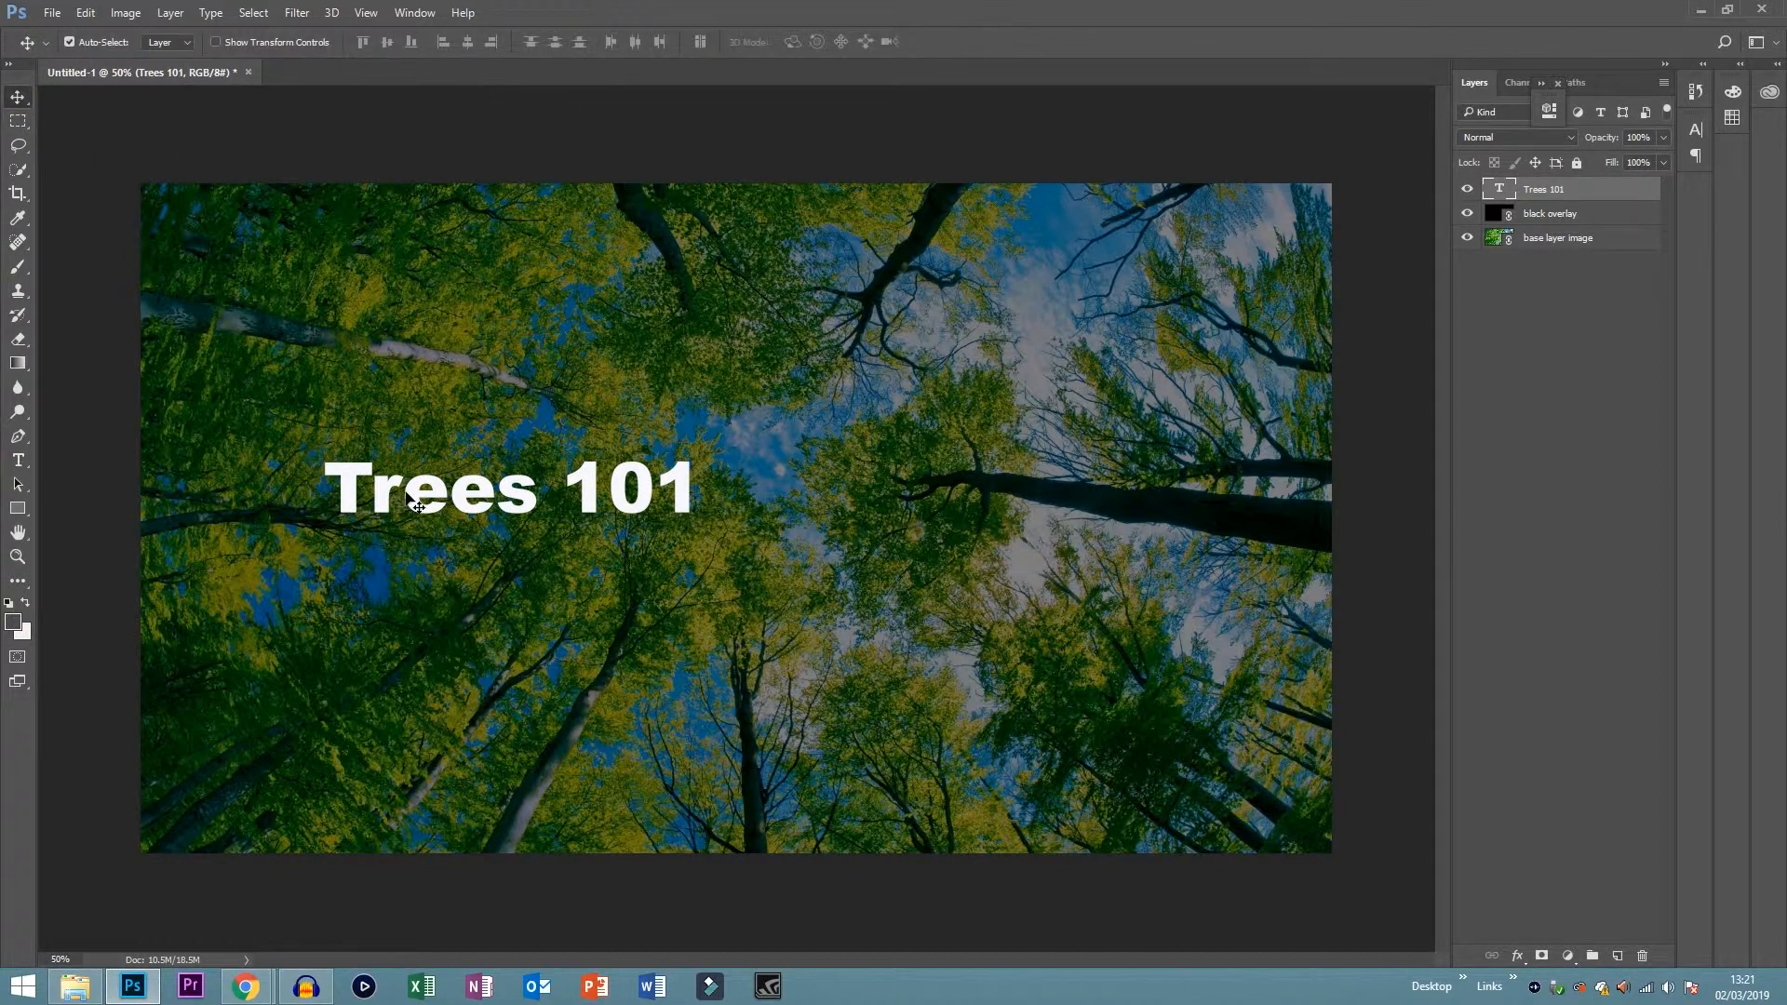
left_click(19, 461)
left_click(466, 558)
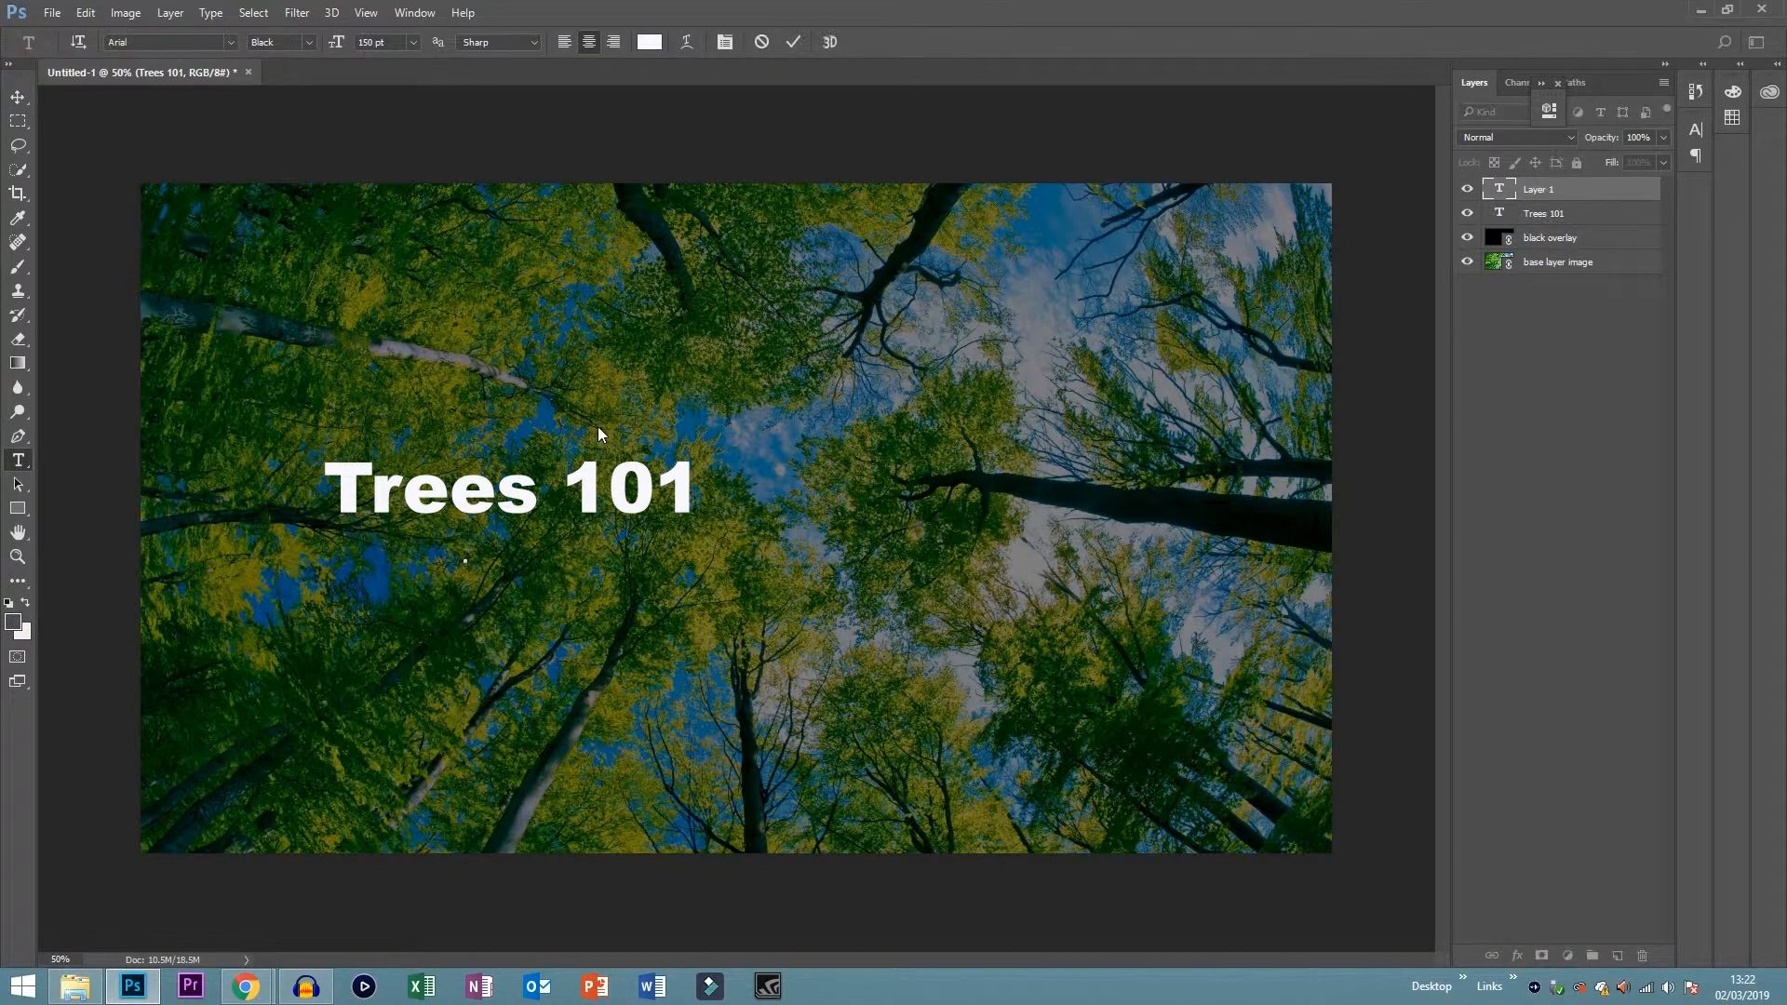
type("upl")
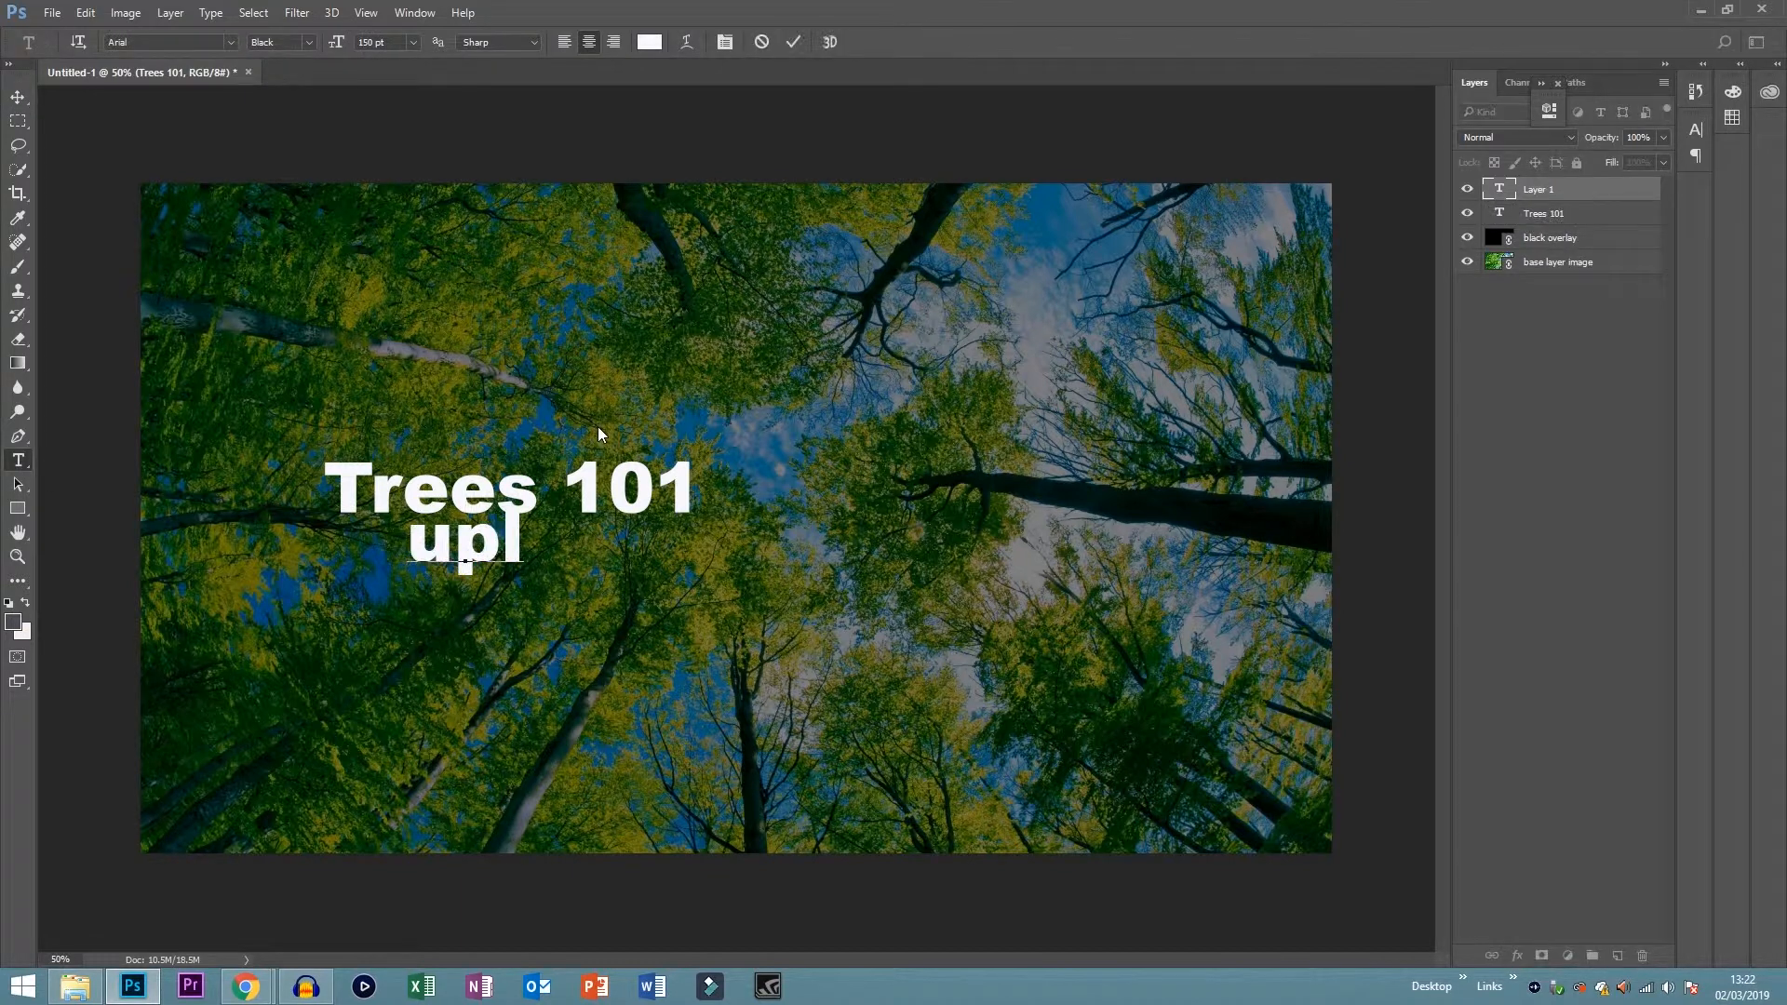
key("BackSpace")
key("BackSpace")
key("BackSpace")
type("Uploads ever")
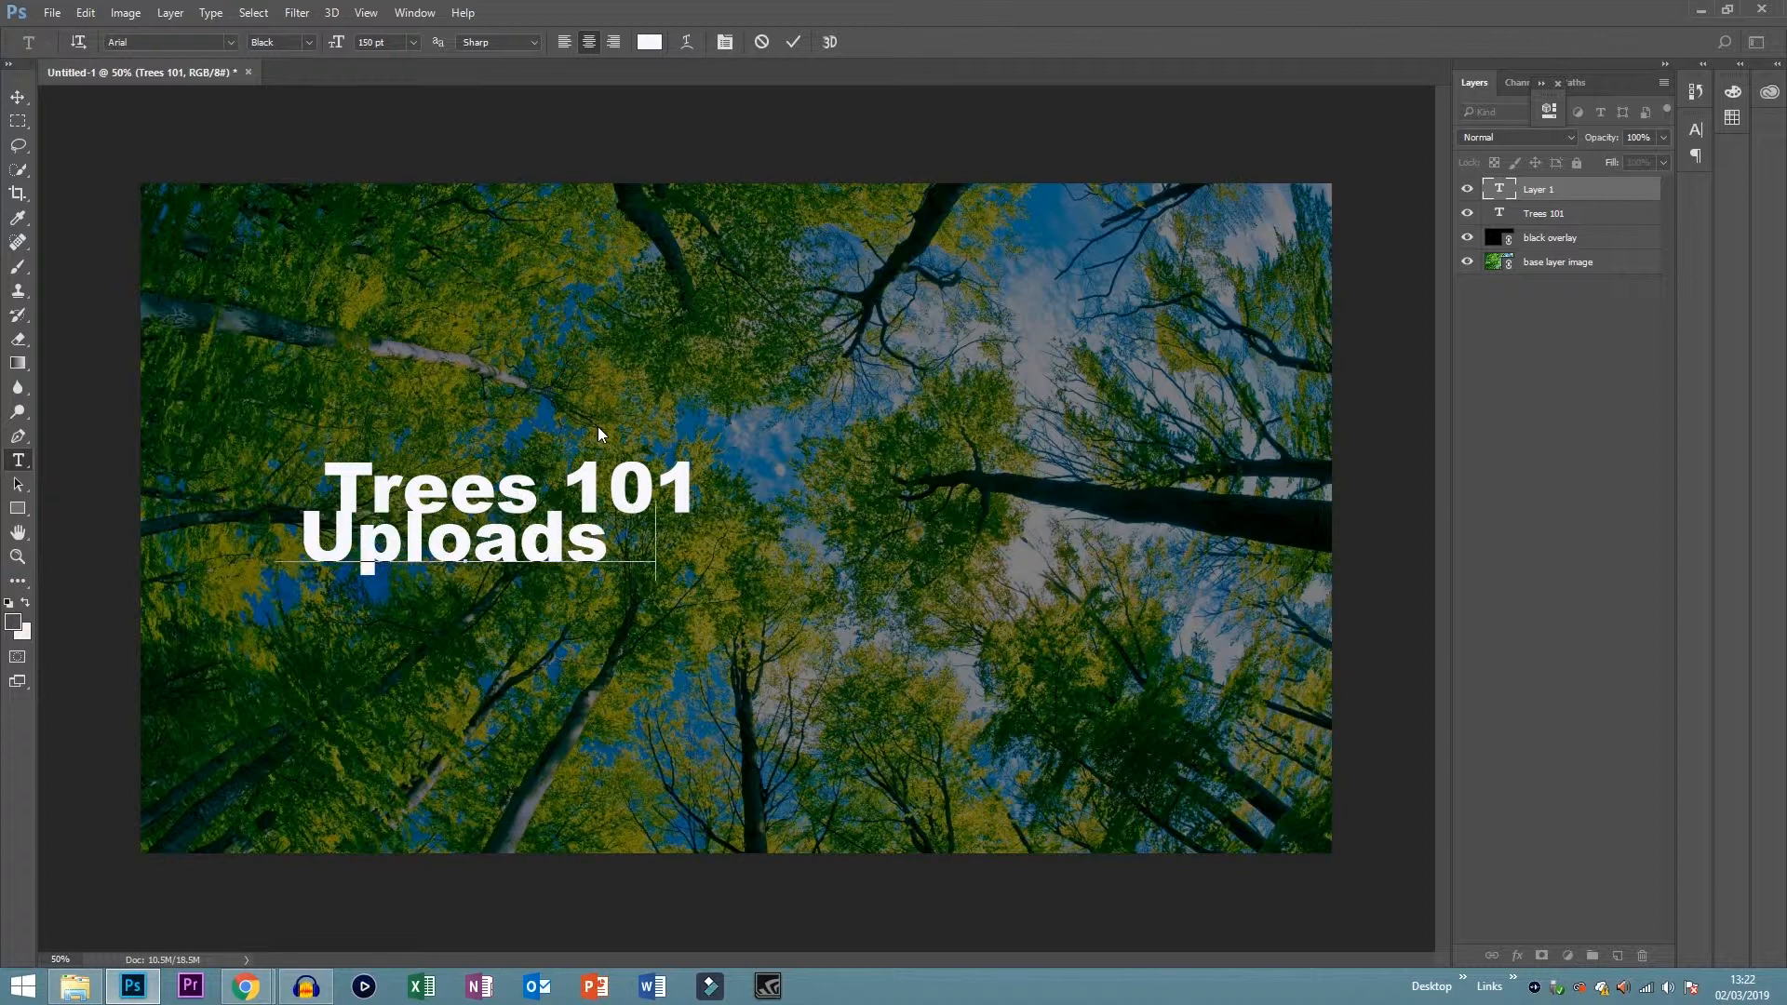
key("BackSpace")
key("BackSpace")
key("BackSpace")
key("BackSpace")
key("BackSpace")
type("Every Mo")
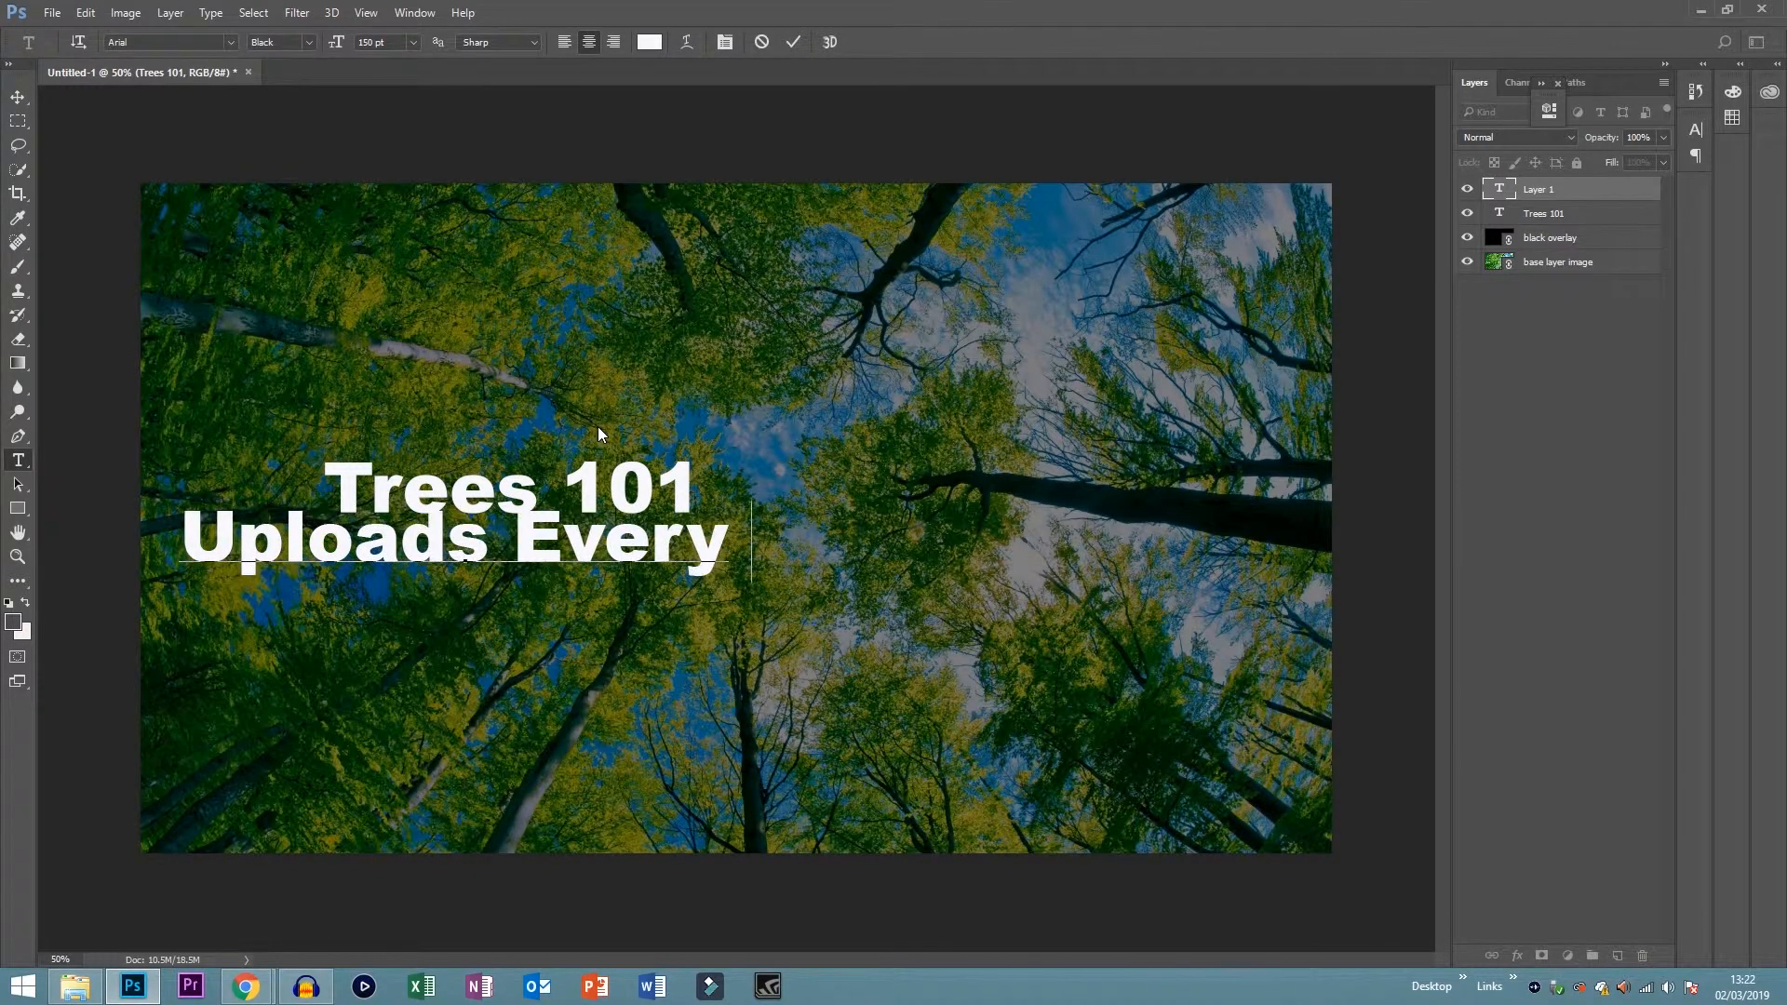
type("nth")
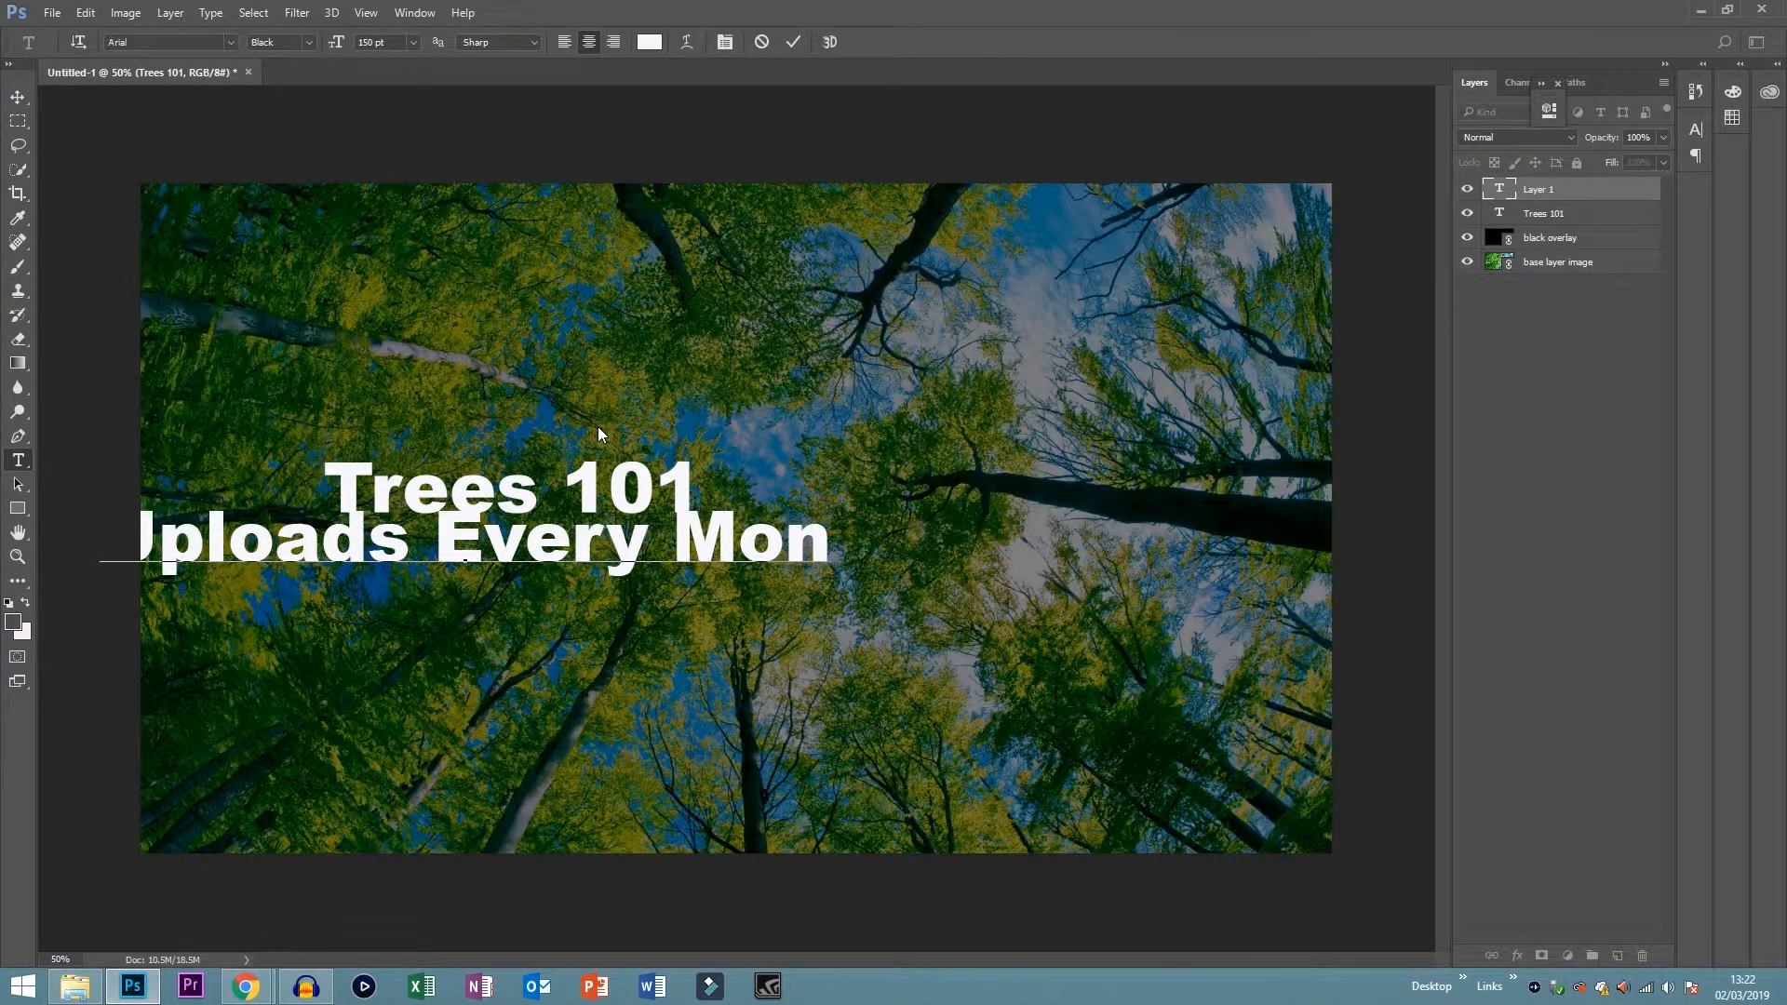
left_click(793, 43)
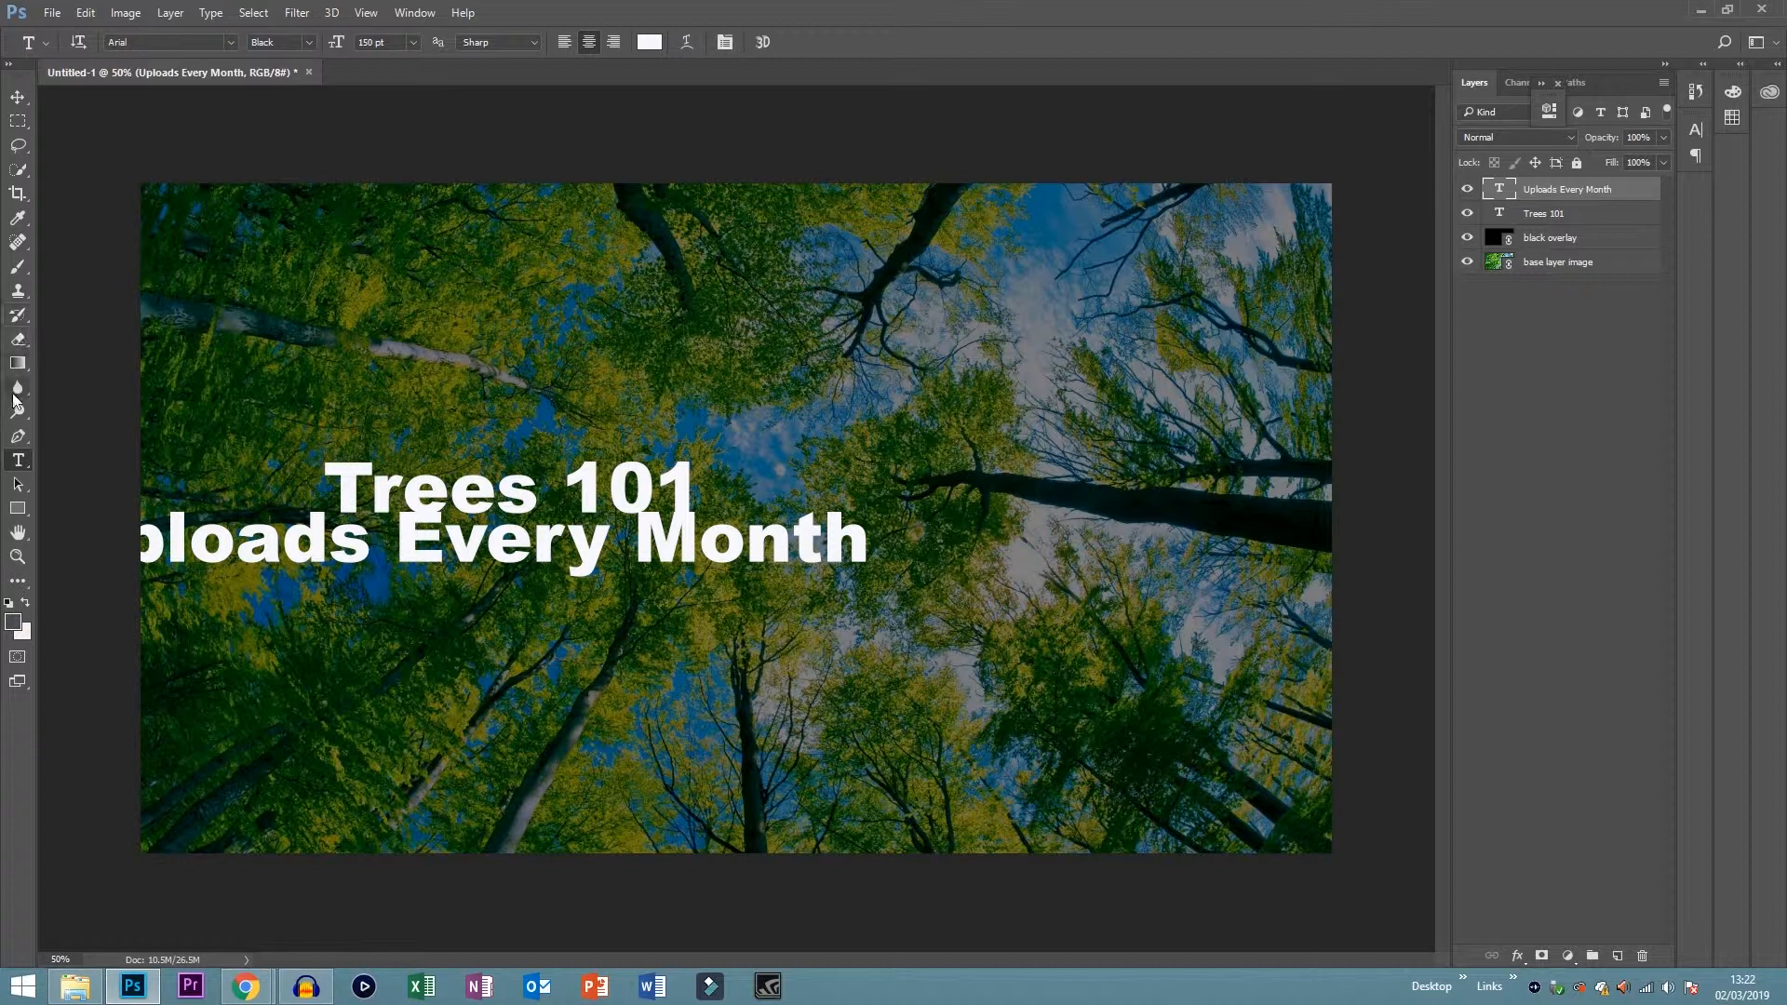
- Set the font size of the "Uploads Every Month" text to 100 pt and commit the edit
triple_click(284, 541)
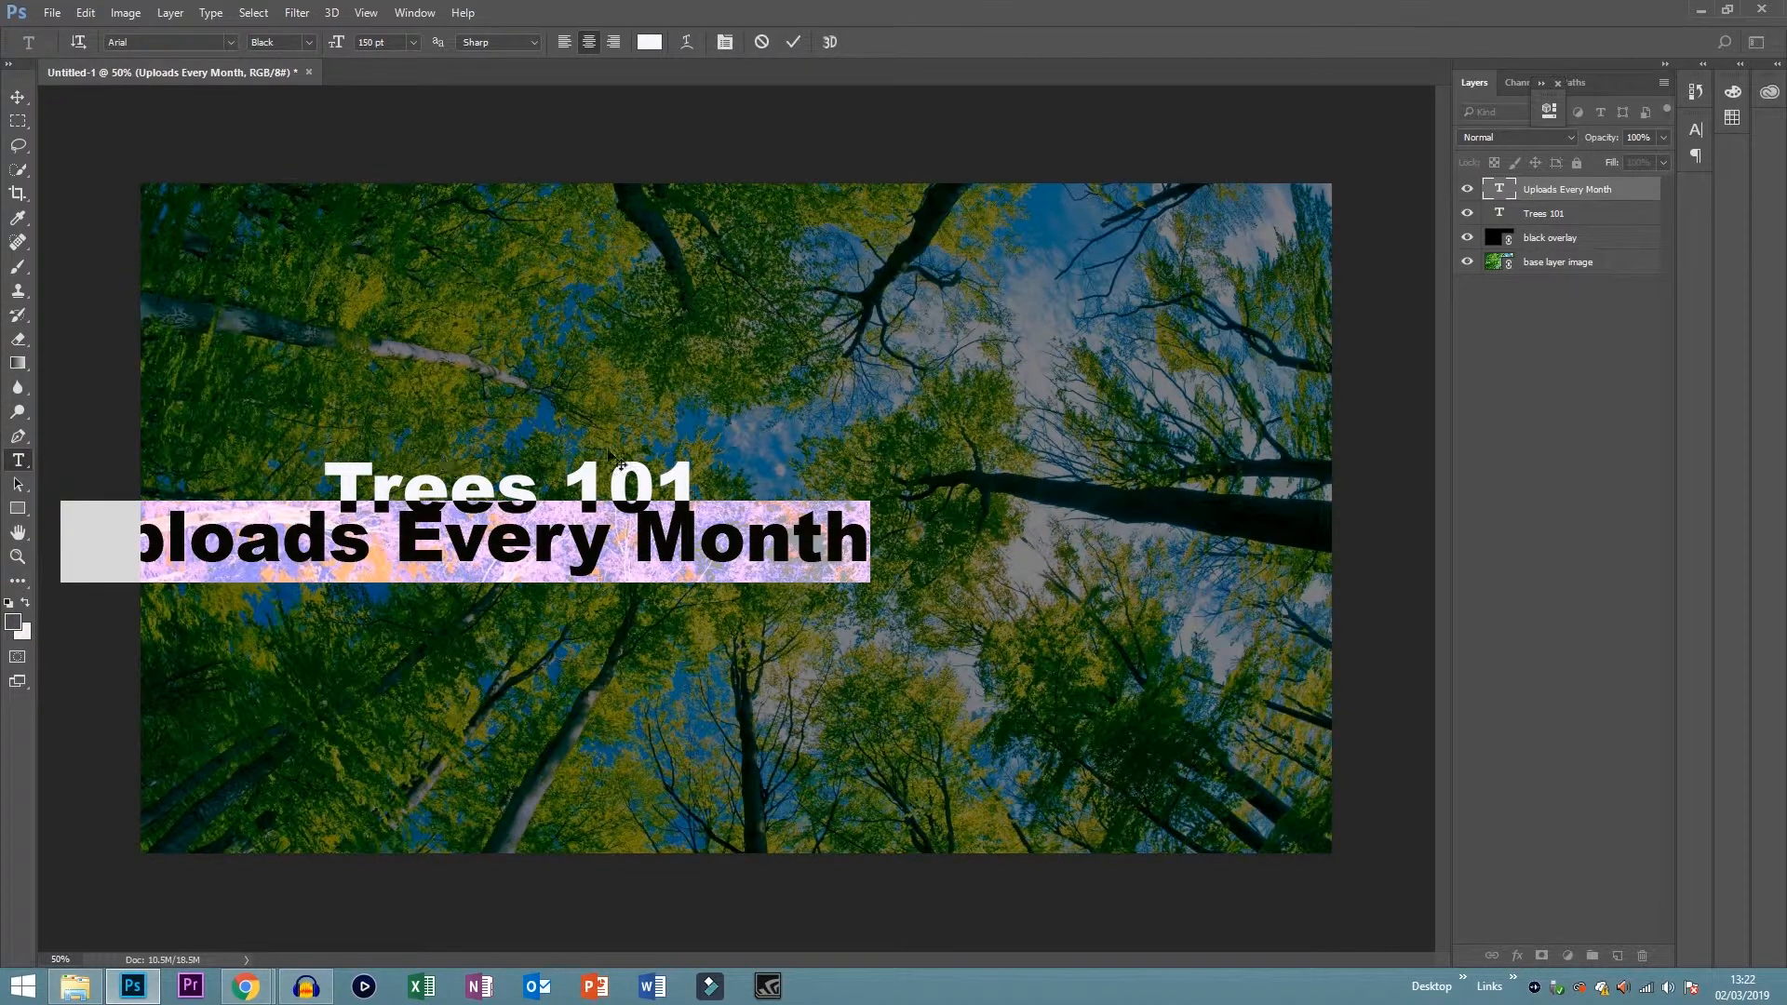
left_click(372, 43)
key("BackSpace")
type("100")
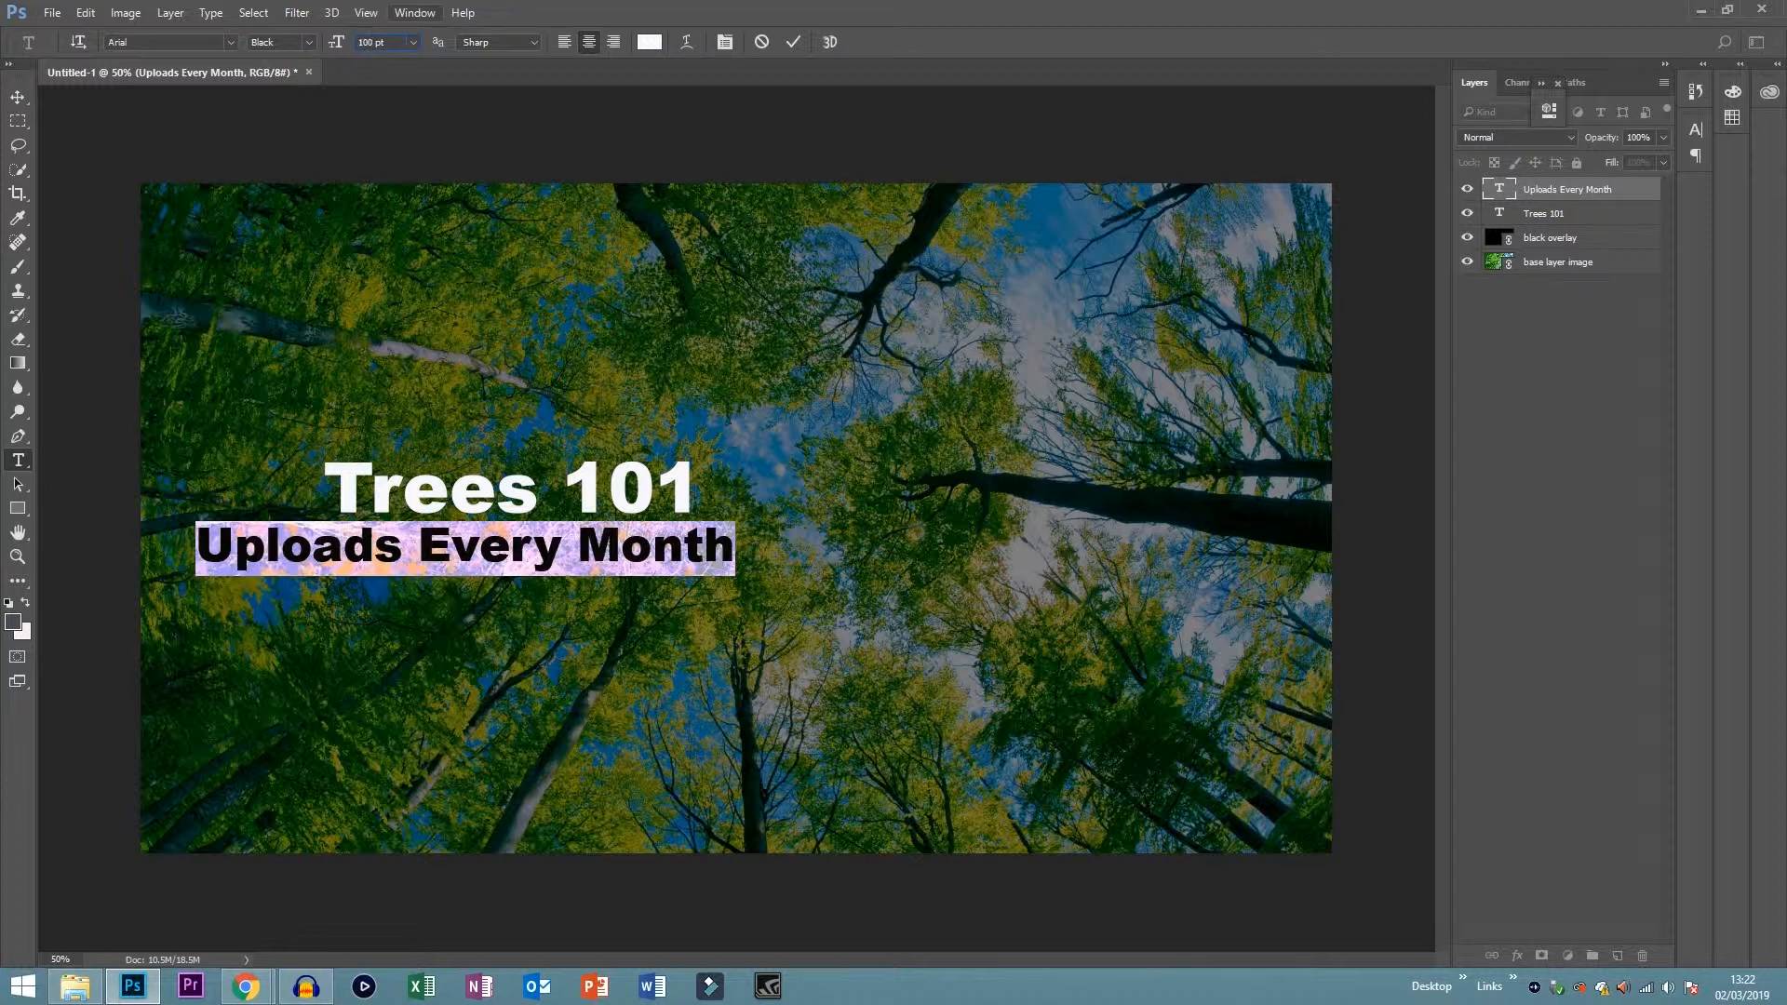
left_click(794, 42)
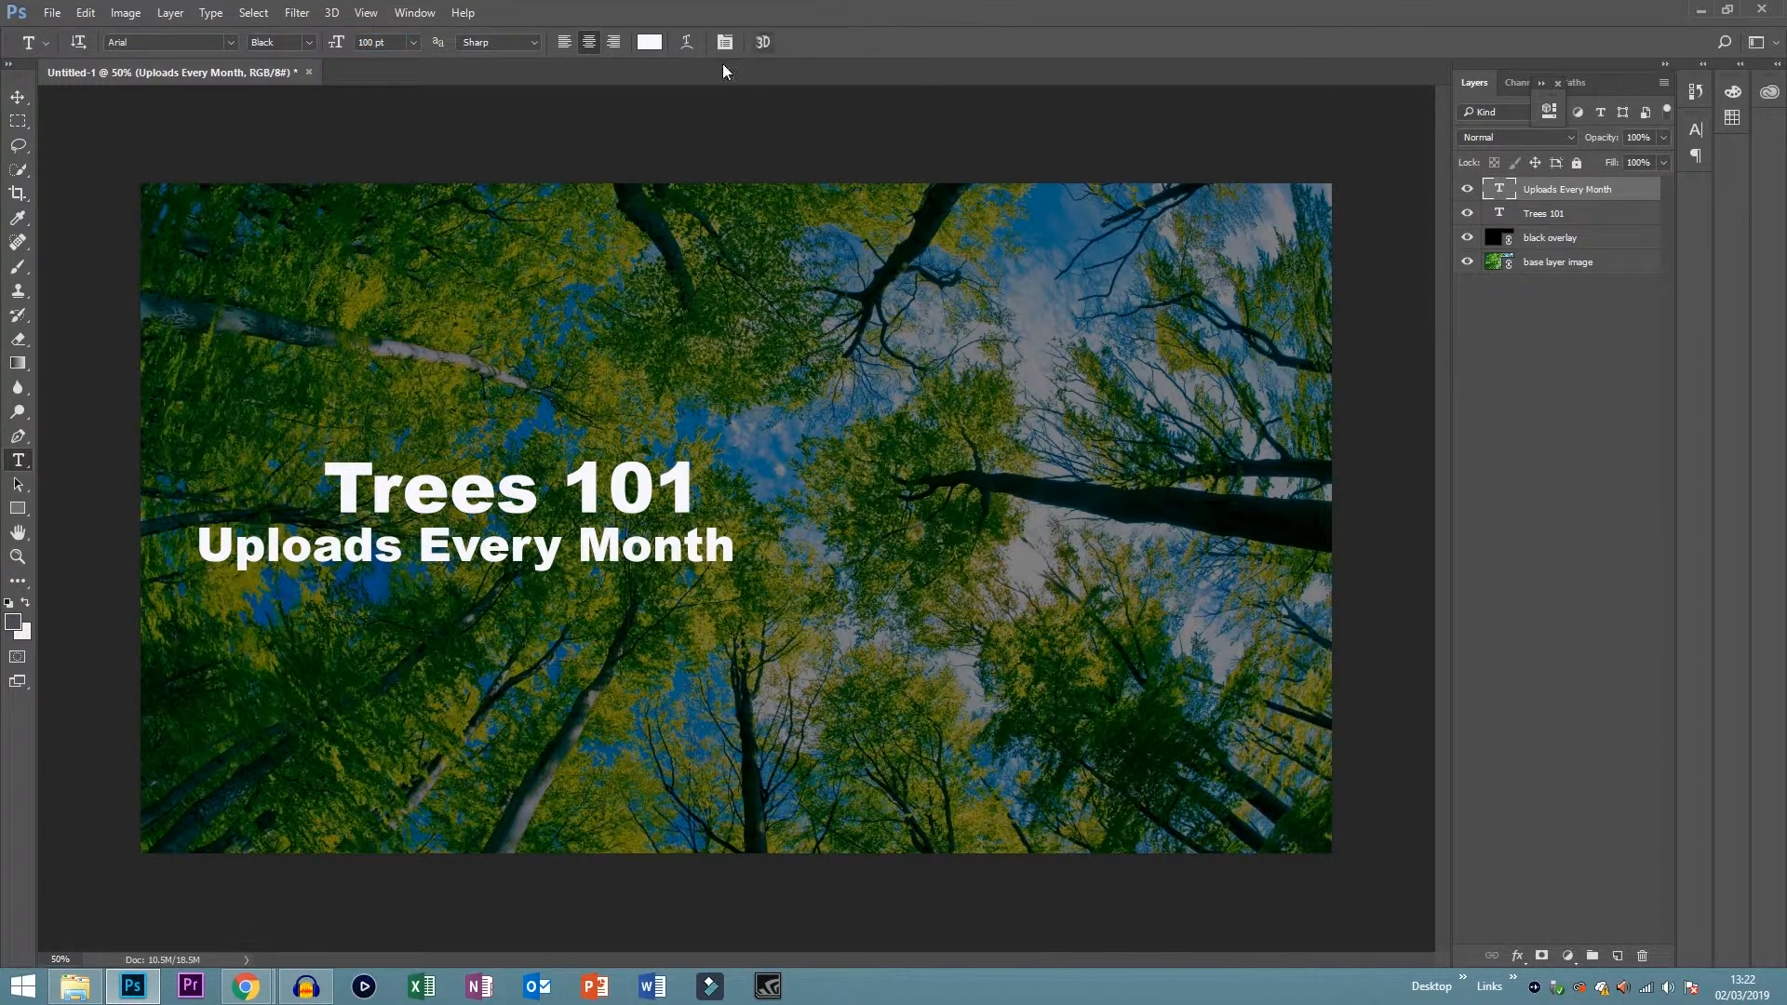
- Move the "Trees 101" title to the centre of the canvas and centre "Uploads Every Month" directly below it
left_click(448, 484)
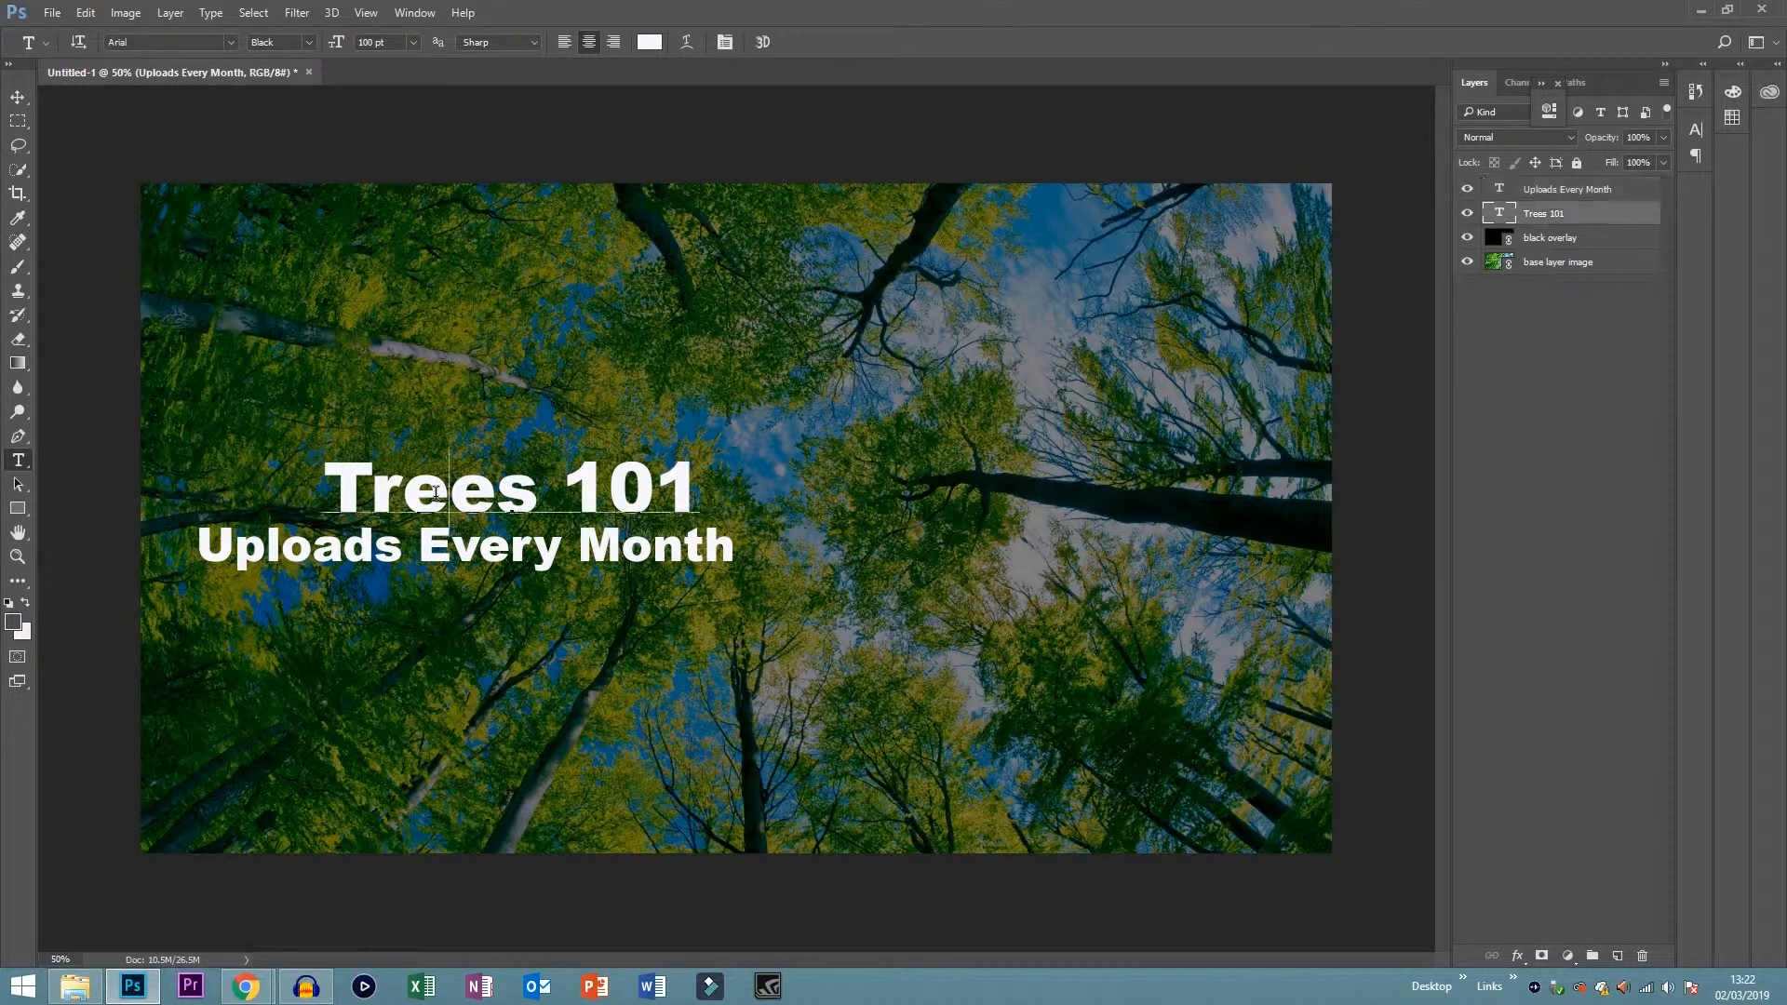
left_click(17, 97)
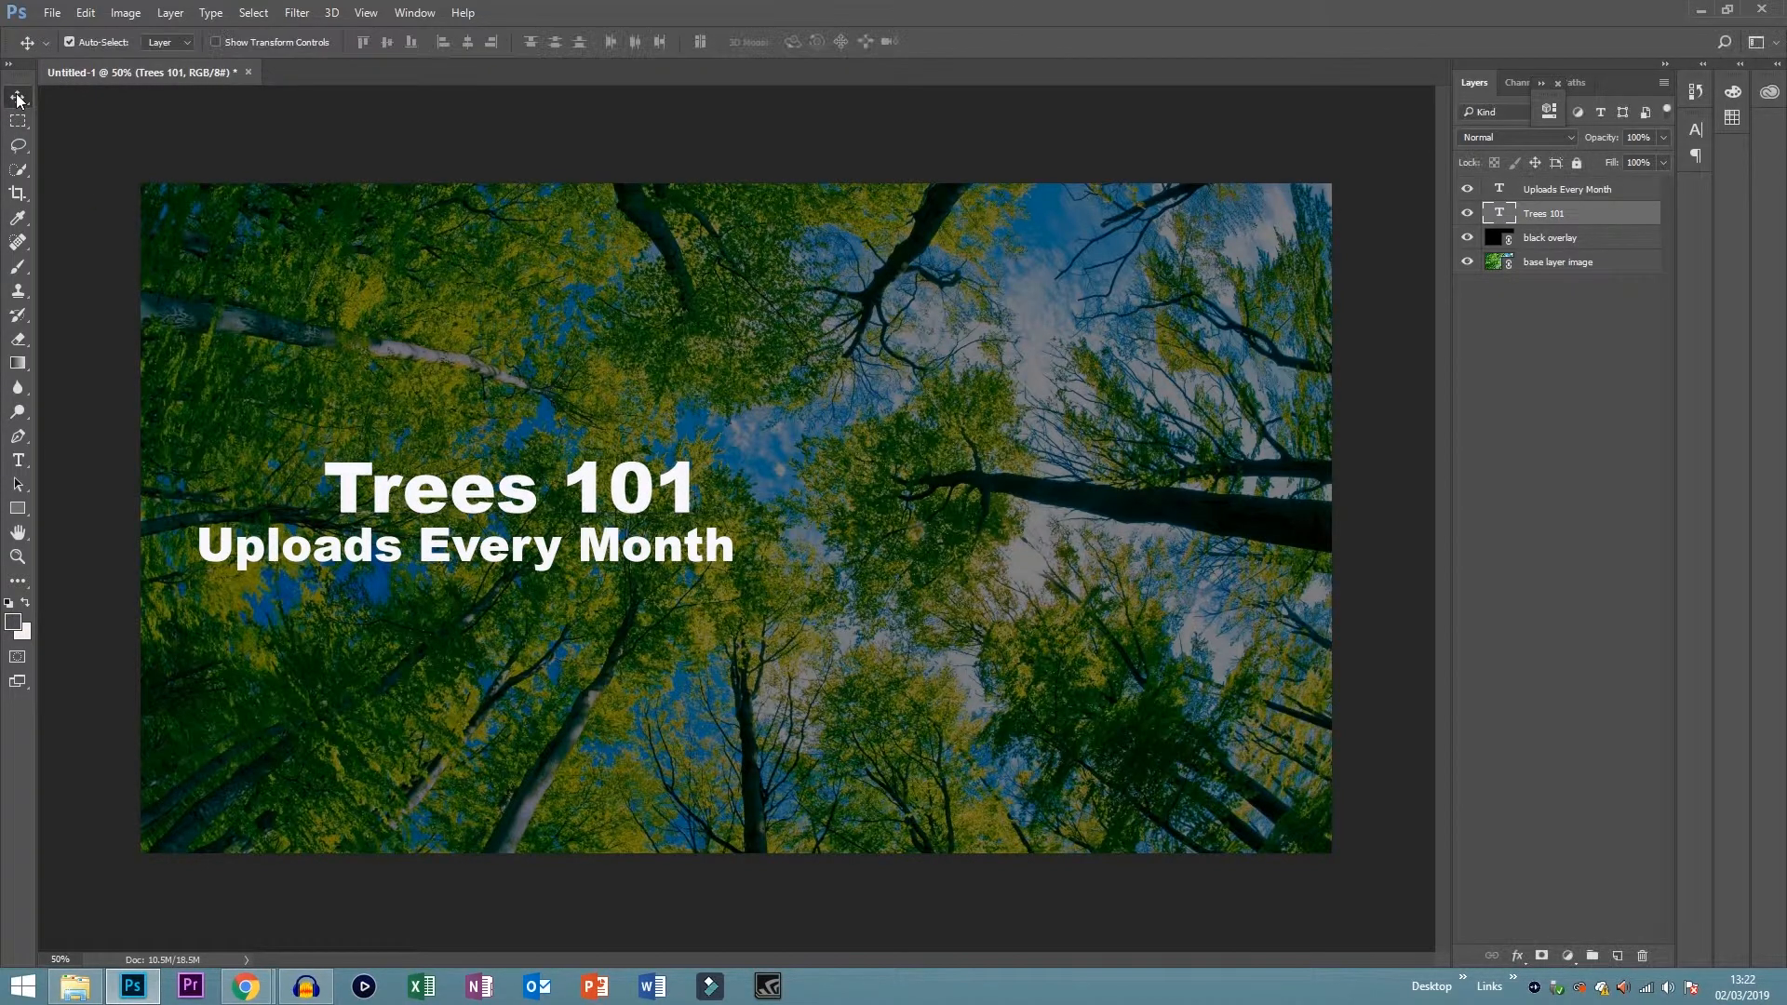
left_click_drag(369, 493, 542, 480)
left_click_drag(540, 592, 692, 749)
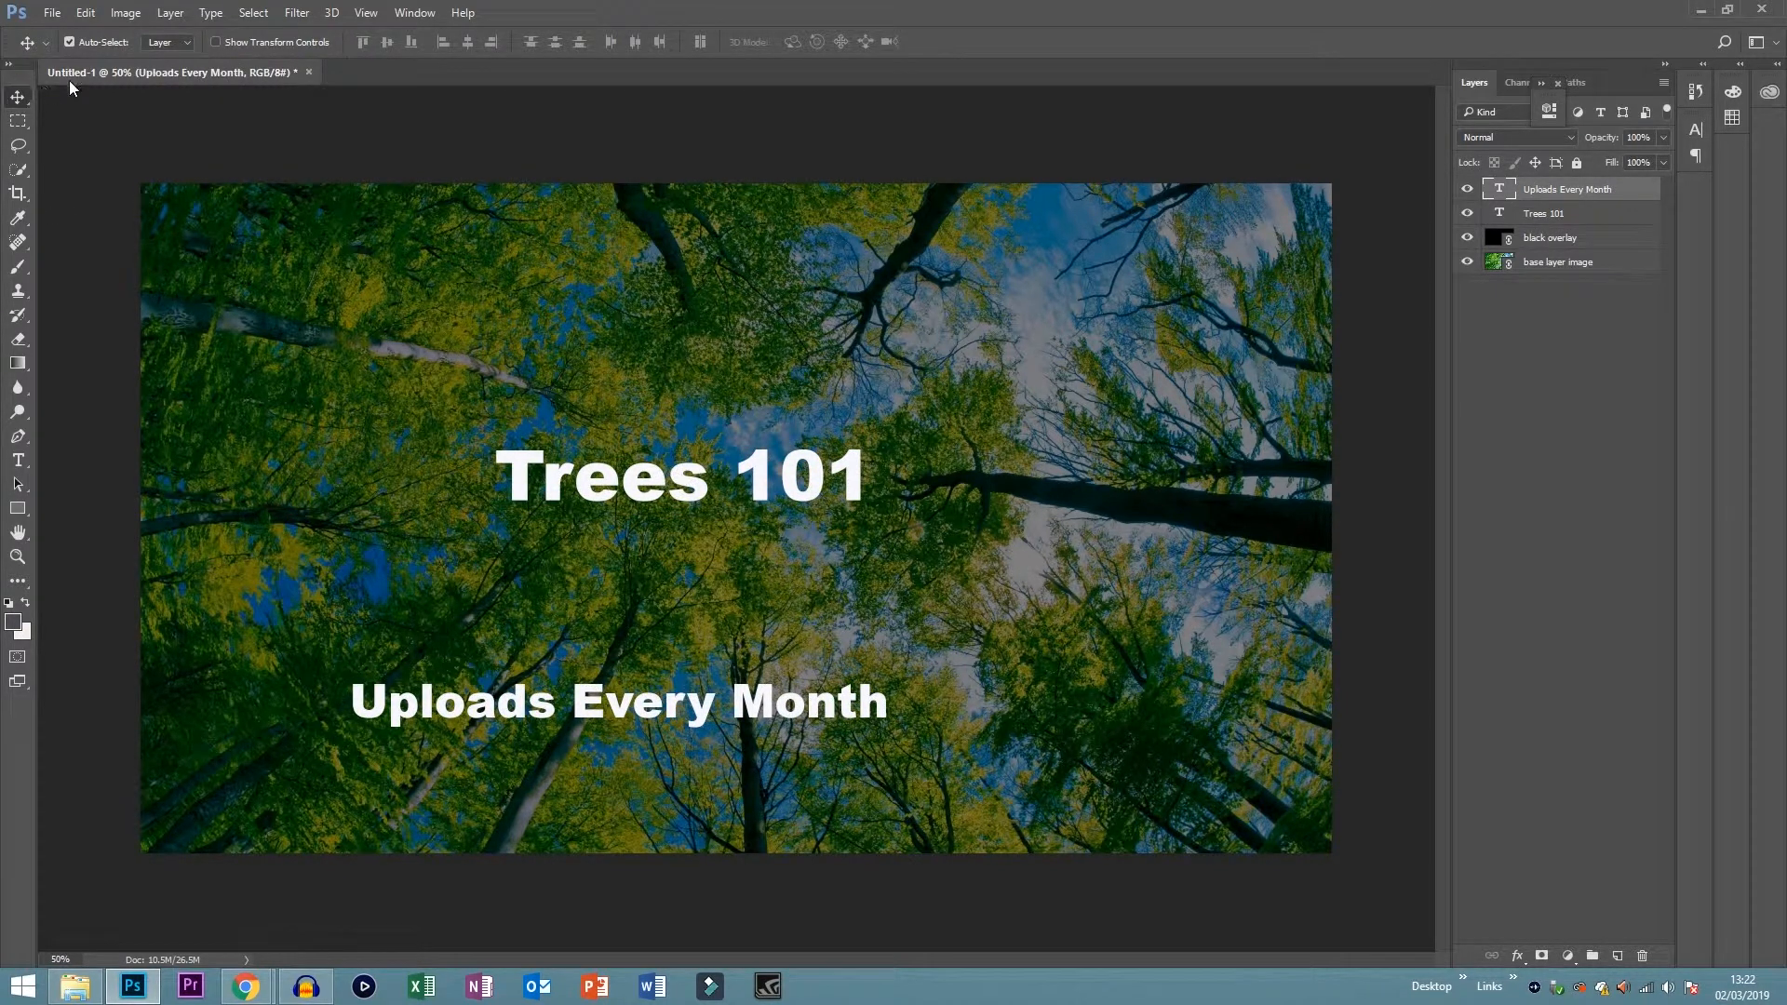
mouse_move(665, 501)
left_mouse_down()
mouse_move(690, 495)
mouse_move(713, 530)
mouse_move(689, 502)
mouse_move(692, 537)
mouse_move(689, 485)
left_mouse_up()
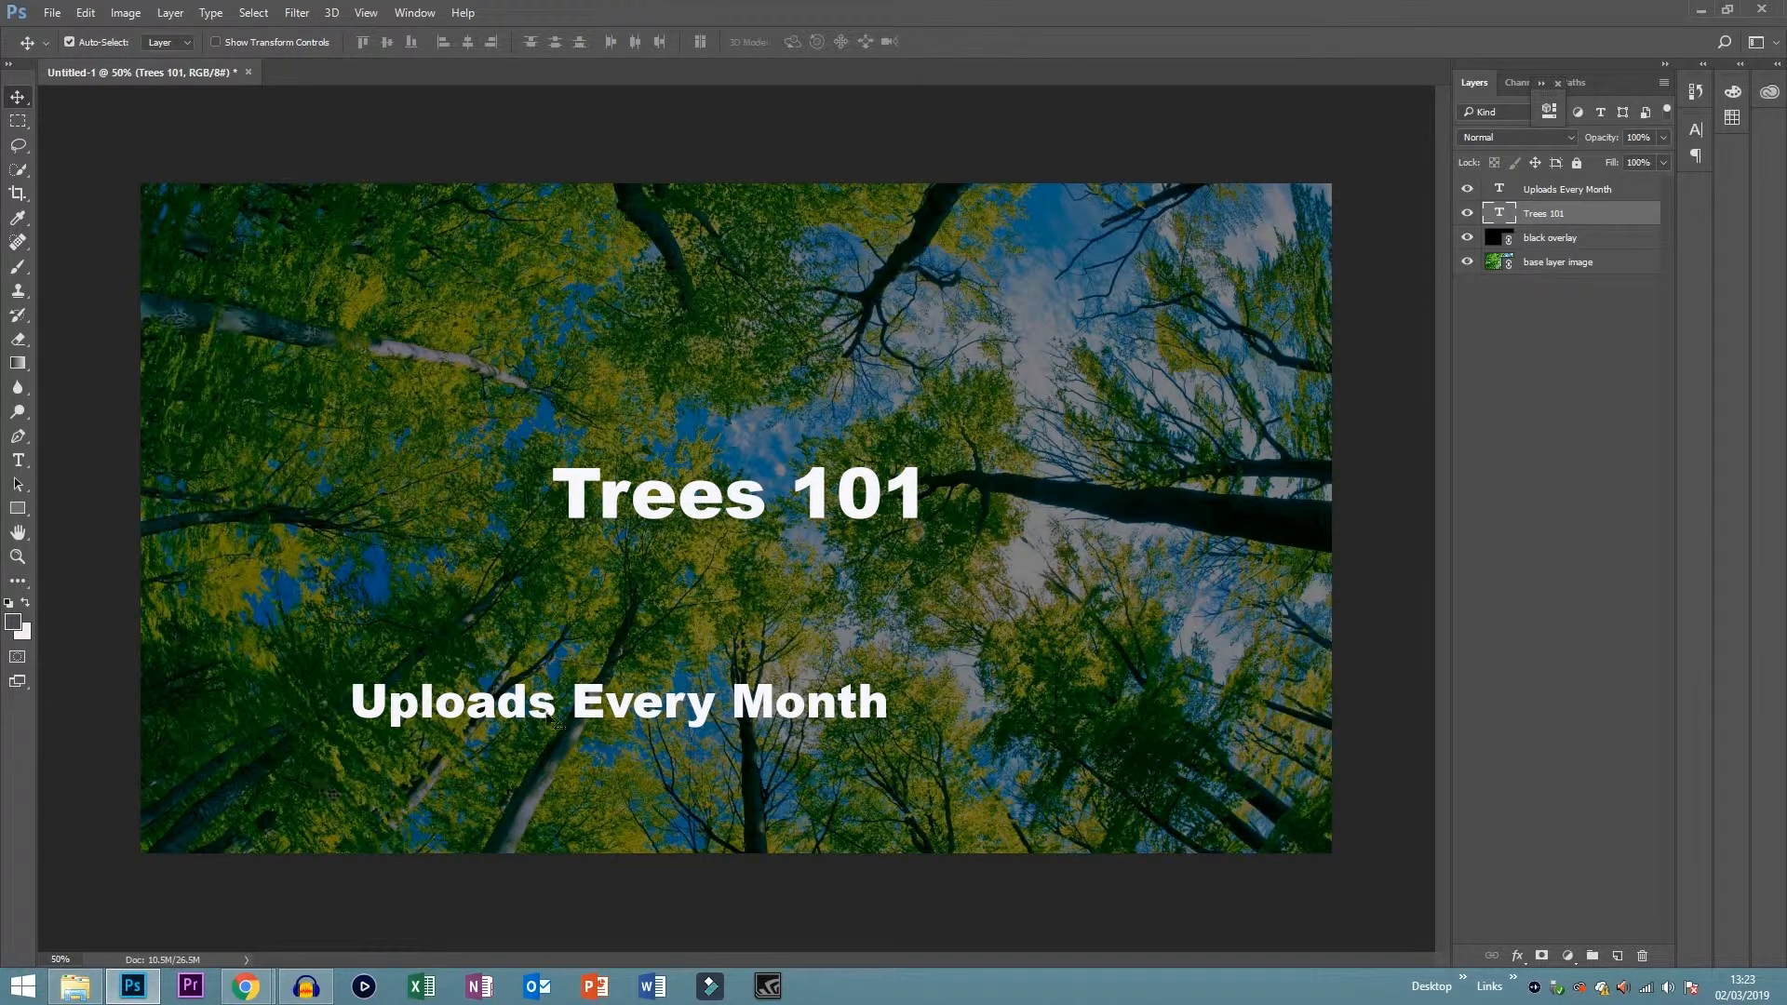
left_click_drag(581, 708, 621, 700)
left_click_drag(693, 658, 699, 564)
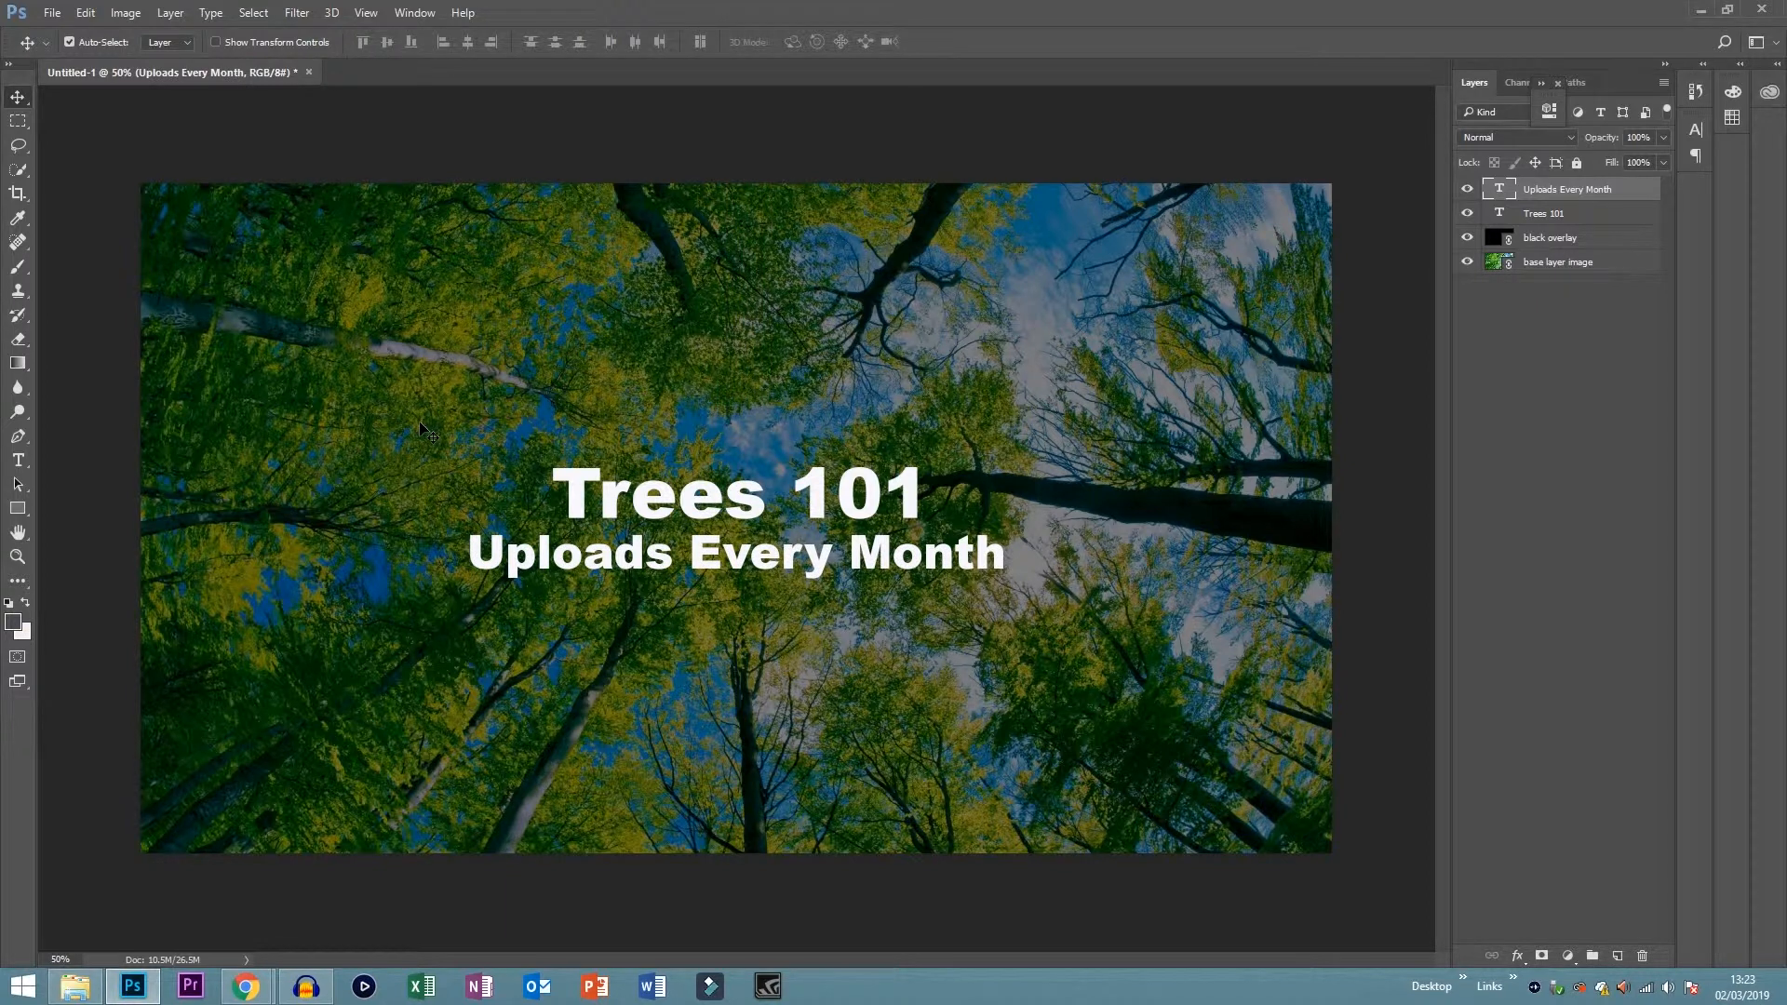
- Save the layered banner as a Photoshop file named "tress 101 finalised project" in the How To Make A Channel Banner folder
left_click(53, 14)
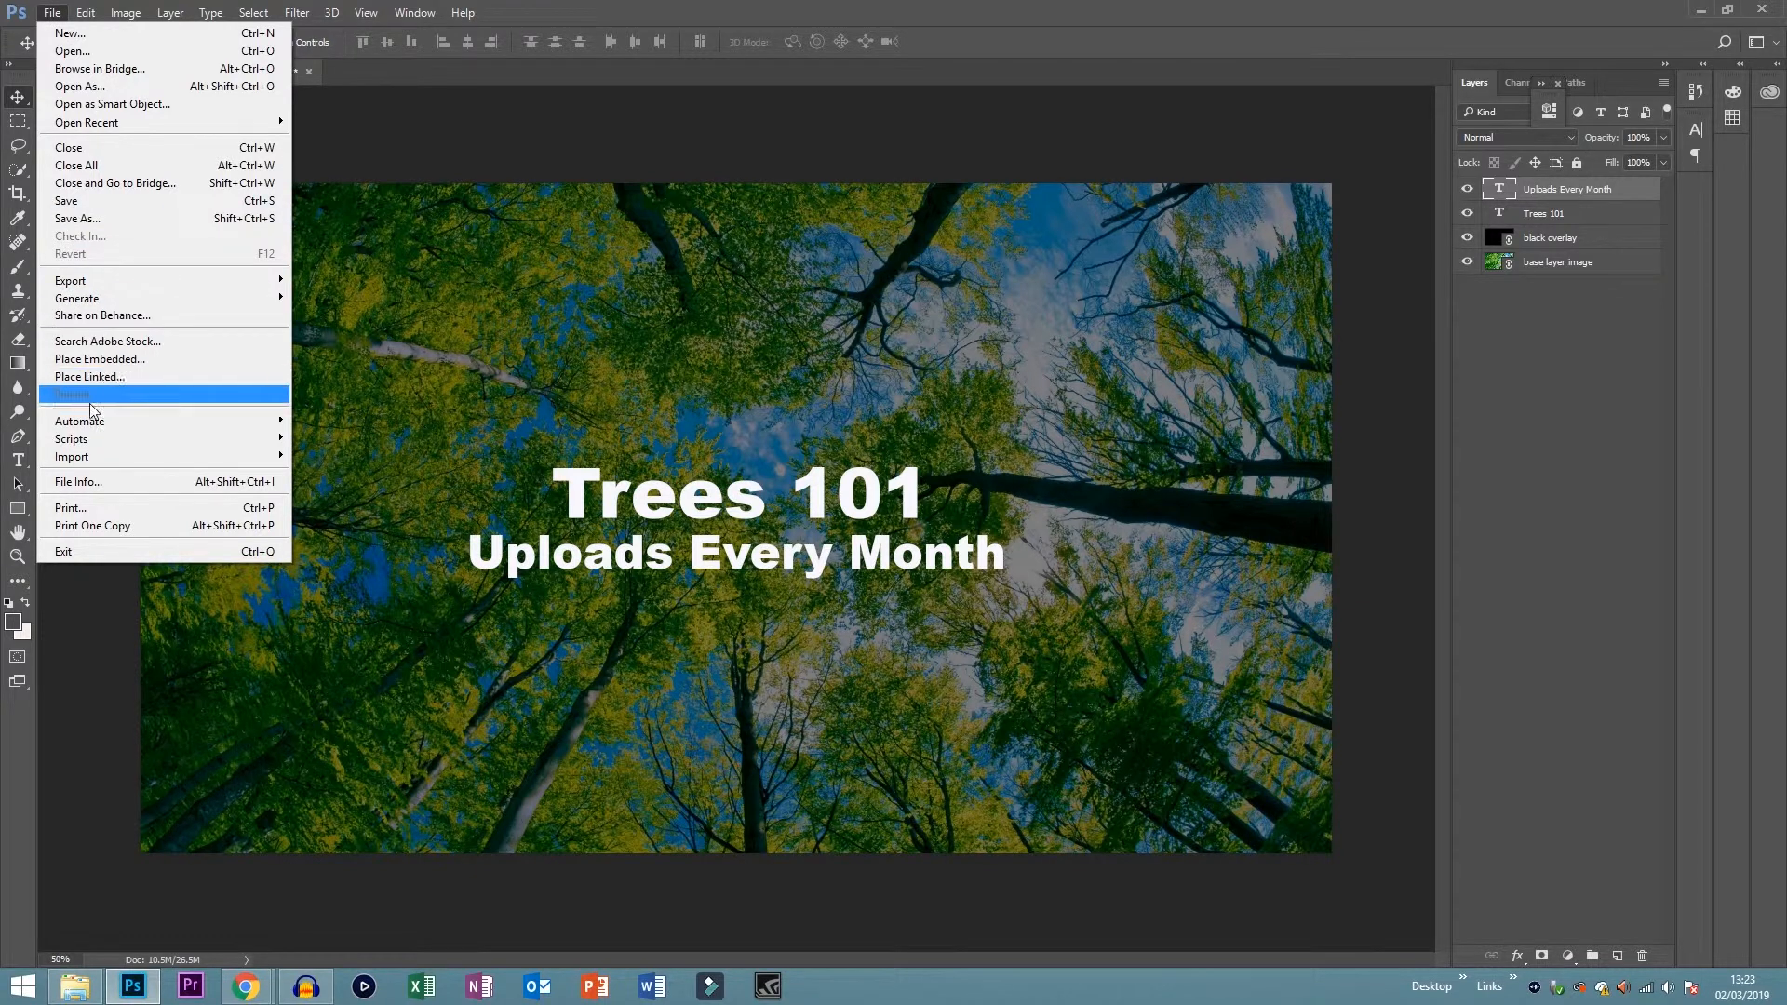
left_click(104, 220)
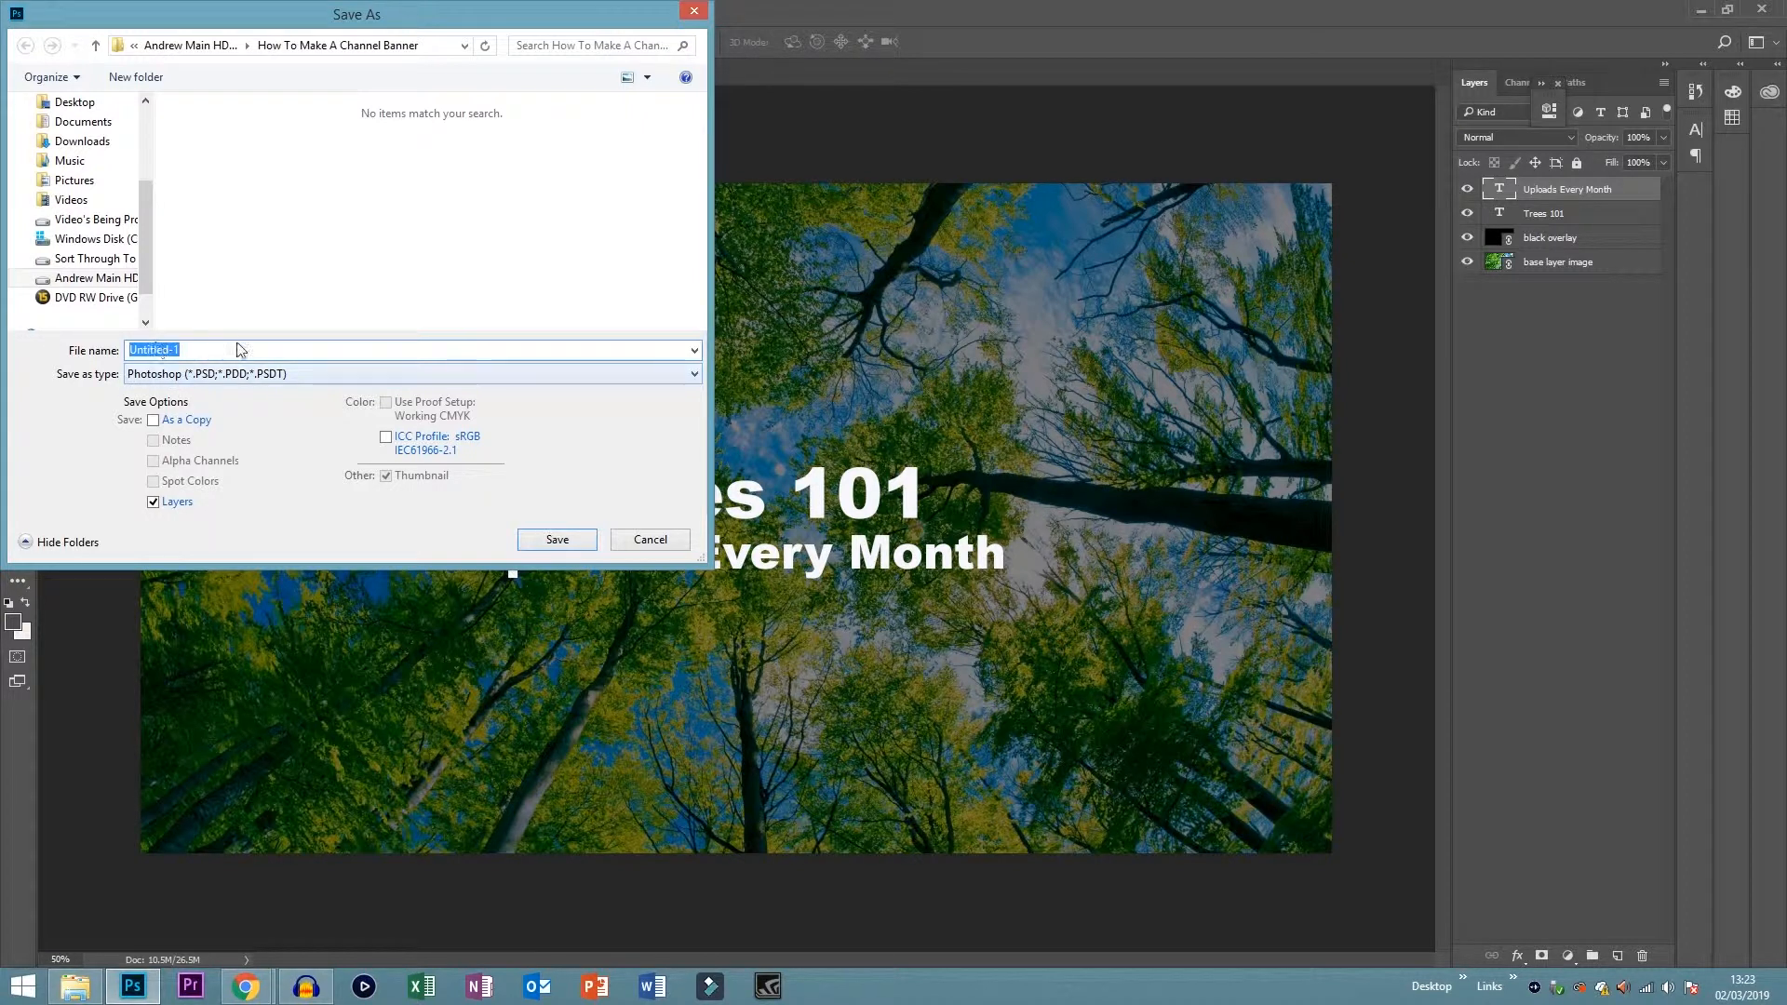
type("t")
type("ress 101 finalised project")
left_click(555, 539)
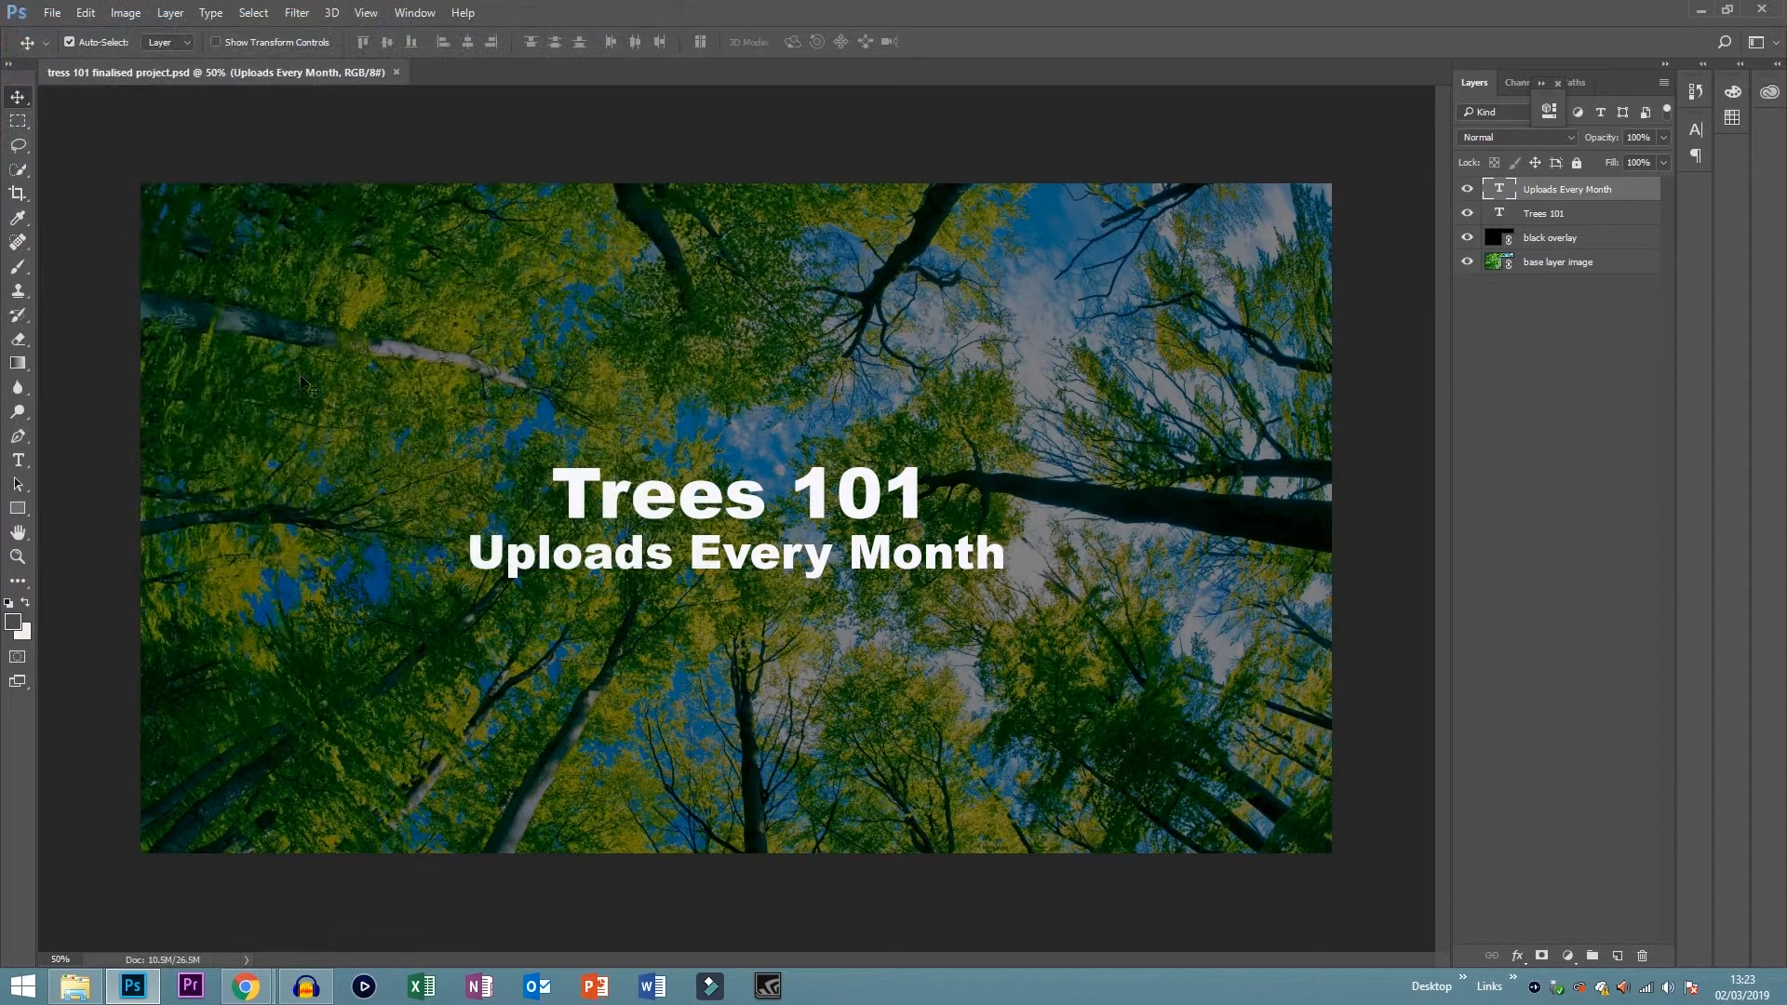
- Save a JPEG copy of the banner as "tress 101 finalised project" in the same folder
left_click(52, 13)
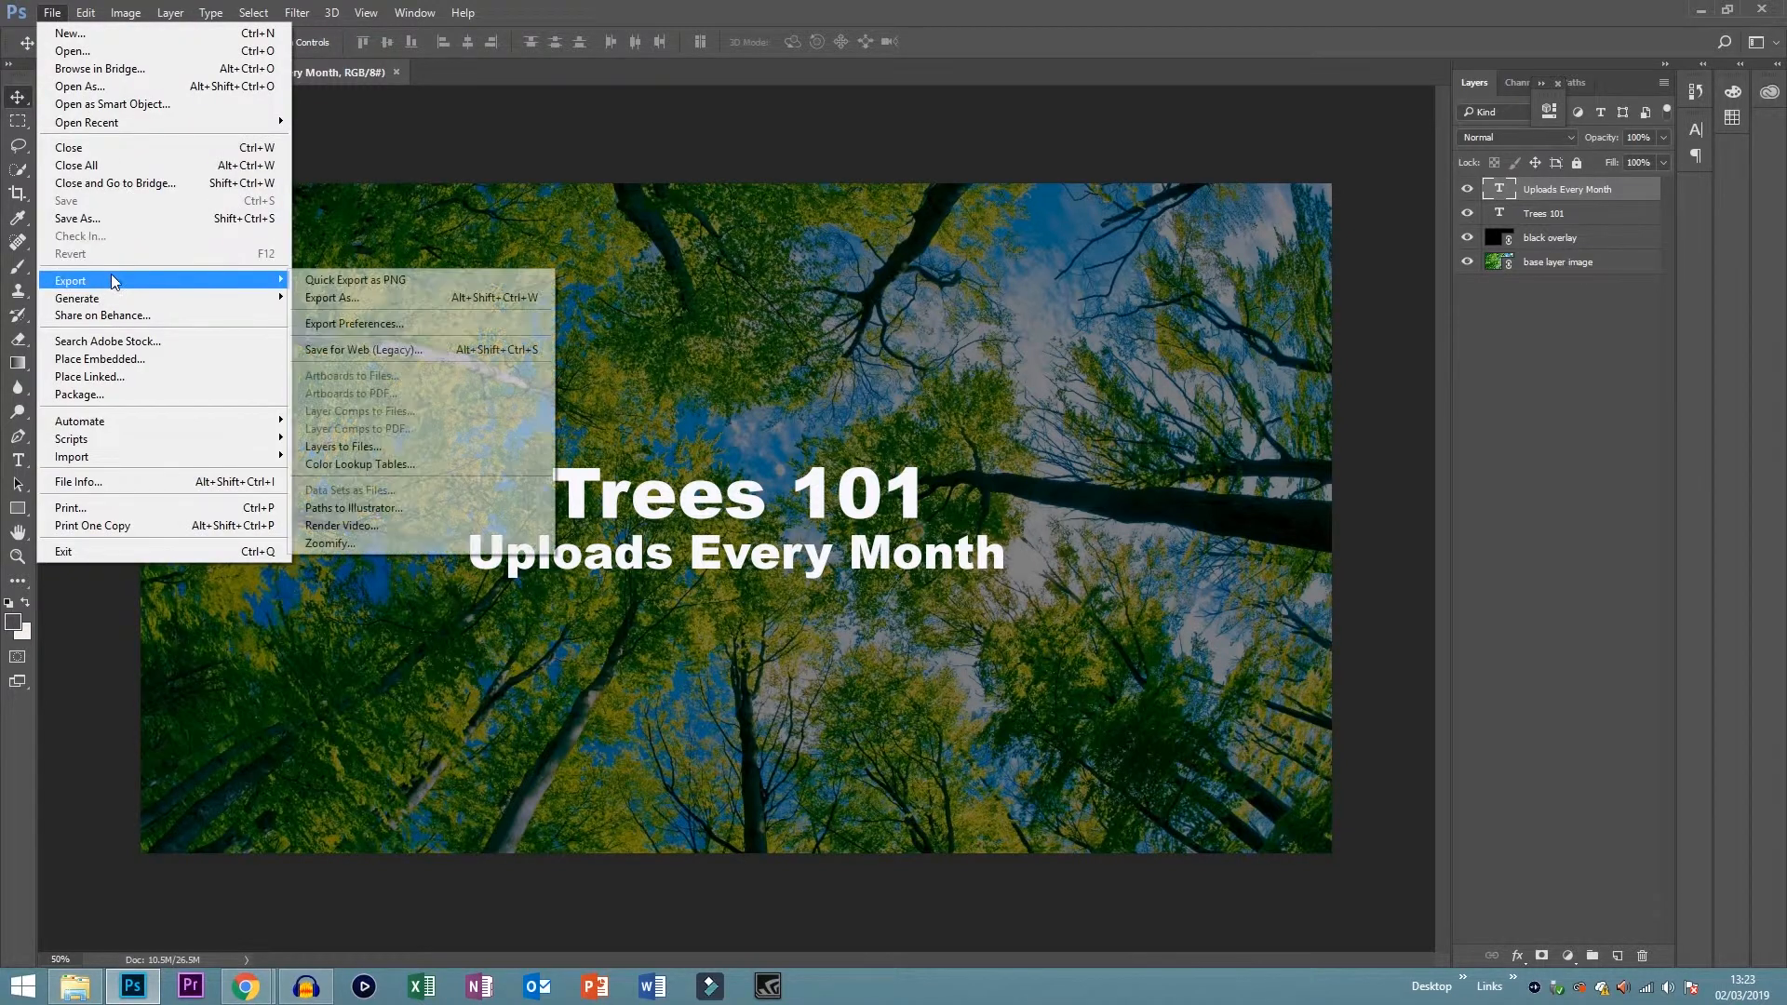
left_click(110, 218)
left_click(219, 373)
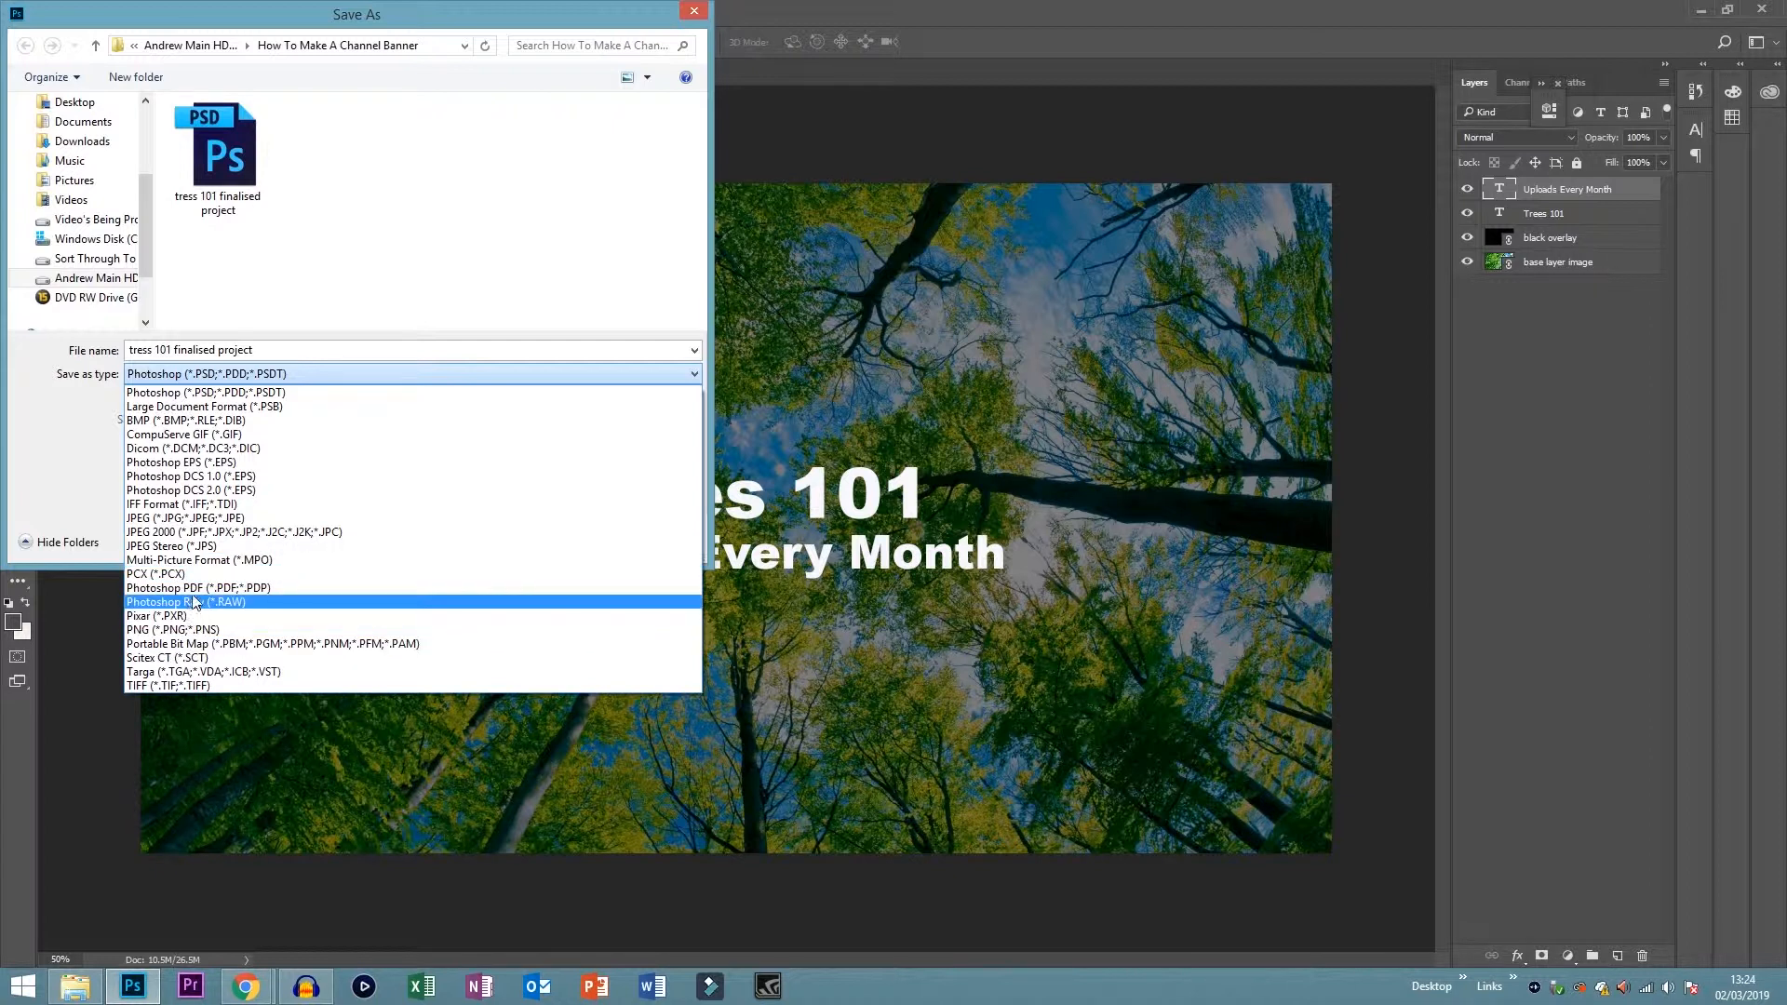
left_click(191, 519)
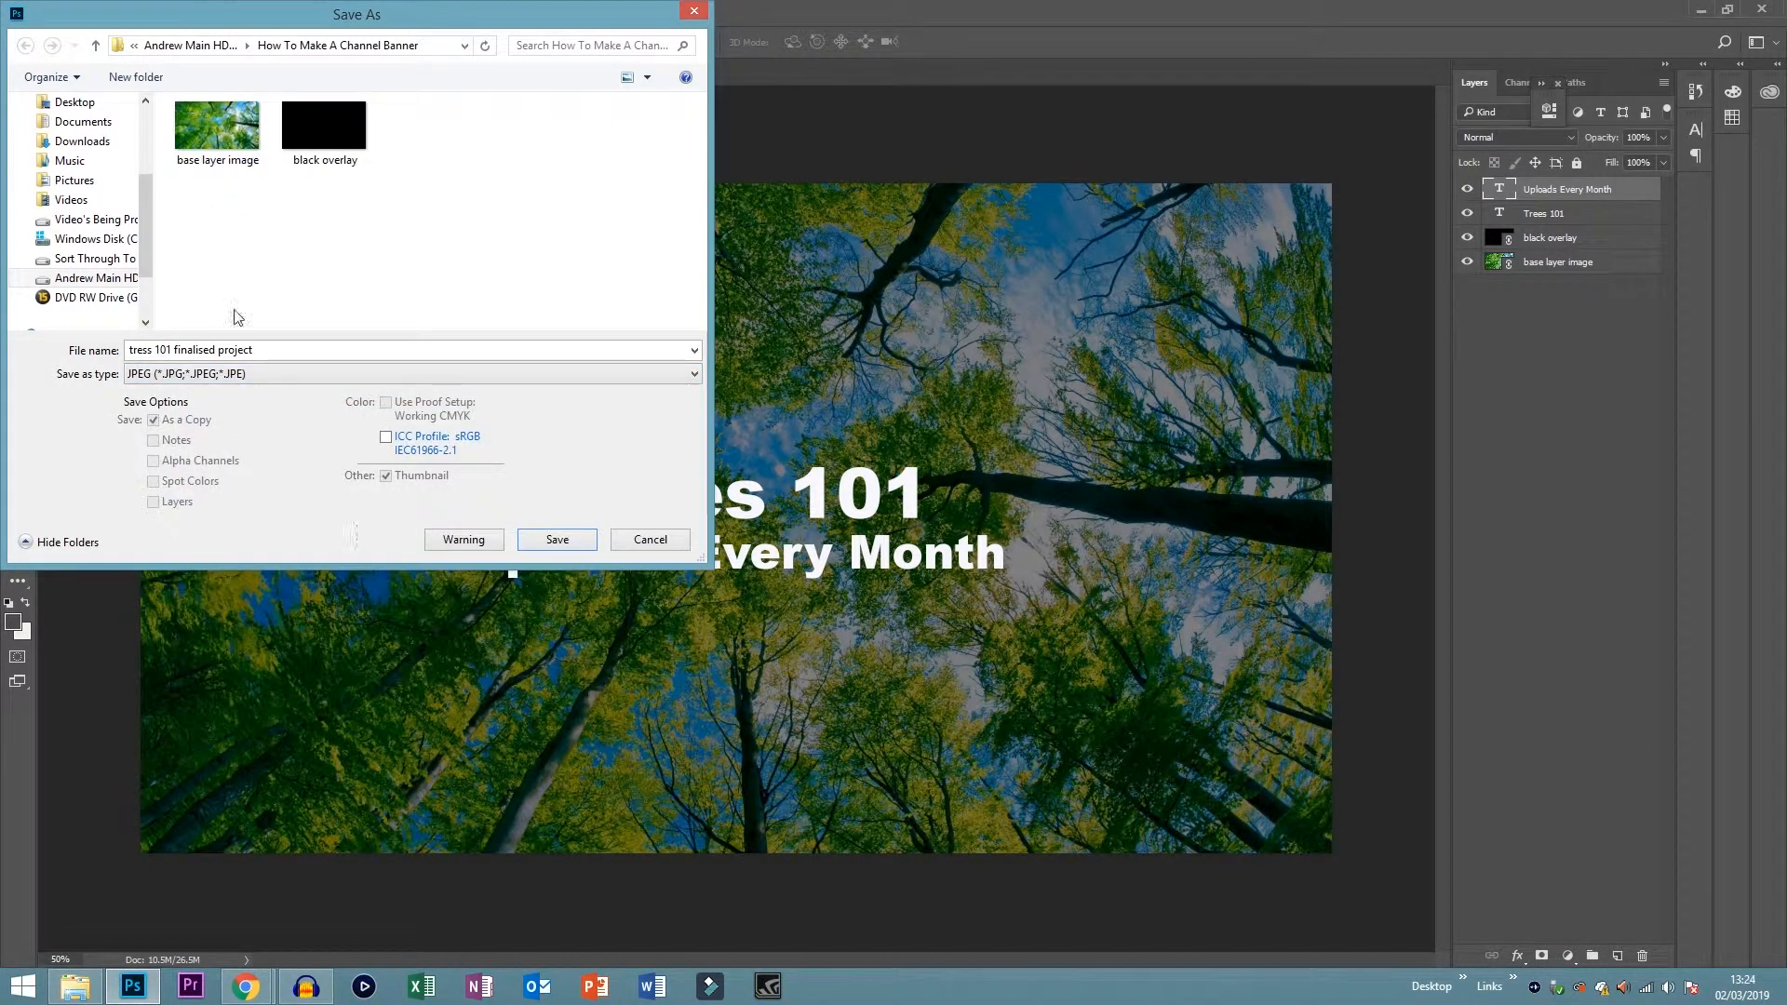
left_click(549, 544)
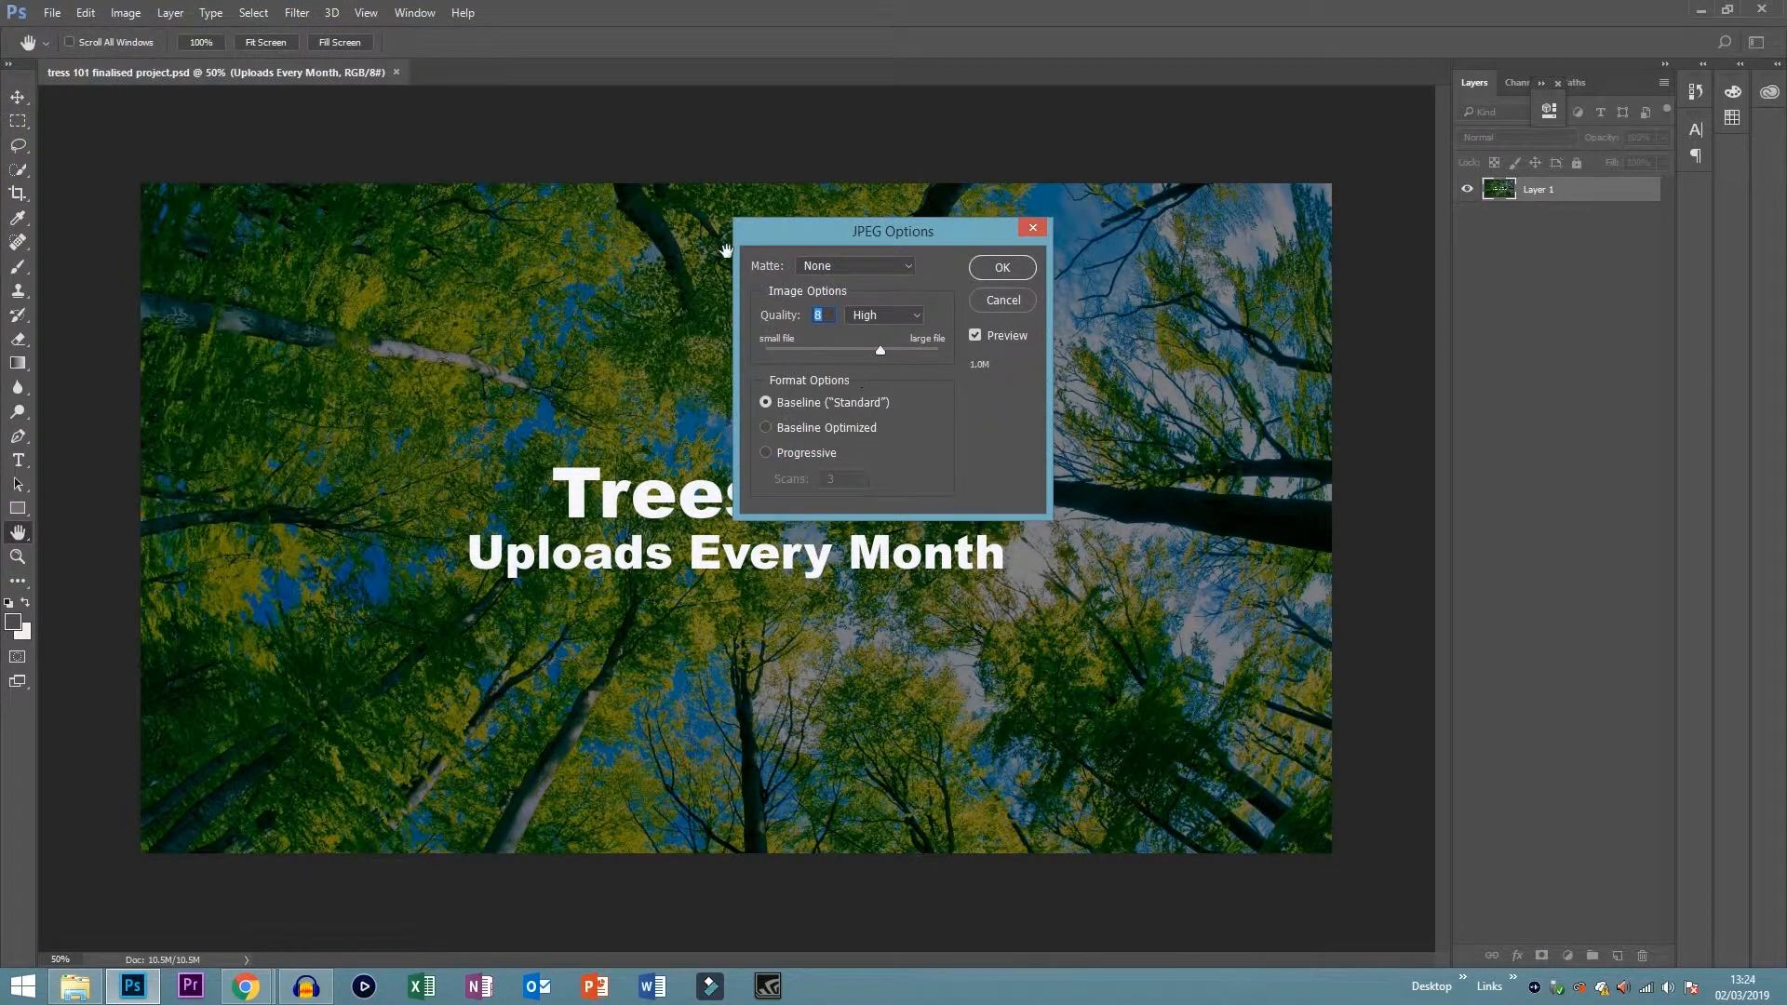